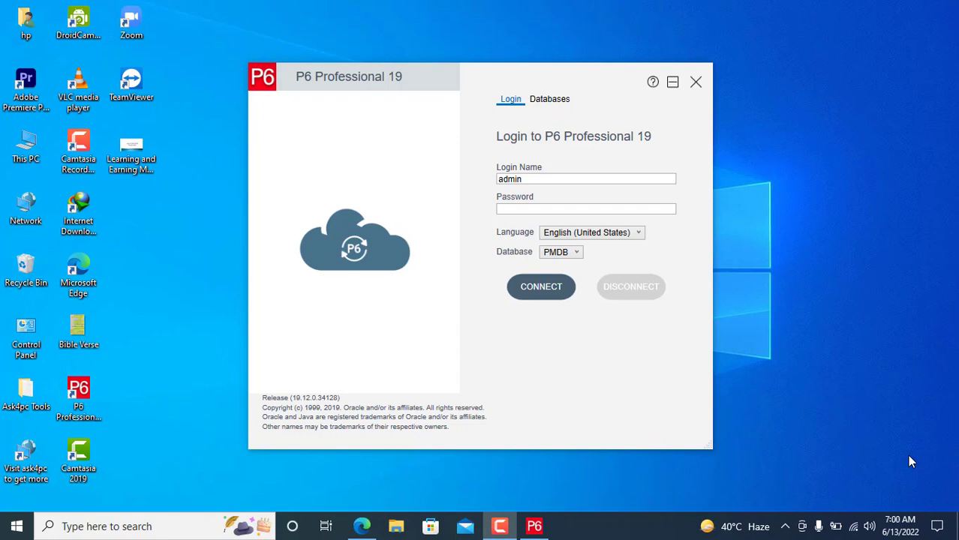
Step: Enter the admin account password and connect to the PMDB database
{"action": "left_click", "coordinate": [585, 208]}
{"action": "type", "text": "ad"}
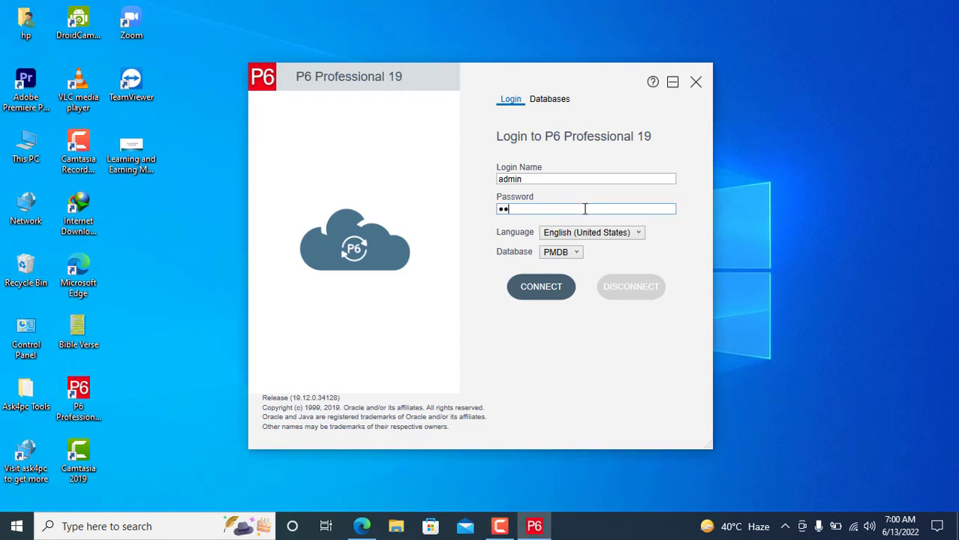
{"action": "type", "text": "min"}
{"action": "left_click", "coordinate": [533, 289]}
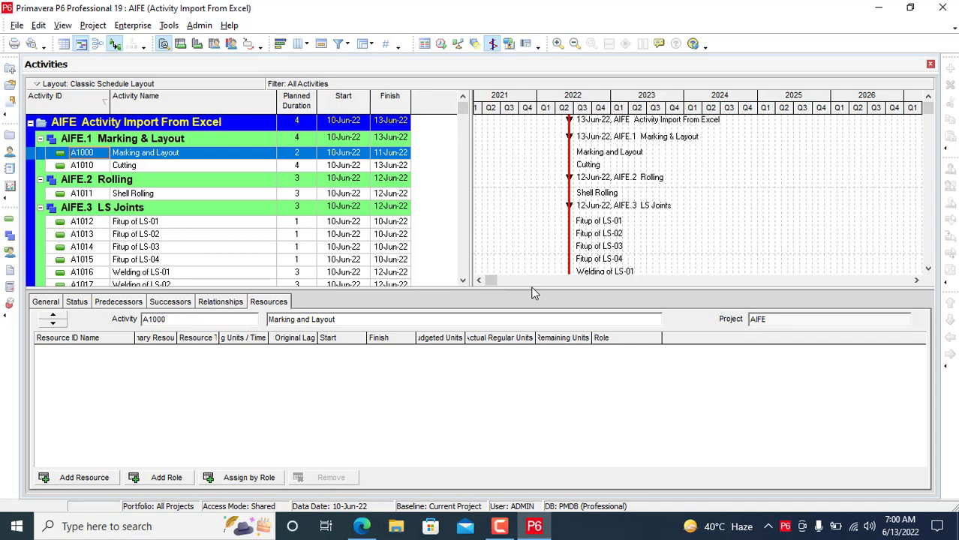
Step: Hide the activity details pane and start a new project under the Engineering & Construction EPS
{"action": "right_click", "coordinate": [511, 301]}
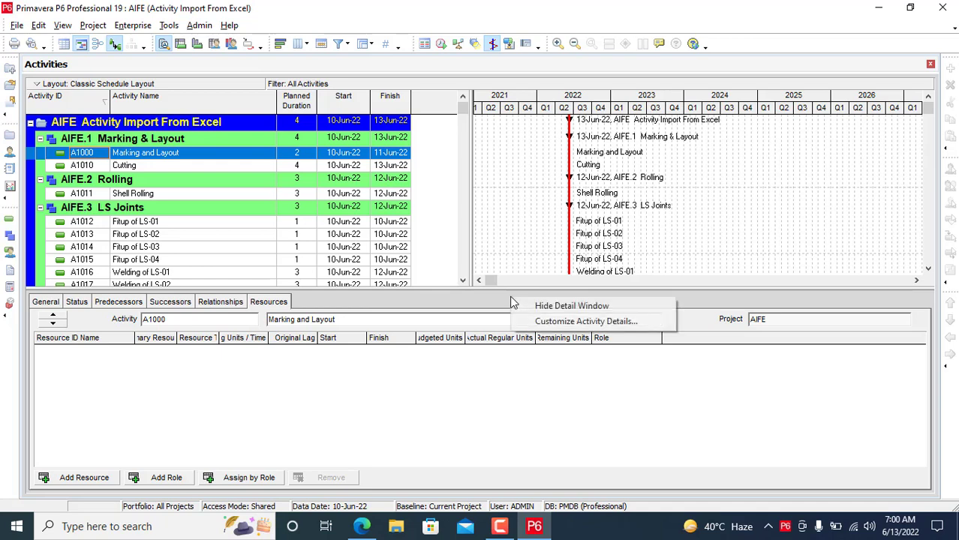
{"action": "left_click", "coordinate": [533, 307]}
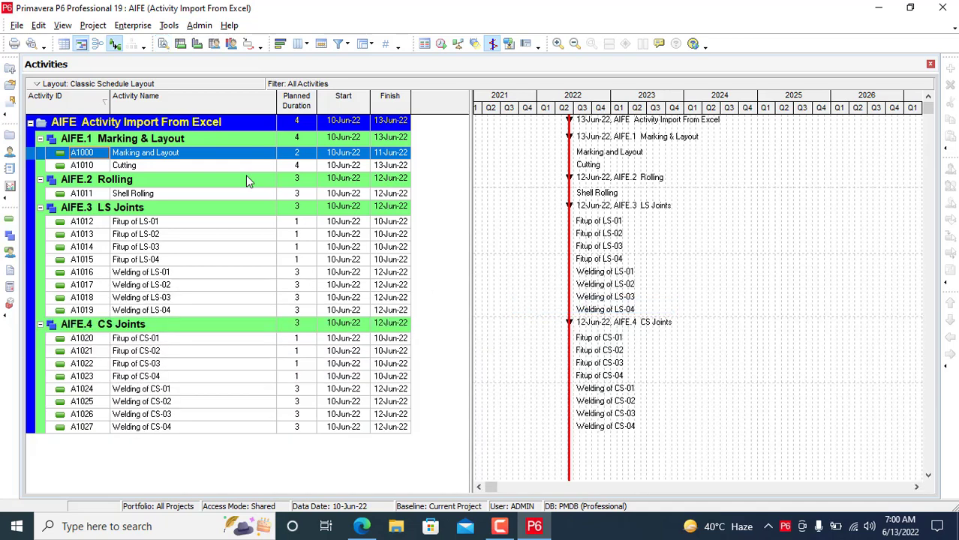
{"action": "left_click", "coordinate": [16, 25]}
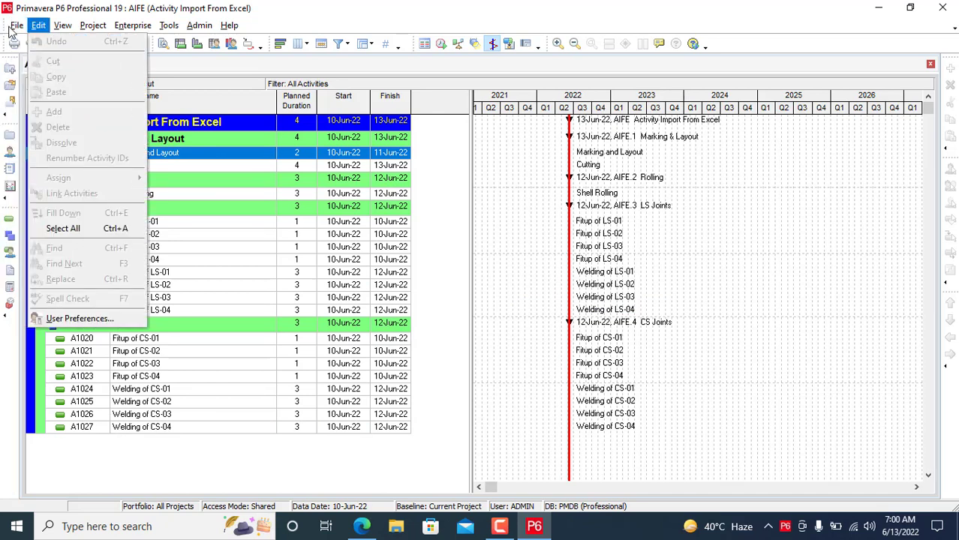
{"action": "left_click", "coordinate": [30, 45]}
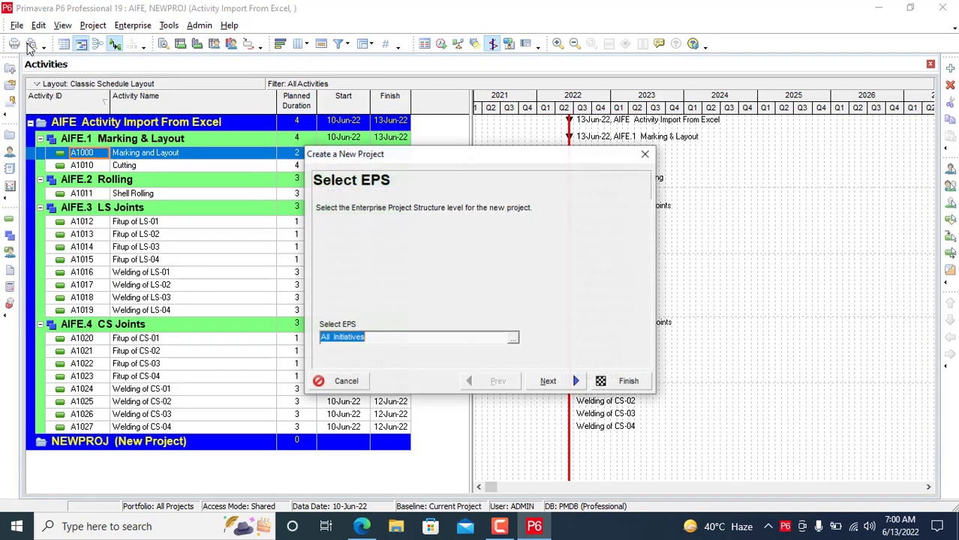
{"action": "left_click", "coordinate": [514, 339]}
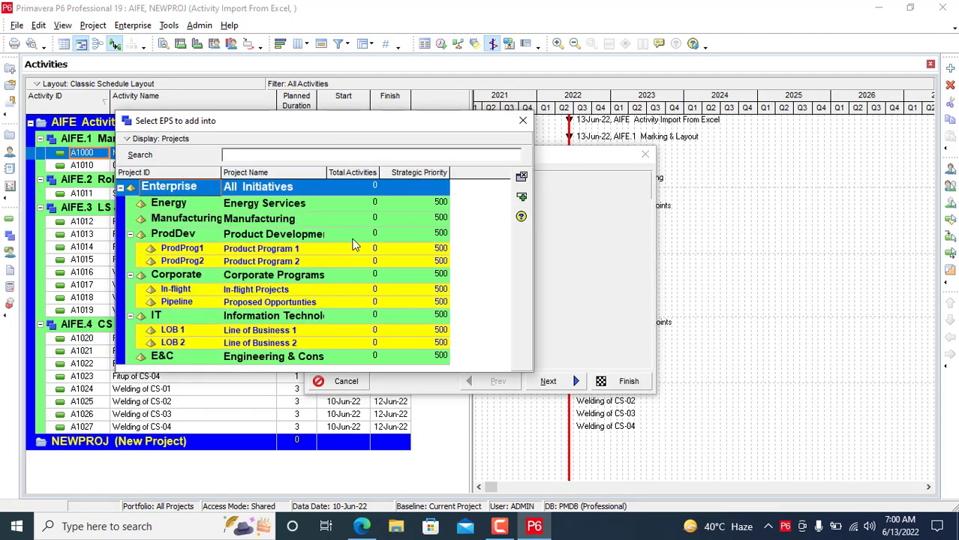
{"action": "left_click", "coordinate": [312, 358]}
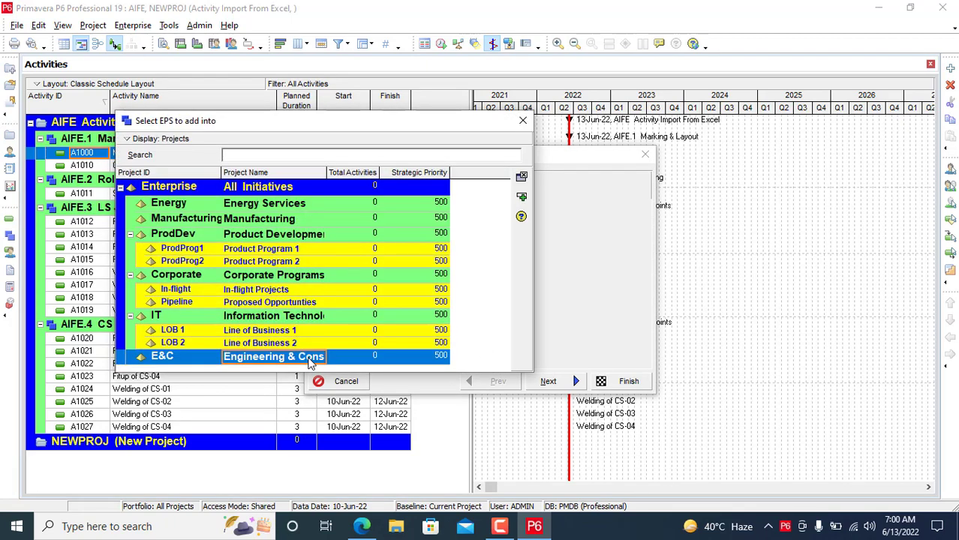
{"action": "left_click", "coordinate": [523, 199]}
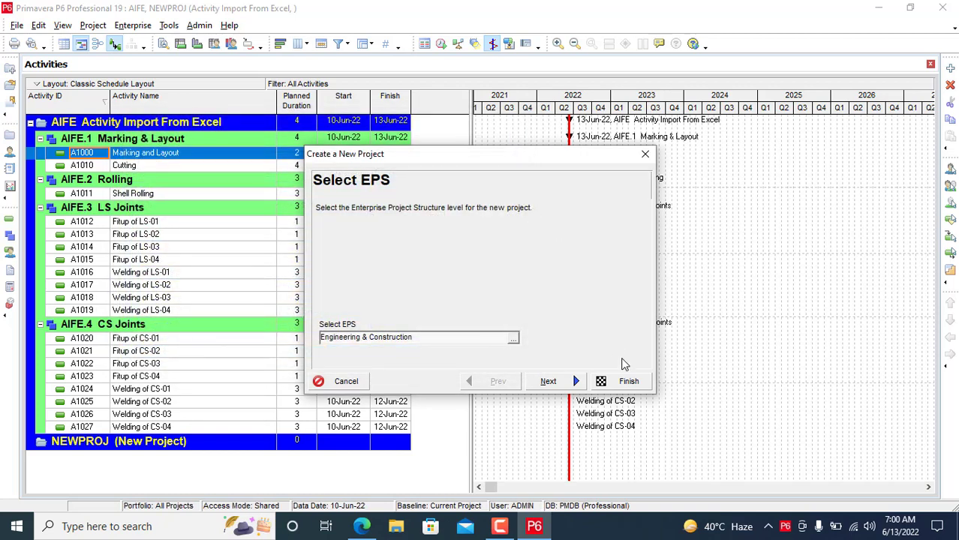
{"action": "left_click", "coordinate": [554, 383]}
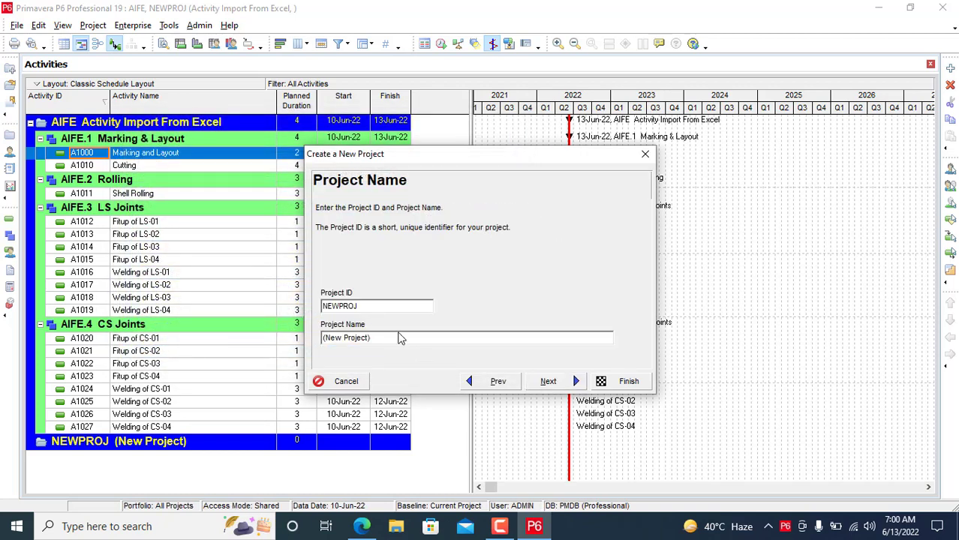
Step: Give the project ID ETP and name 'Excel to P6', keep the default dates, manager and rate, and finish
{"action": "left_click_drag", "start_coordinate": [368, 304], "coordinate": [308, 299]}
{"action": "key", "text": "BackSpace"}
{"action": "type", "text": "EP"}
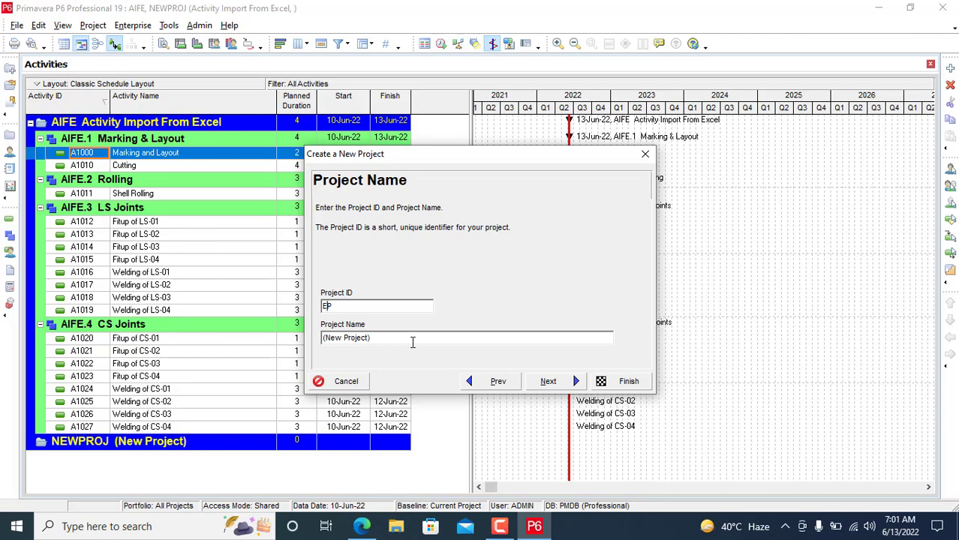
{"action": "type", "text": "T"}
{"action": "left_click_drag", "start_coordinate": [383, 337], "coordinate": [288, 337]}
{"action": "key", "text": "BackSpace"}
{"action": "type", "text": "Excel to P6"}
{"action": "left_click", "coordinate": [548, 384]}
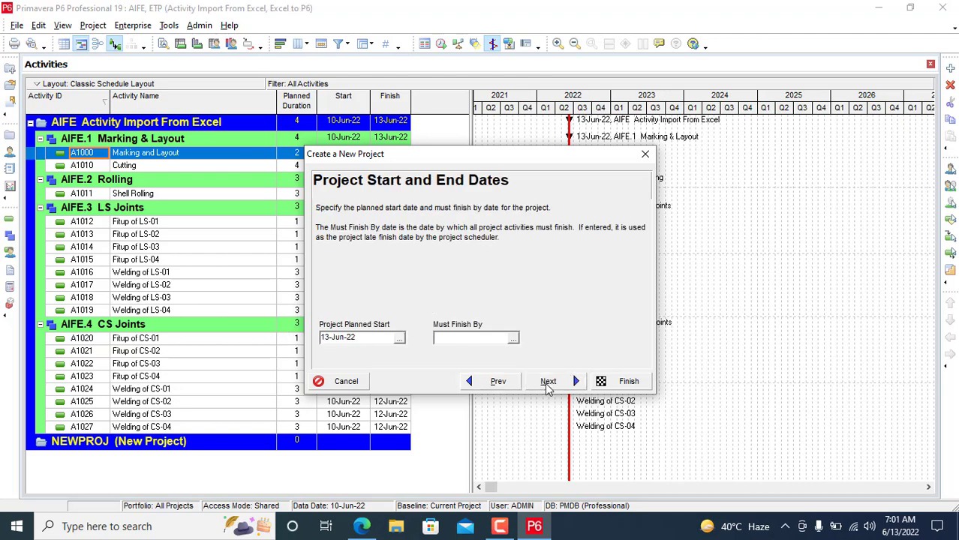
{"action": "left_click", "coordinate": [549, 383]}
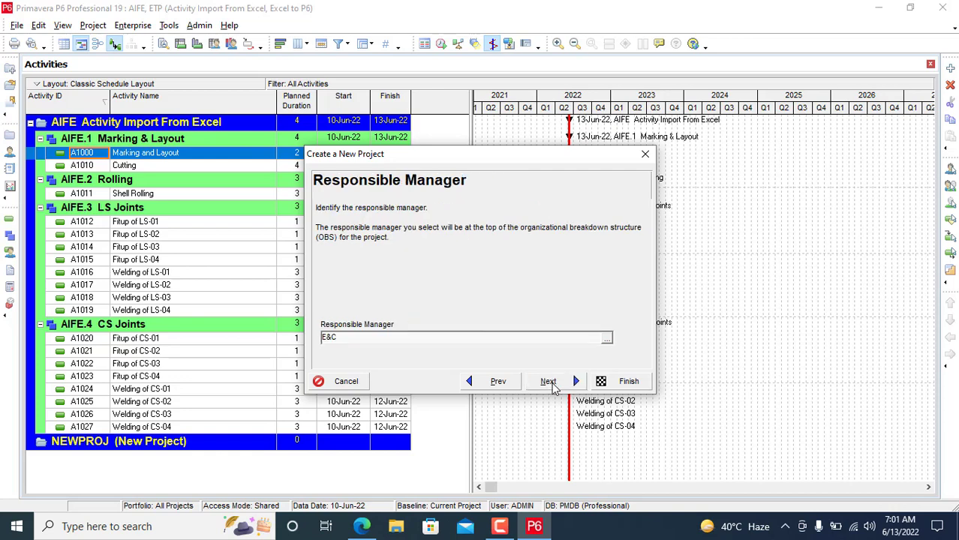
{"action": "left_click", "coordinate": [549, 384]}
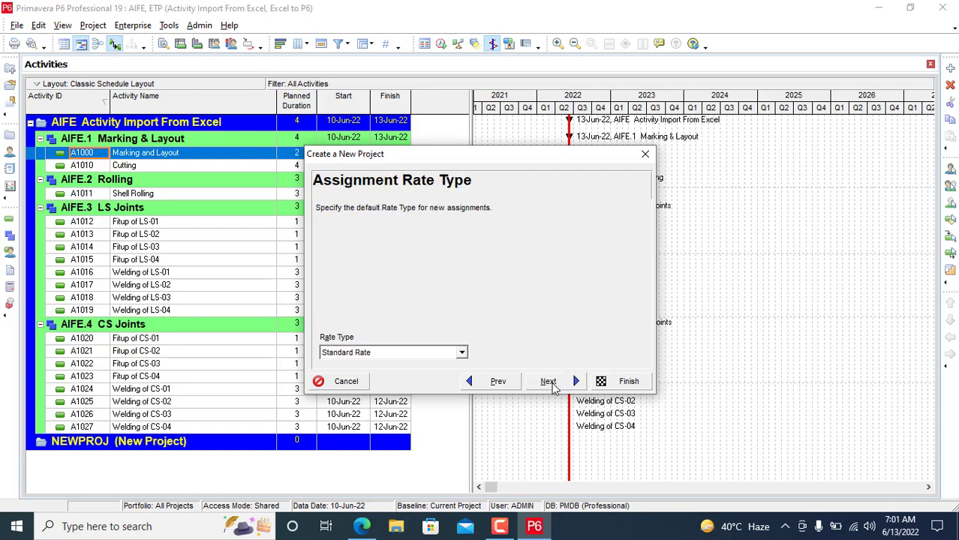
{"action": "left_click", "coordinate": [548, 383]}
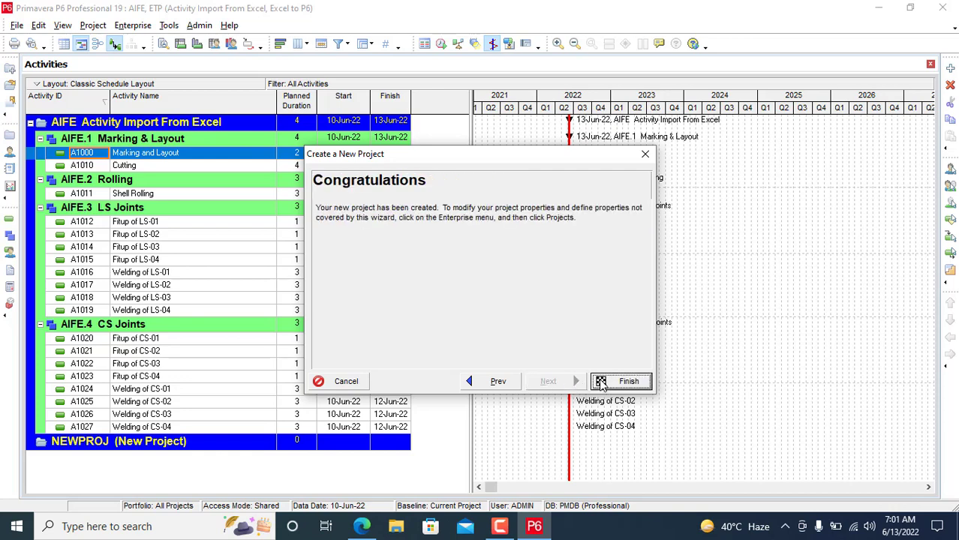
{"action": "left_click", "coordinate": [601, 382]}
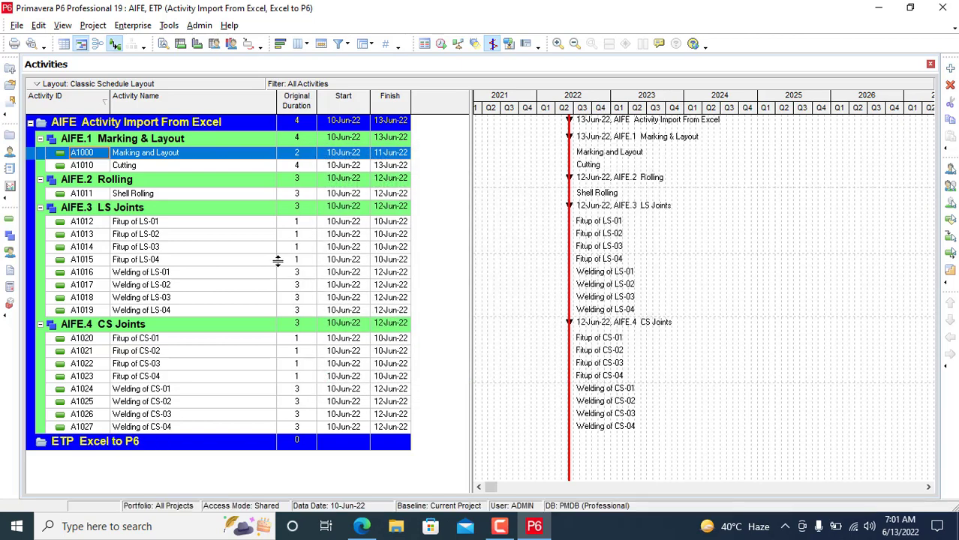
Step: Open project ETP 'Excel to P6' by itself from the Enterprise Projects list
{"action": "left_click", "coordinate": [93, 28]}
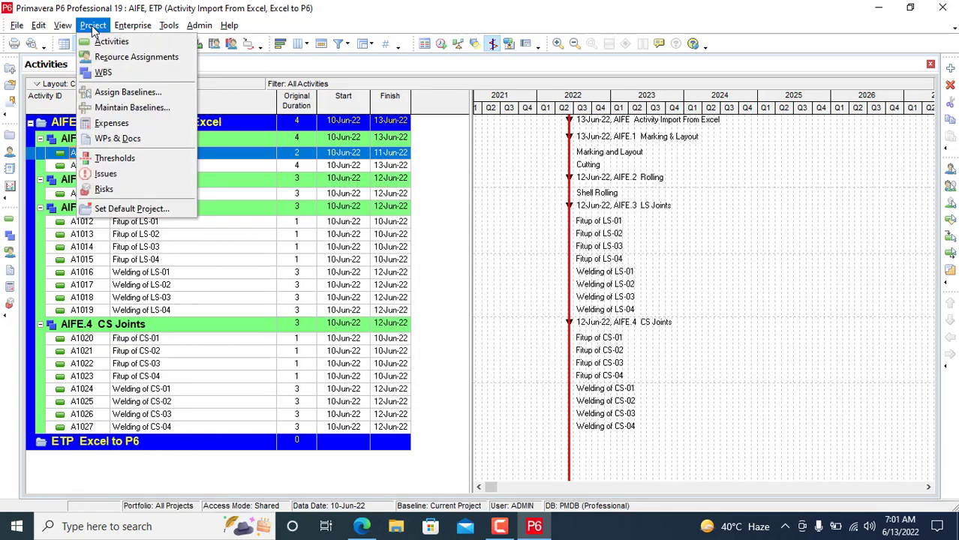
{"action": "mouse_move", "coordinate": [132, 26]}
{"action": "left_click", "coordinate": [142, 43]}
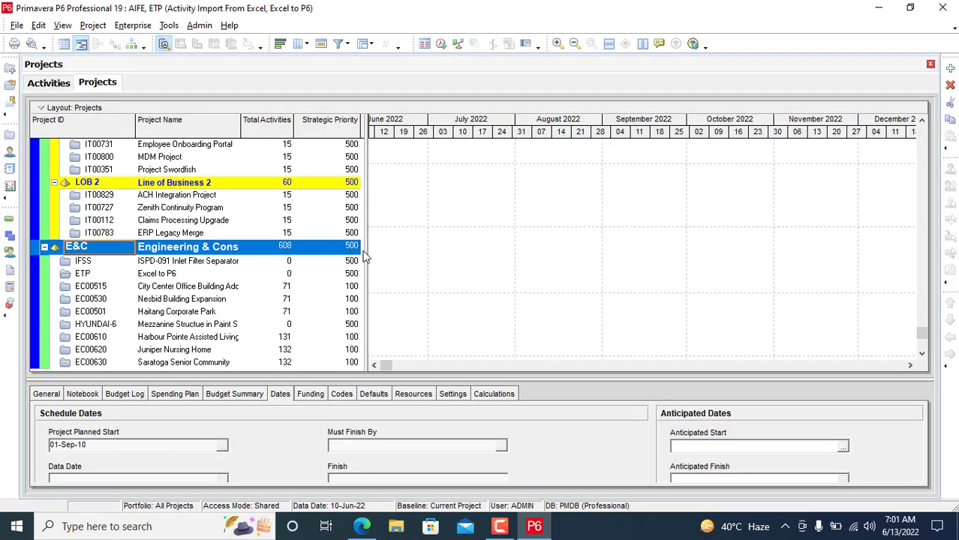
{"action": "scroll", "coordinate": [927, 334], "scroll_direction": "up", "scroll_amount": 5}
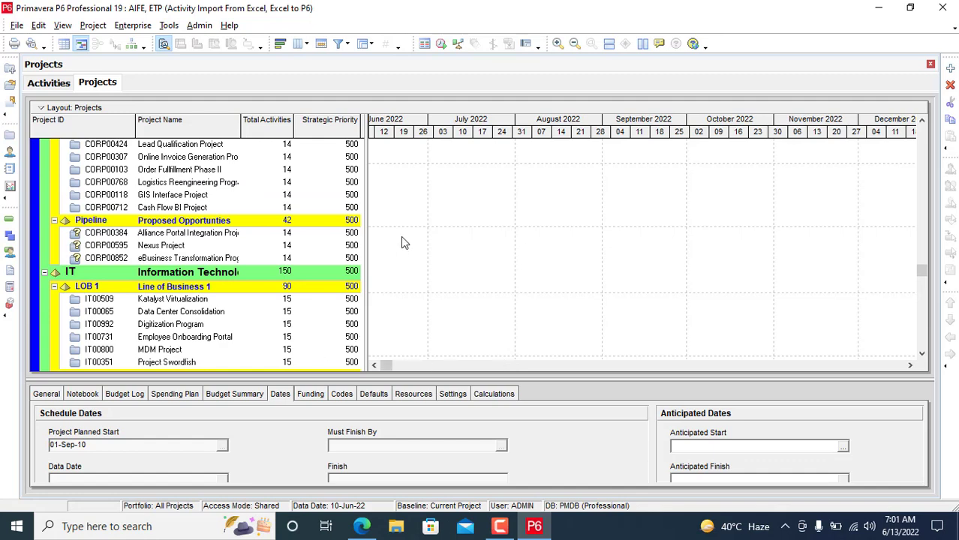
{"action": "left_click_drag", "start_coordinate": [410, 159], "coordinate": [413, 158]}
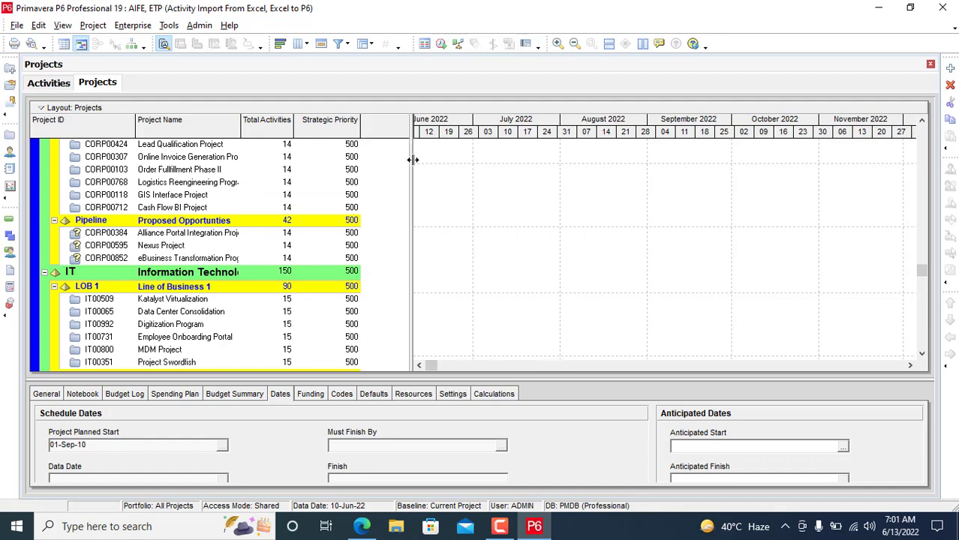
{"action": "left_click_drag", "start_coordinate": [922, 273], "coordinate": [925, 368]}
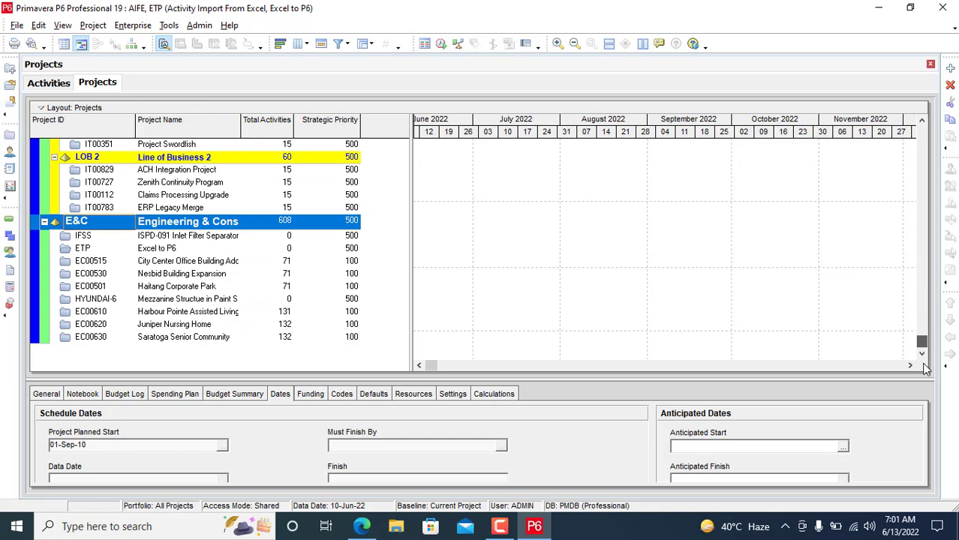
{"action": "left_click", "coordinate": [161, 251]}
{"action": "right_click", "coordinate": [160, 251]}
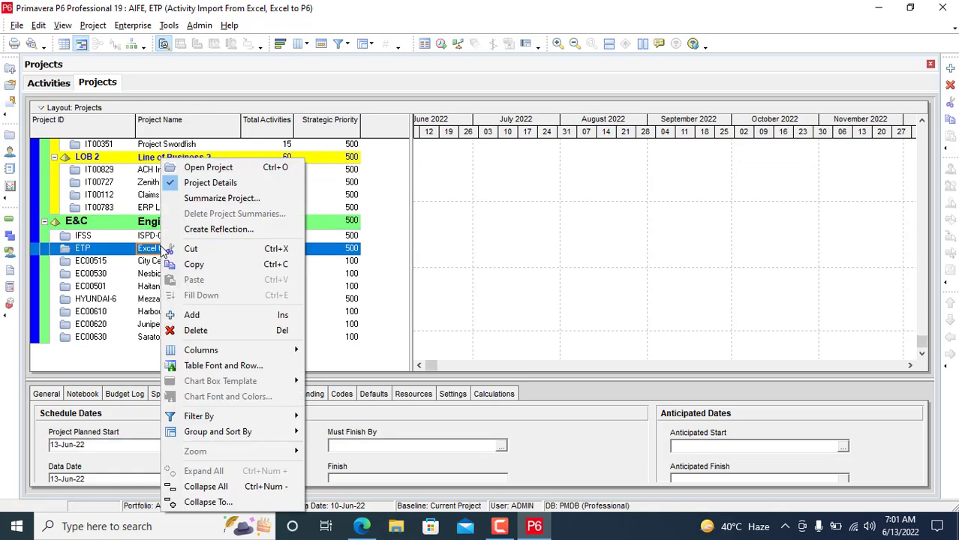
{"action": "left_click", "coordinate": [231, 168]}
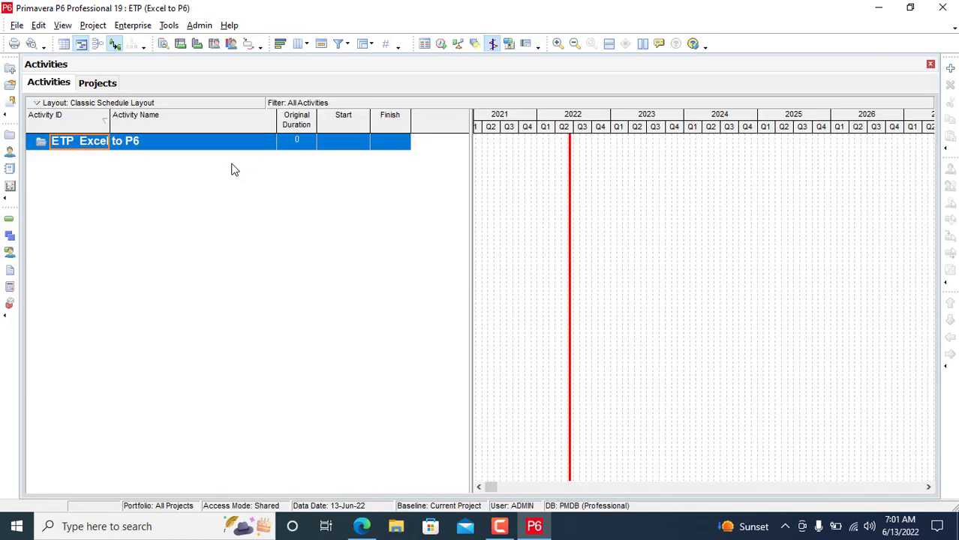
Step: Show the WBS window for the ETP project
{"action": "left_click", "coordinate": [103, 84]}
{"action": "left_click", "coordinate": [59, 85]}
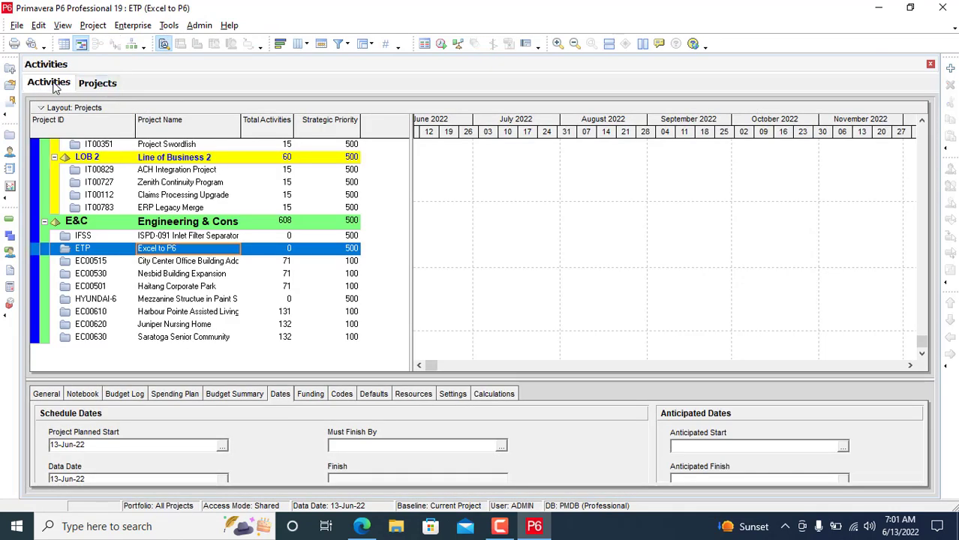
{"action": "left_click", "coordinate": [90, 84]}
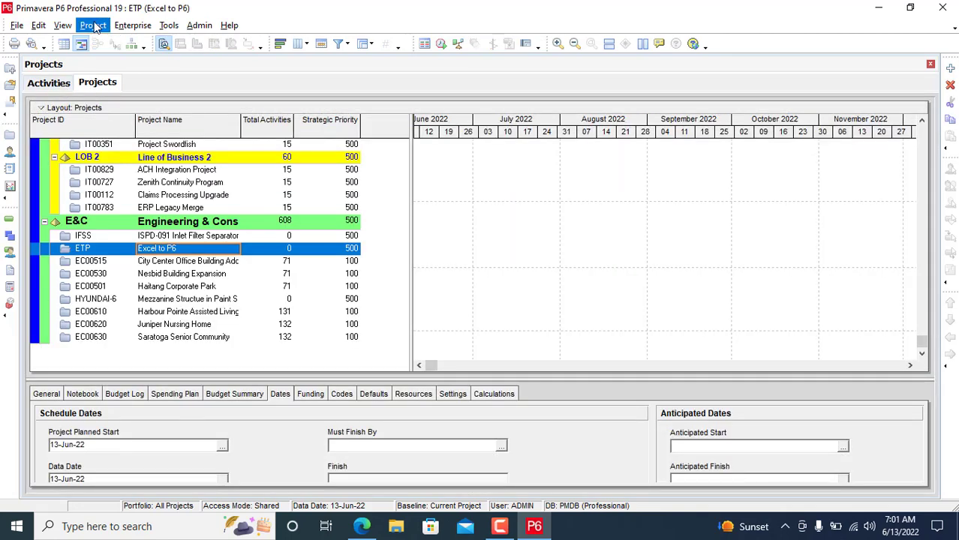
{"action": "left_click", "coordinate": [122, 27]}
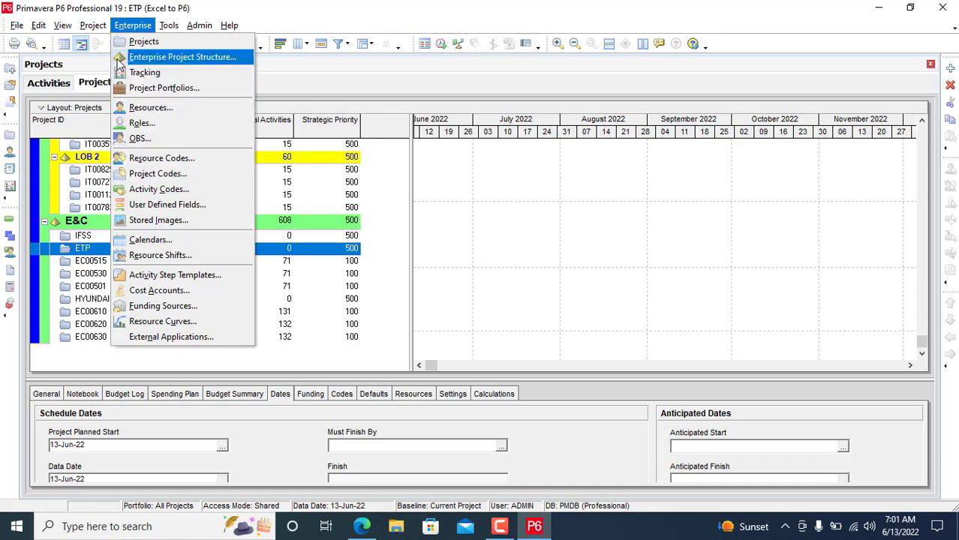
{"action": "left_click", "coordinate": [93, 25]}
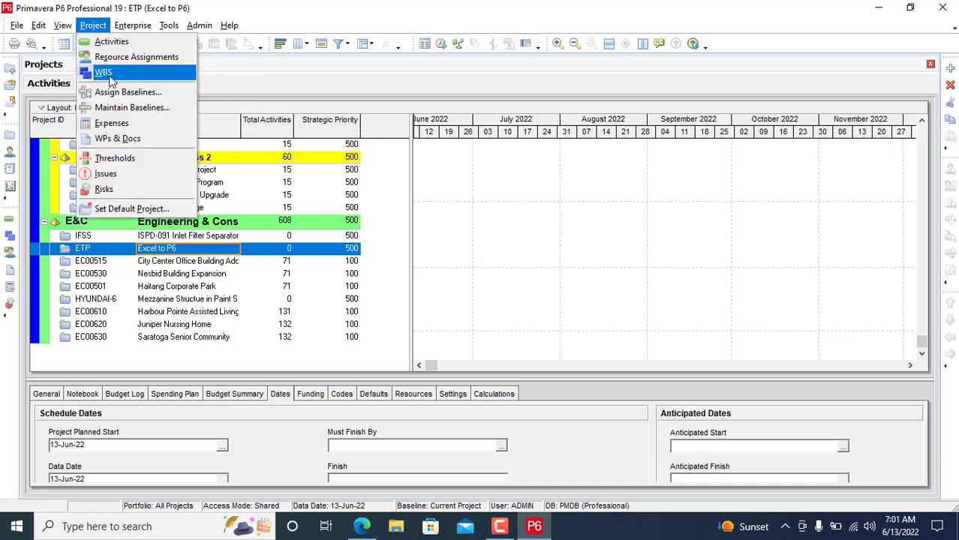
{"action": "left_click", "coordinate": [105, 72]}
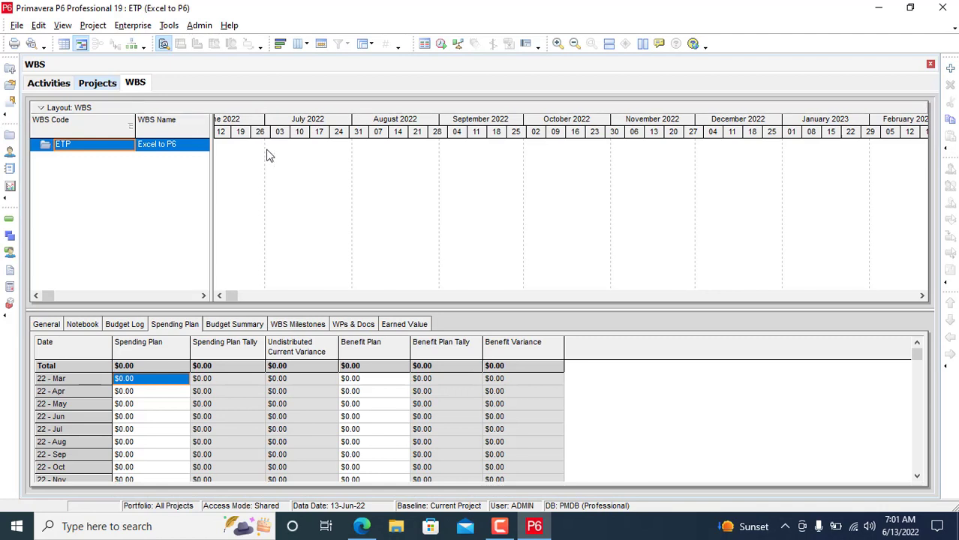
Step: Add two WBS elements, ETP.1 and ETP.2, under the ETP root
{"action": "left_click", "coordinate": [952, 68]}
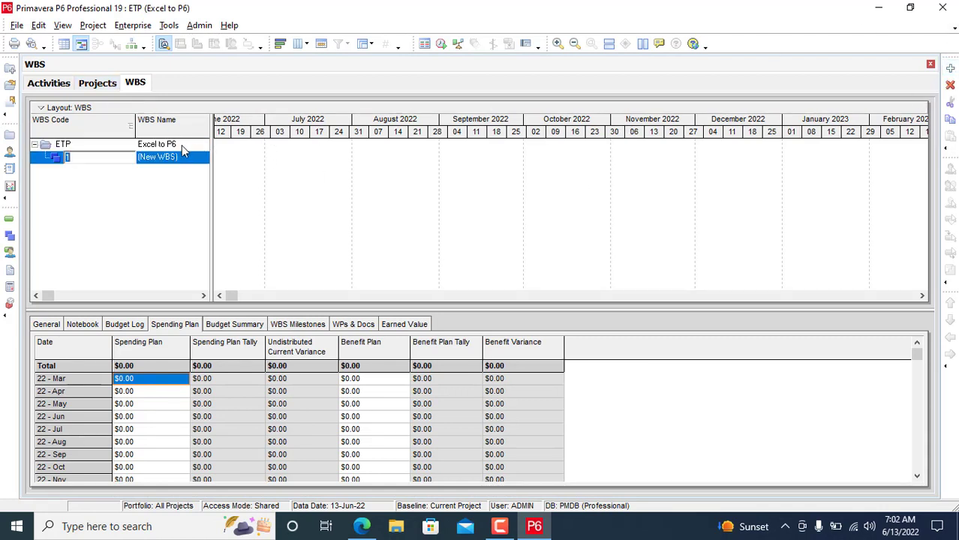
{"action": "left_click", "coordinate": [181, 144]}
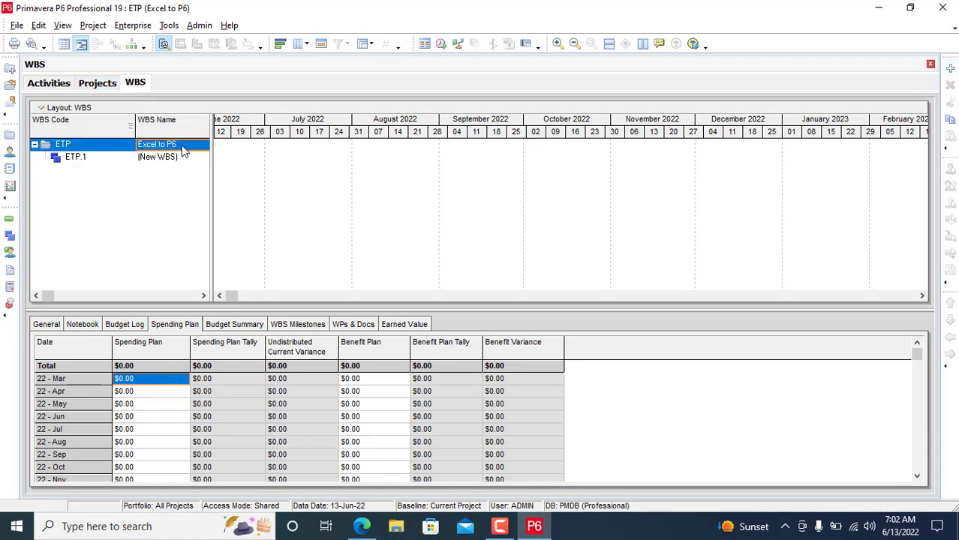
{"action": "left_click", "coordinate": [952, 68]}
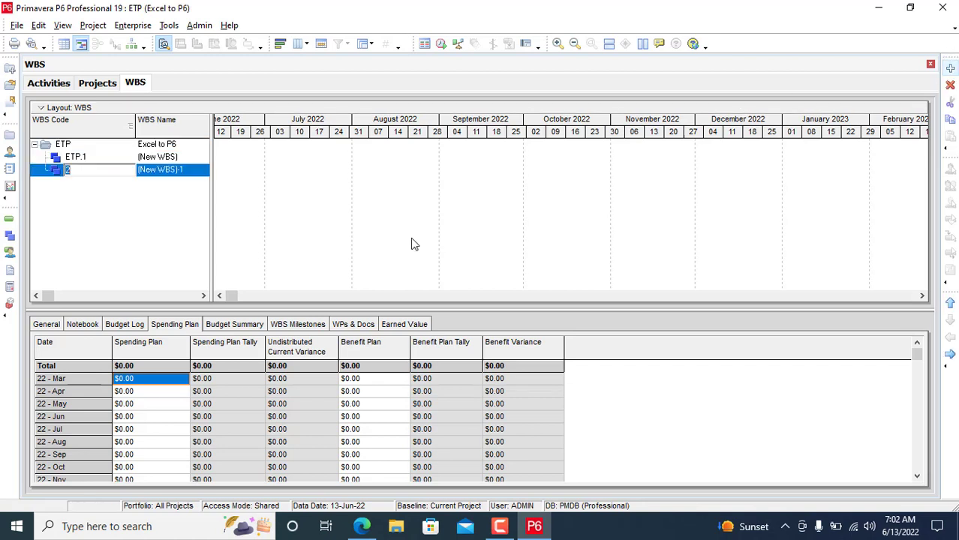
{"action": "left_click", "coordinate": [172, 158]}
Step: Rename ETP.1 to 'LS Joint' and ETP.2 to 'CS Joints'
{"action": "left_click", "coordinate": [172, 159]}
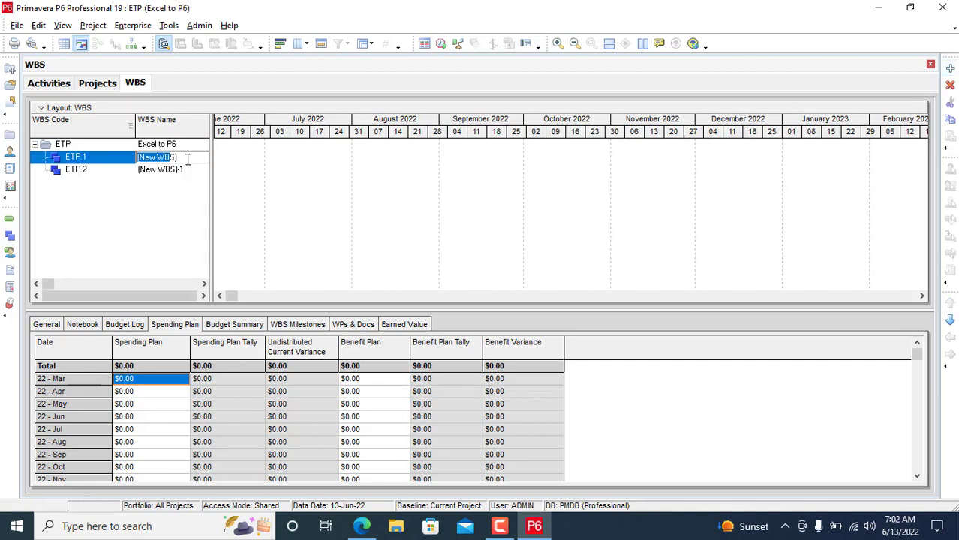
{"action": "key", "text": "BackSpace"}
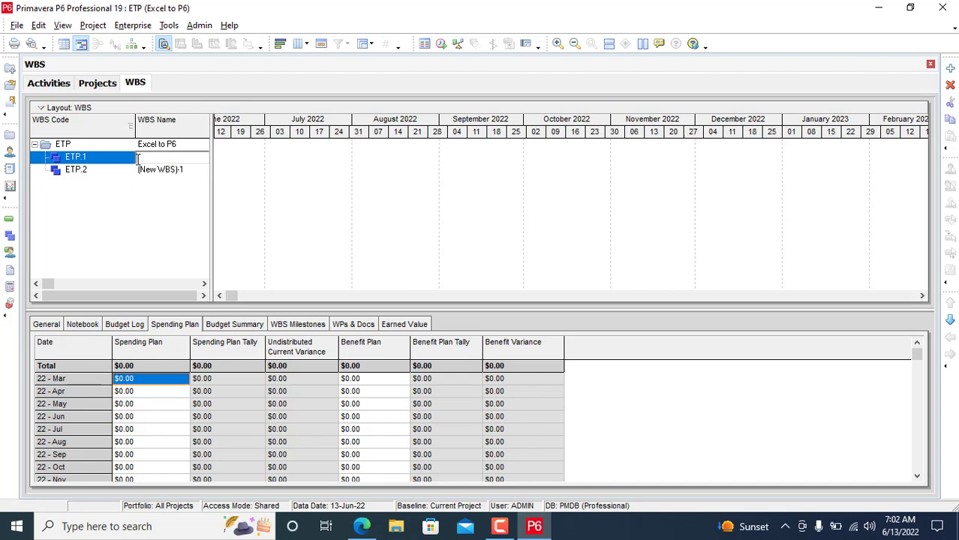
{"action": "type", "text": "S Joins"}
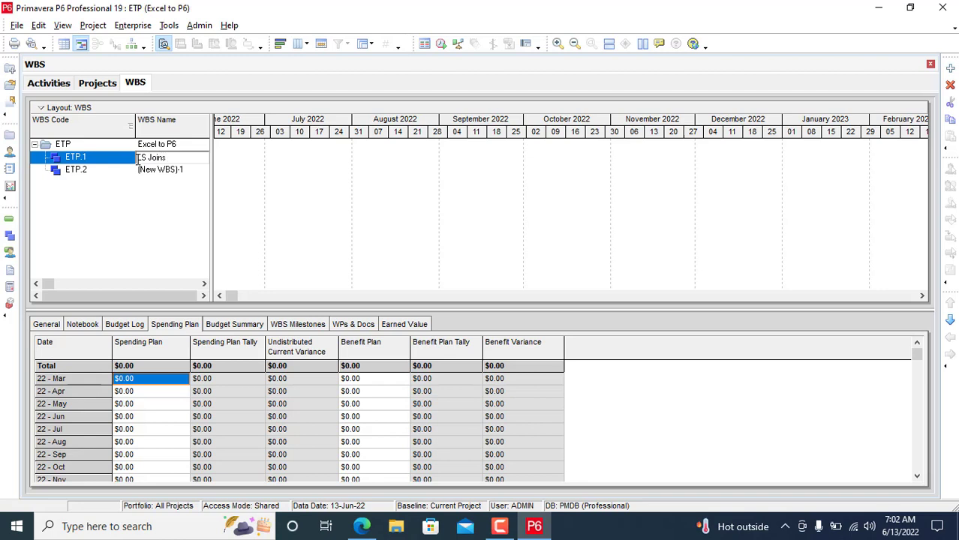
{"action": "key", "text": "BackSpace"}
{"action": "type", "text": "t"}
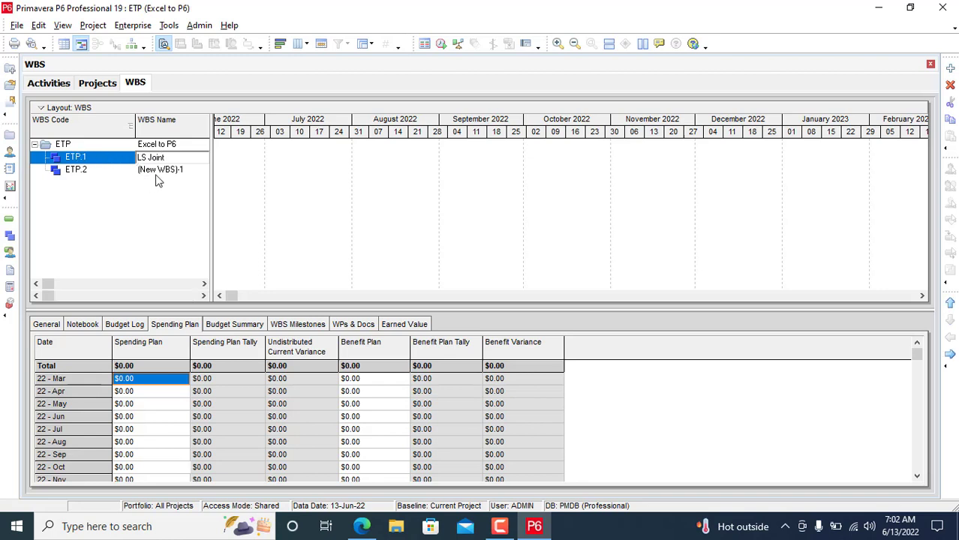
{"action": "left_click", "coordinate": [156, 174]}
{"action": "key", "text": "BackSpace"}
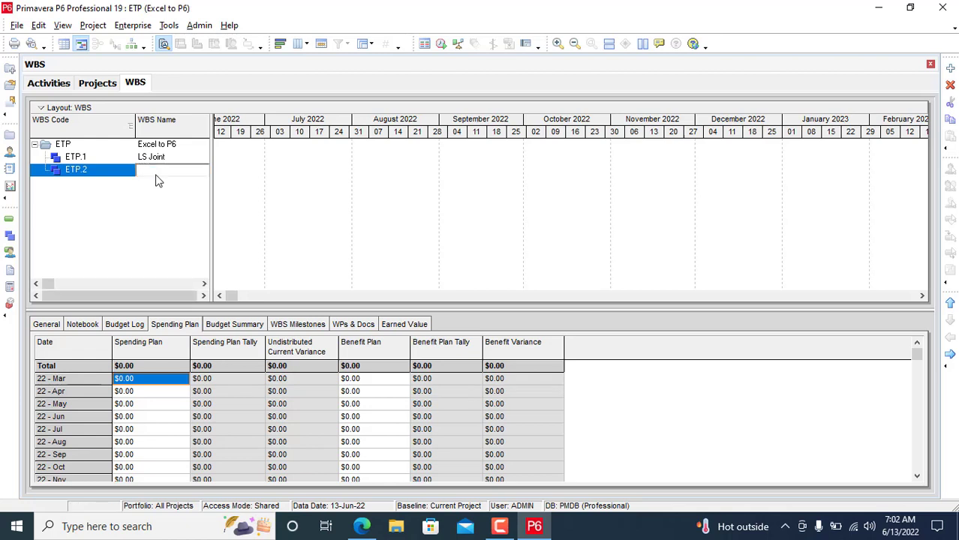
{"action": "type", "text": "CS Joints"}
{"action": "left_click", "coordinate": [164, 158]}
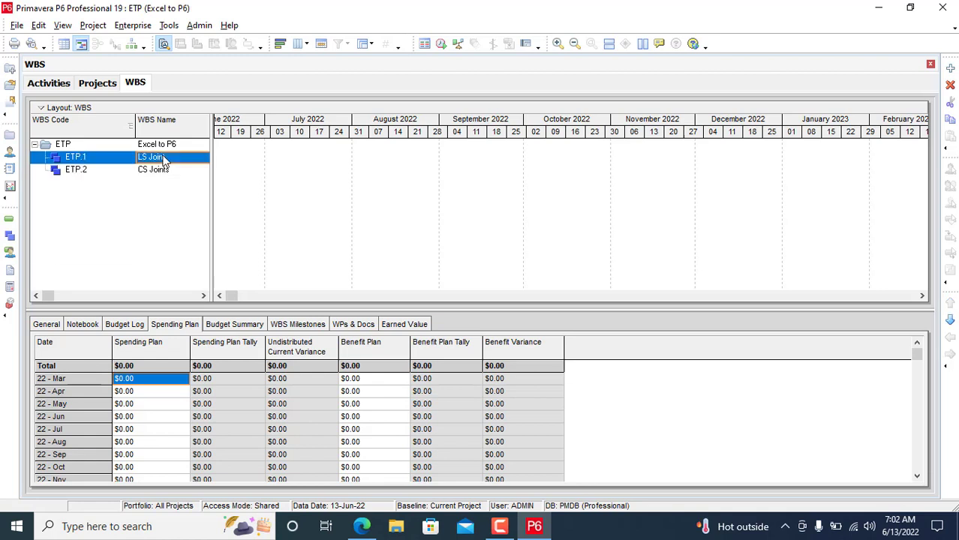
Step: Add two child WBS elements, ETP.1.1 and ETP.1.2, under LS Joint
{"action": "left_click", "coordinate": [951, 69]}
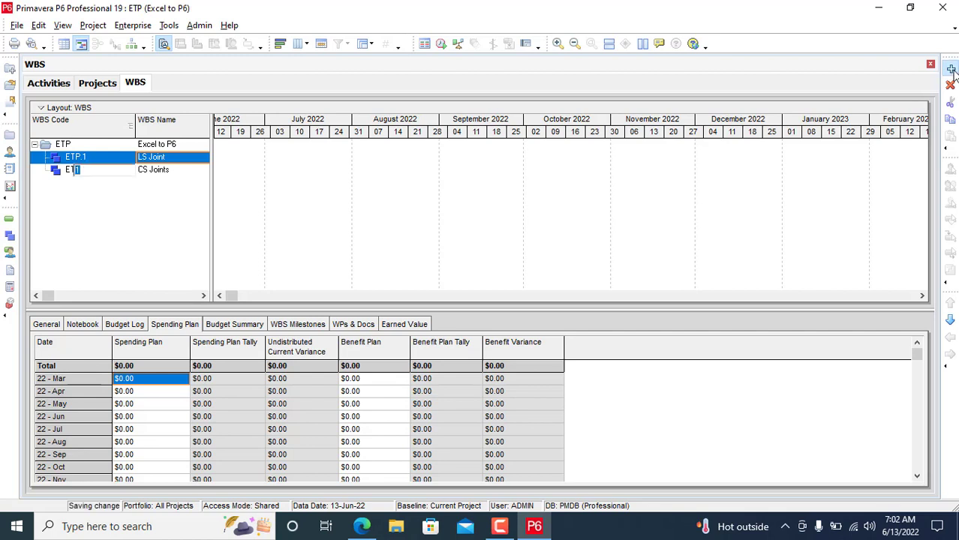
{"action": "left_click", "coordinate": [173, 157]}
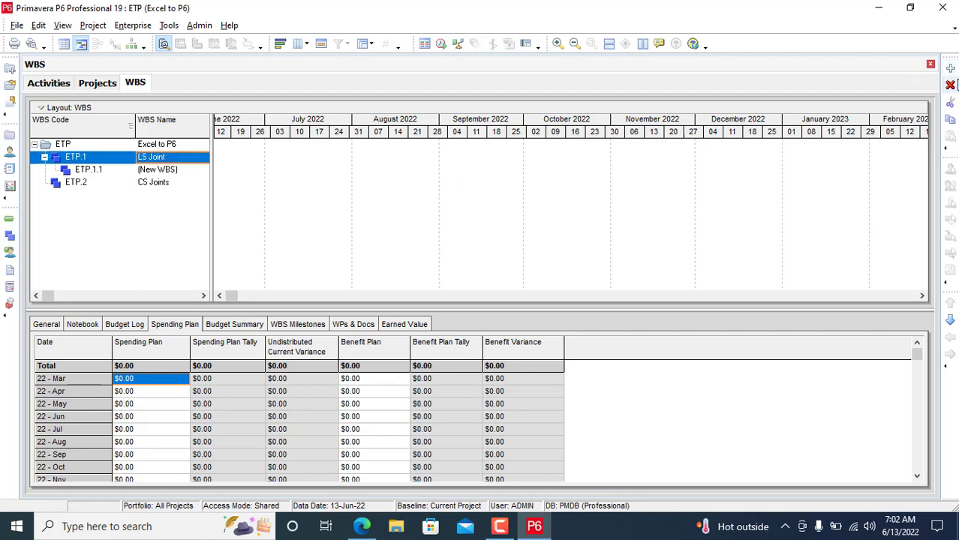
{"action": "left_click", "coordinate": [951, 70]}
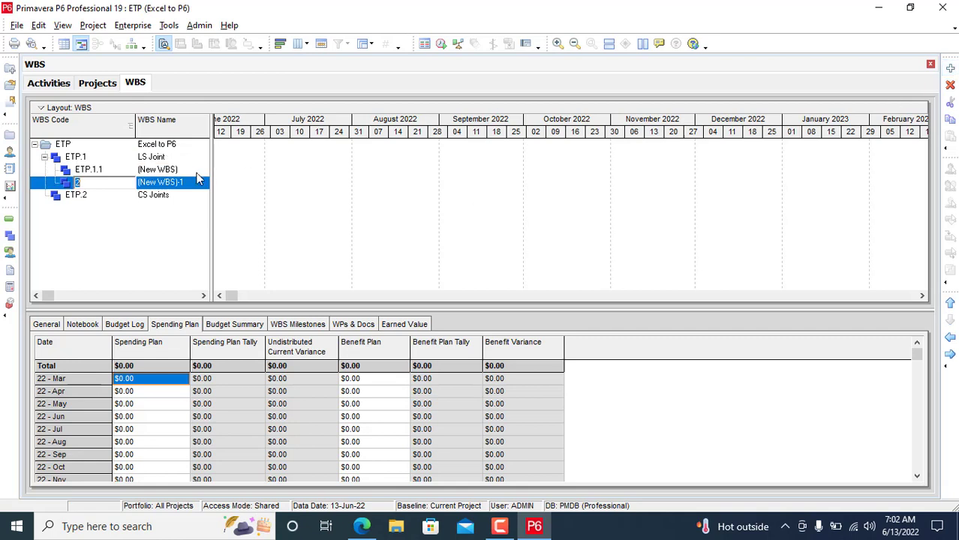
{"action": "left_click", "coordinate": [189, 170]}
Step: Name ETP.1.1 'LS Fitup' and ETP.1.2 'LS Welding'
{"action": "key", "text": "BackSpace"}
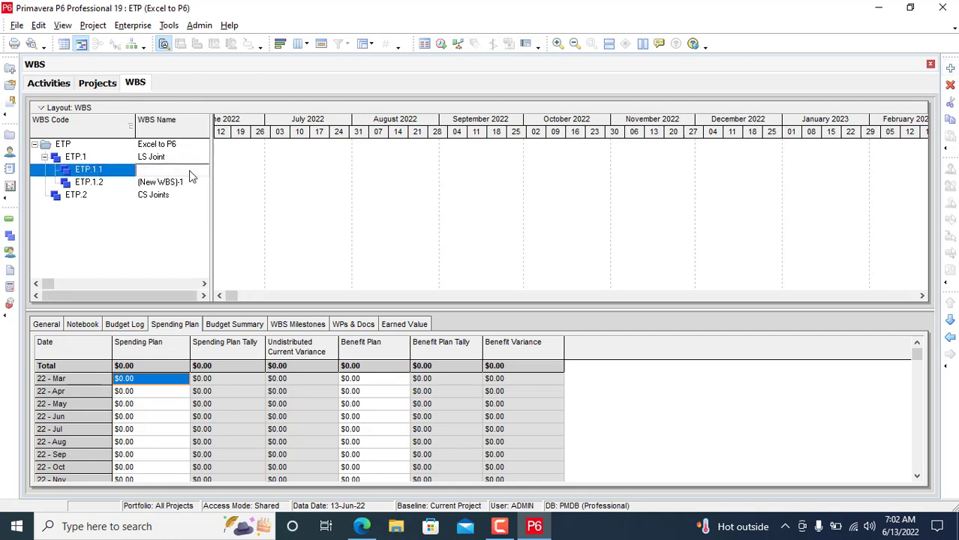
{"action": "type", "text": "LS Fitup"}
{"action": "left_click", "coordinate": [146, 183]}
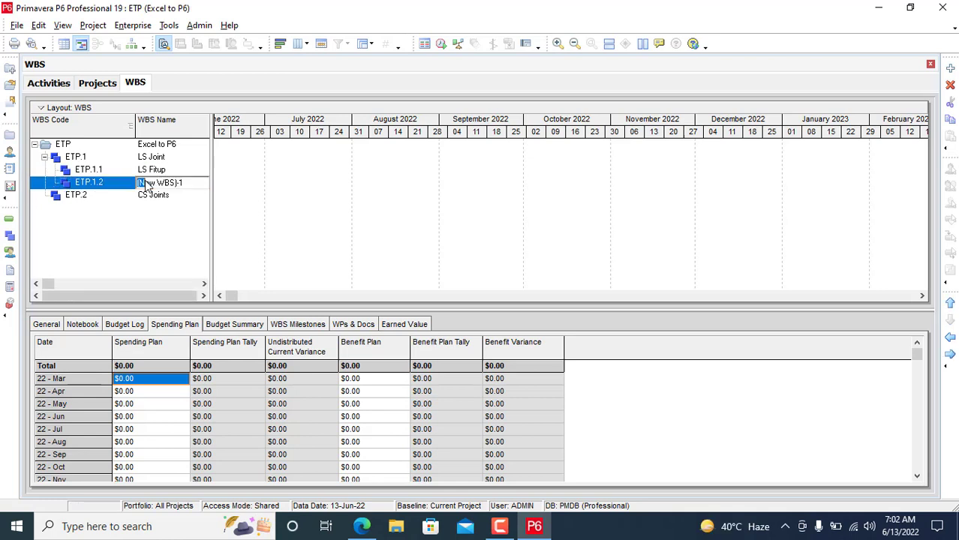
{"action": "left_click_drag", "start_coordinate": [188, 183], "coordinate": [141, 184]}
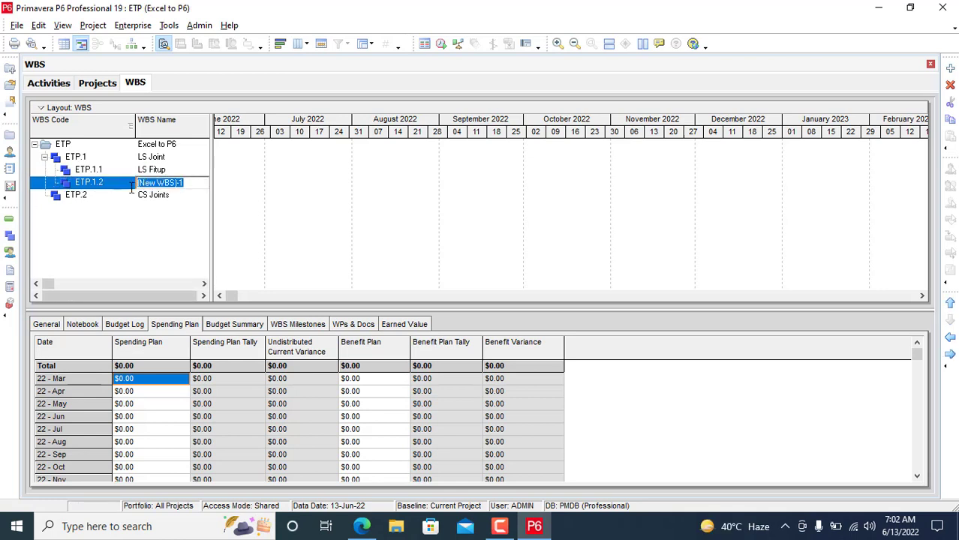
{"action": "key", "text": "BackSpace"}
{"action": "type", "text": "LS "}
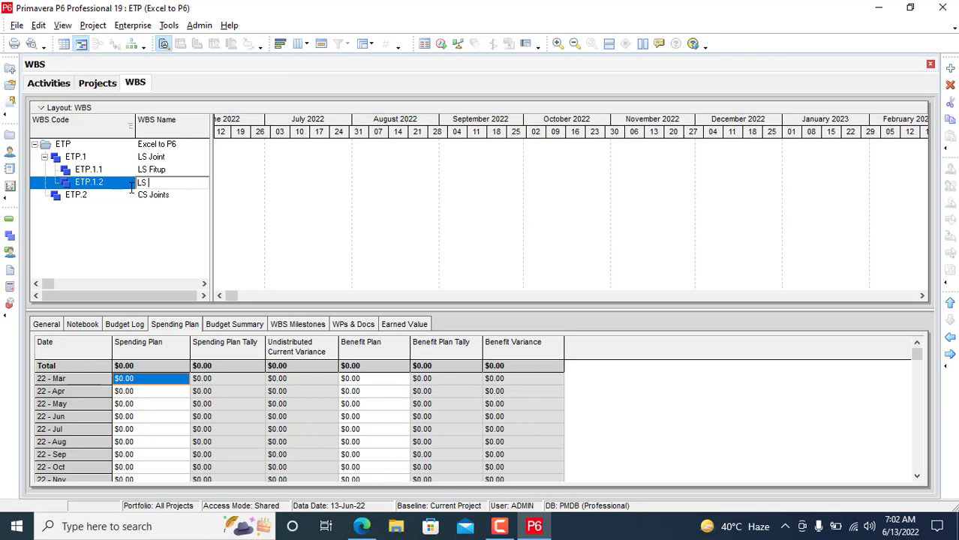
{"action": "type", "text": "Welding"}
Step: Add two child WBS elements, ETP.2.1 and ETP.2.2, under CS Joints
{"action": "left_click", "coordinate": [154, 197]}
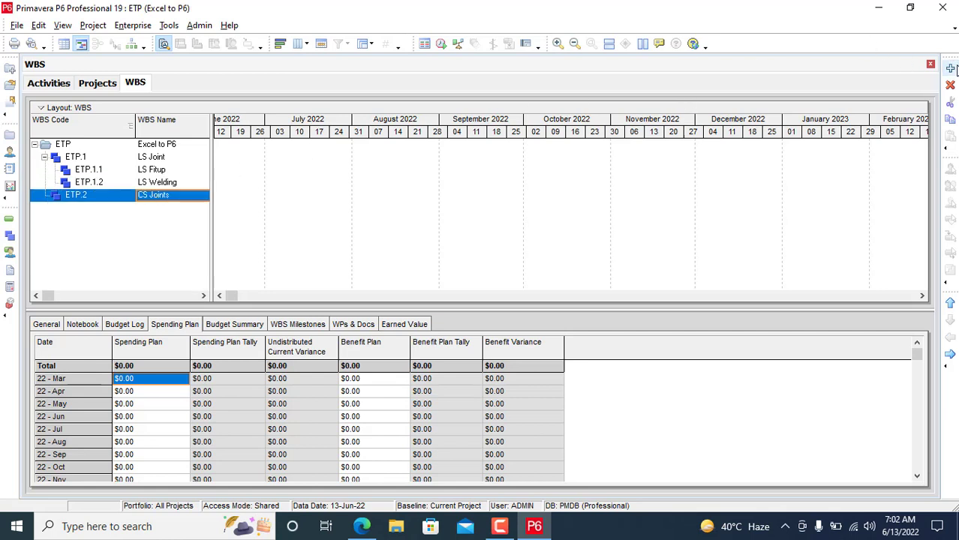
{"action": "left_click", "coordinate": [951, 68]}
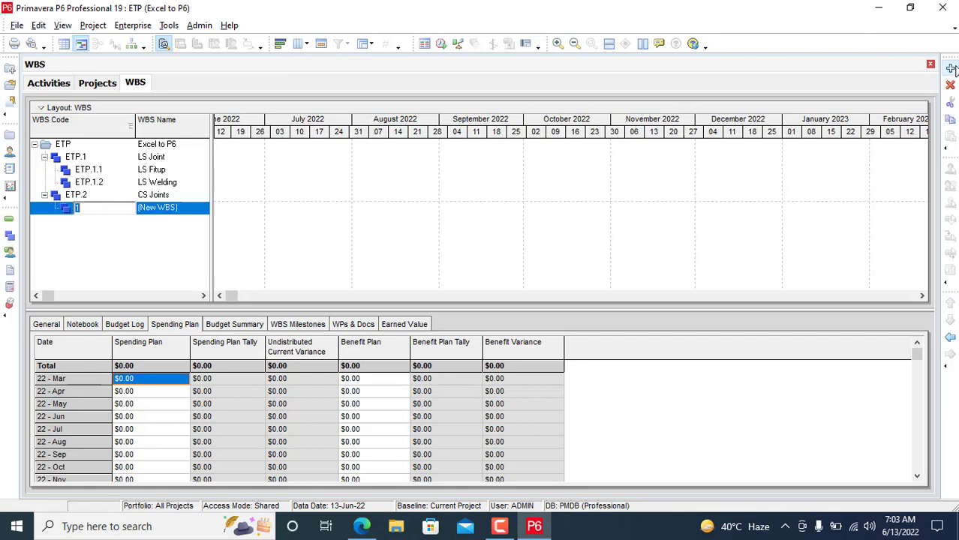
{"action": "left_click", "coordinate": [156, 197]}
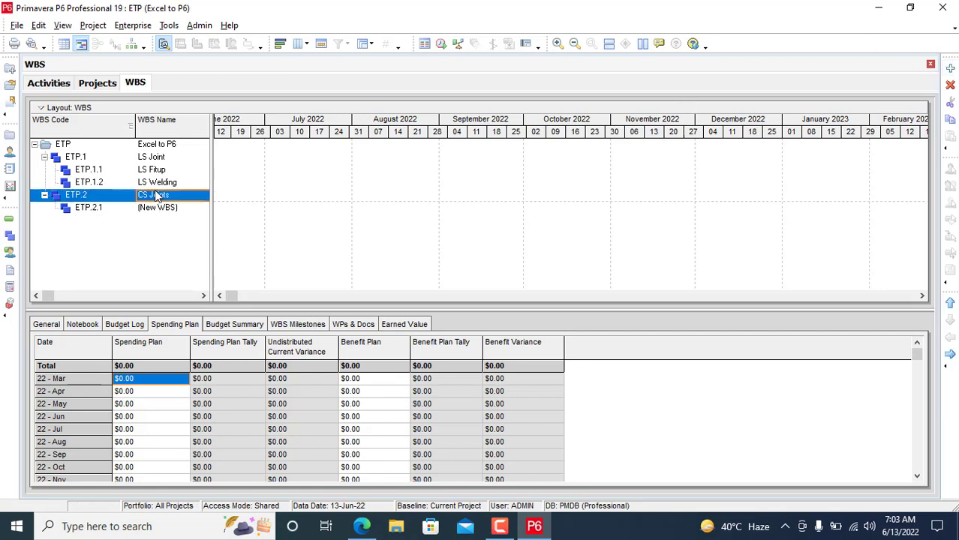
{"action": "left_click", "coordinate": [951, 68]}
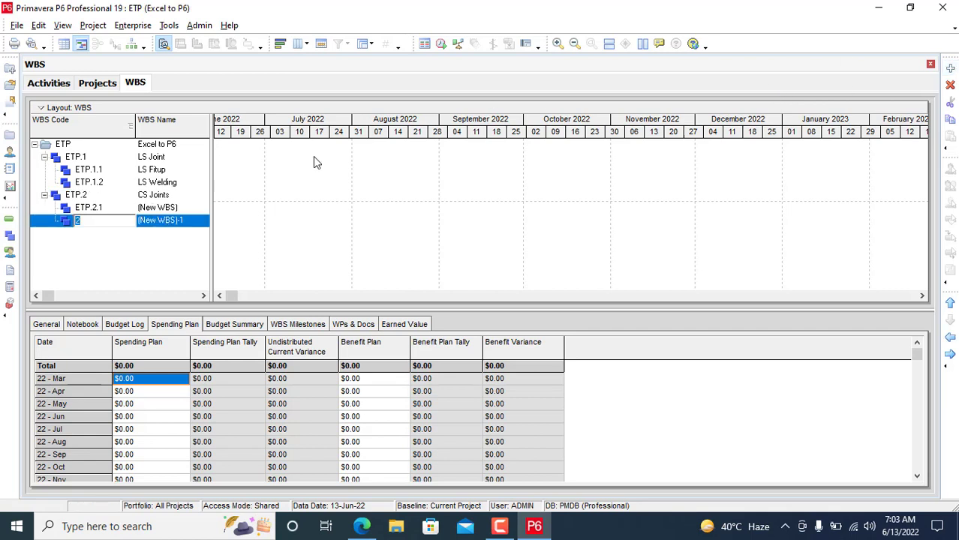
Step: Name ETP.2.1 'CS Fitup' and ETP.2.2 'CS Welding'
{"action": "left_click", "coordinate": [189, 211]}
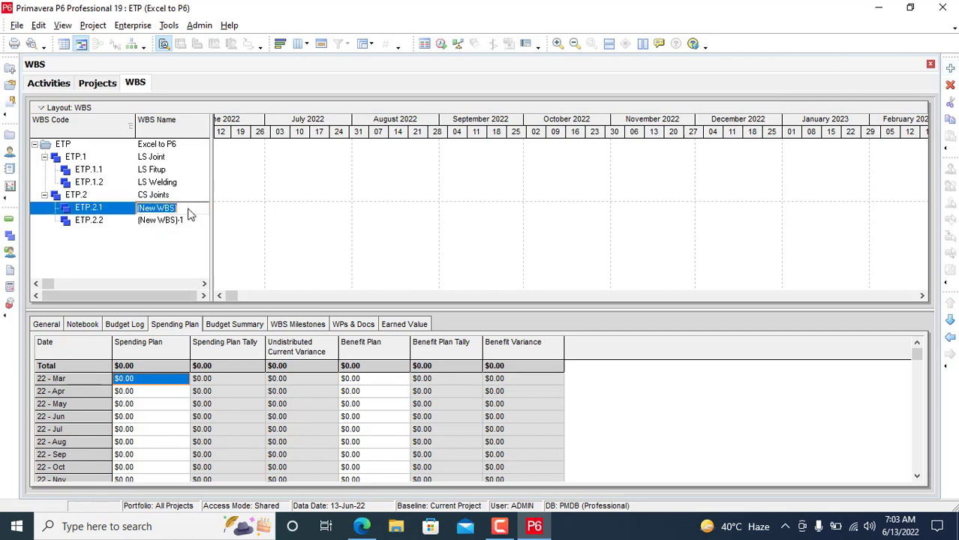
{"action": "key", "text": "BackSpace"}
{"action": "type", "text": "C"}
{"action": "type", "text": "Ftip"}
{"action": "key", "text": "BackSpace"}
{"action": "key", "text": "BackSpace"}
{"action": "key", "text": "BackSpace"}
{"action": "type", "text": "itup"}
{"action": "double_click", "coordinate": [155, 220]}
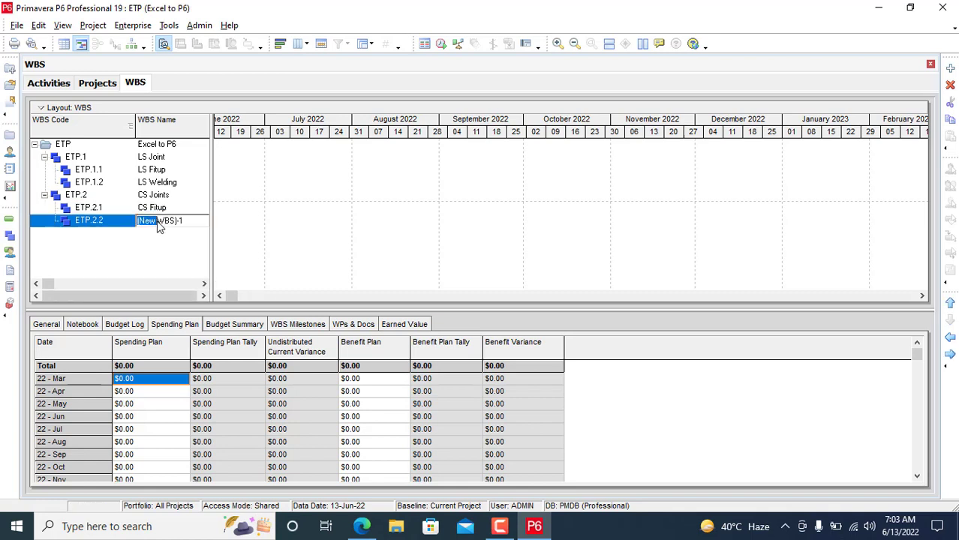
{"action": "left_click_drag", "start_coordinate": [185, 221], "coordinate": [127, 221]}
{"action": "key", "text": "BackSpace"}
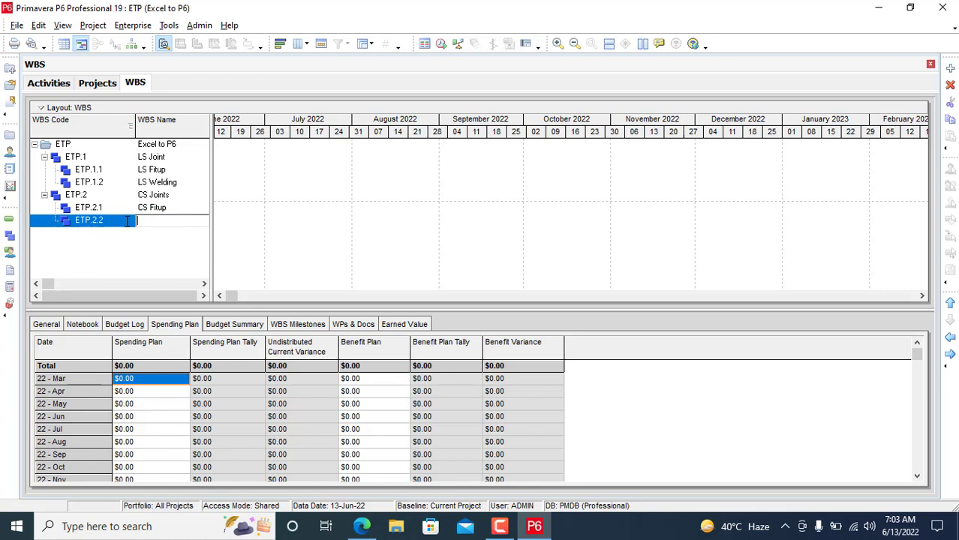
{"action": "type", "text": "CS Welding"}
{"action": "key", "text": "Return"}
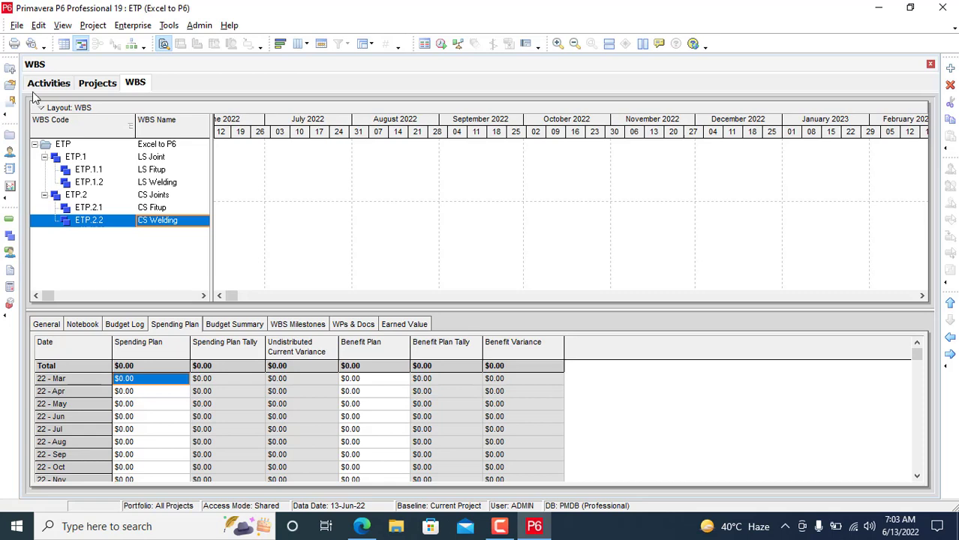
{"action": "left_click", "coordinate": [45, 84]}
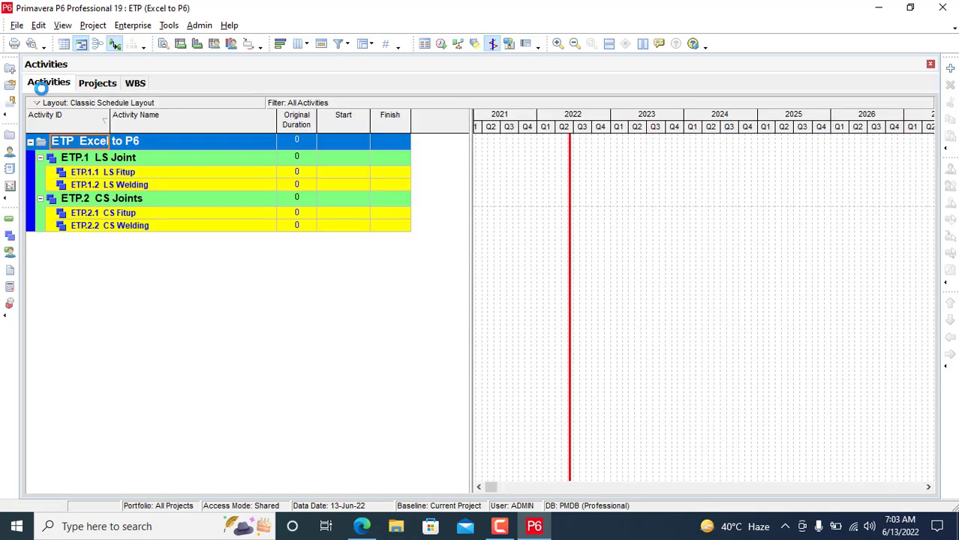
Step: Start a Spreadsheet (XLSX) export covering Activities and Activity Relationships
{"action": "left_click", "coordinate": [17, 25]}
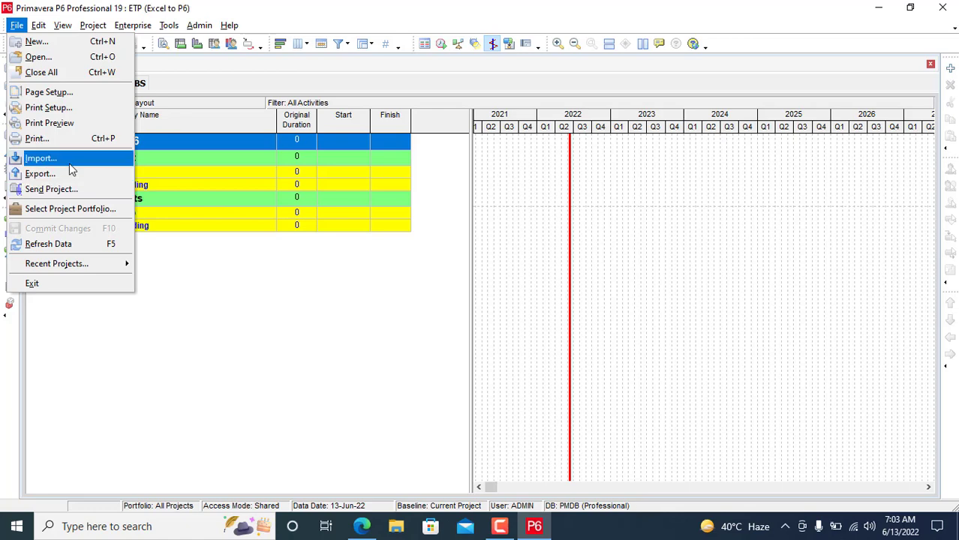
{"action": "left_click", "coordinate": [41, 174]}
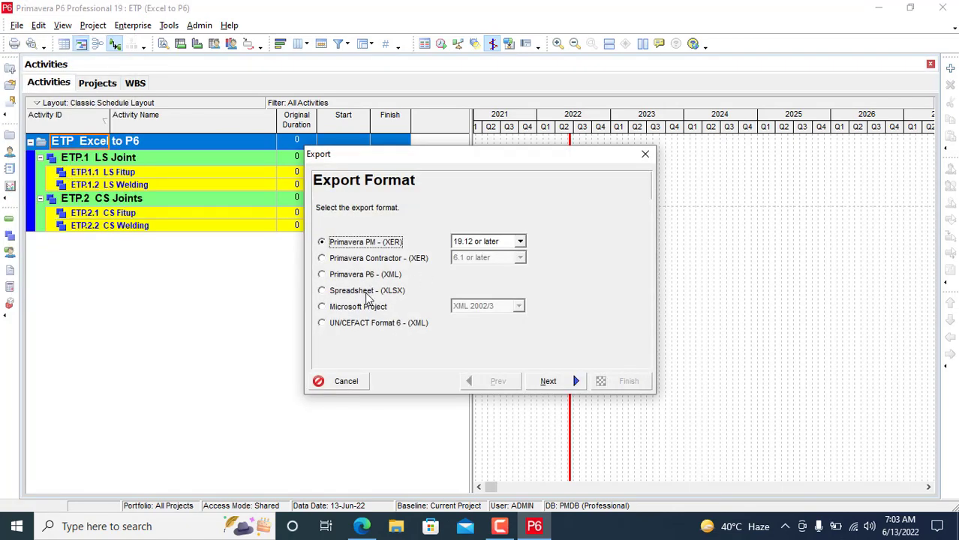
{"action": "left_click", "coordinate": [351, 291]}
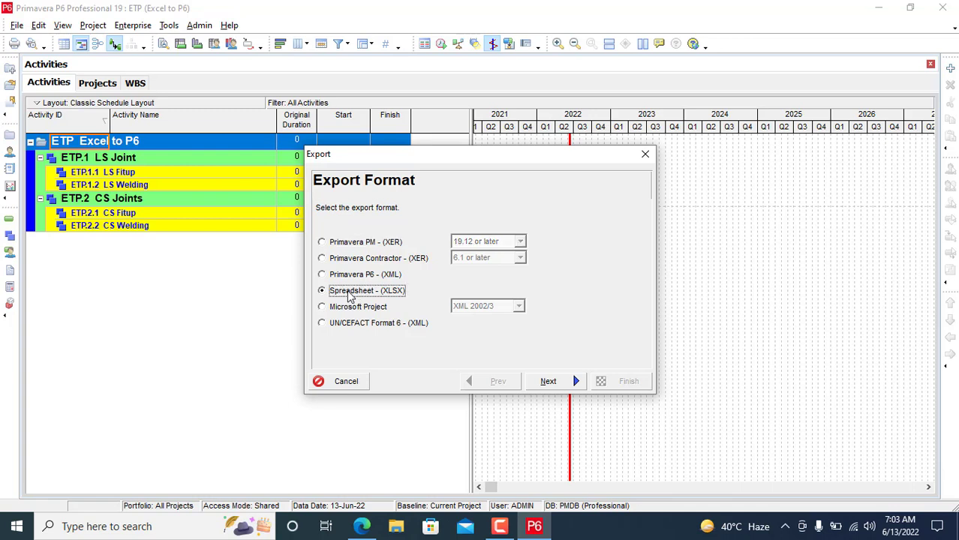
{"action": "left_click", "coordinate": [567, 383]}
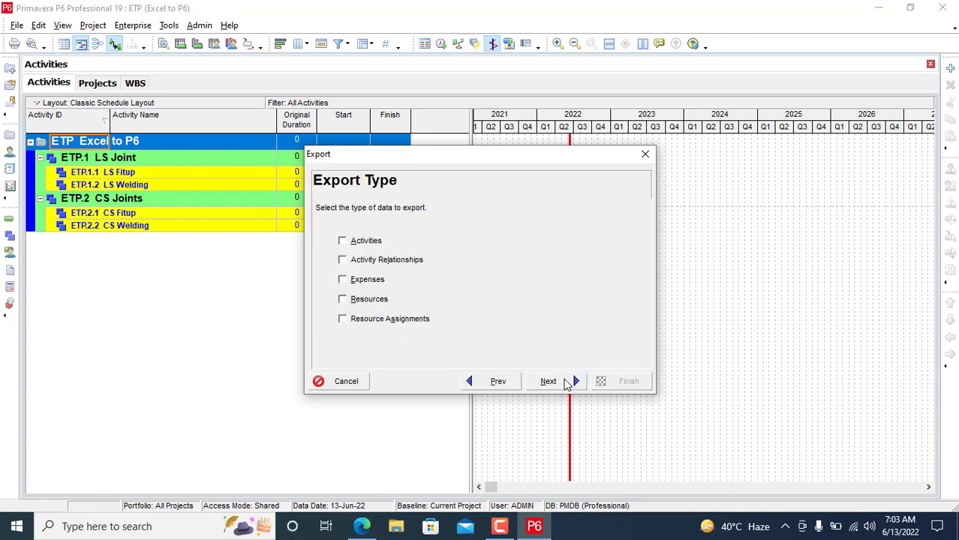
{"action": "left_click", "coordinate": [354, 248]}
{"action": "left_click", "coordinate": [350, 260]}
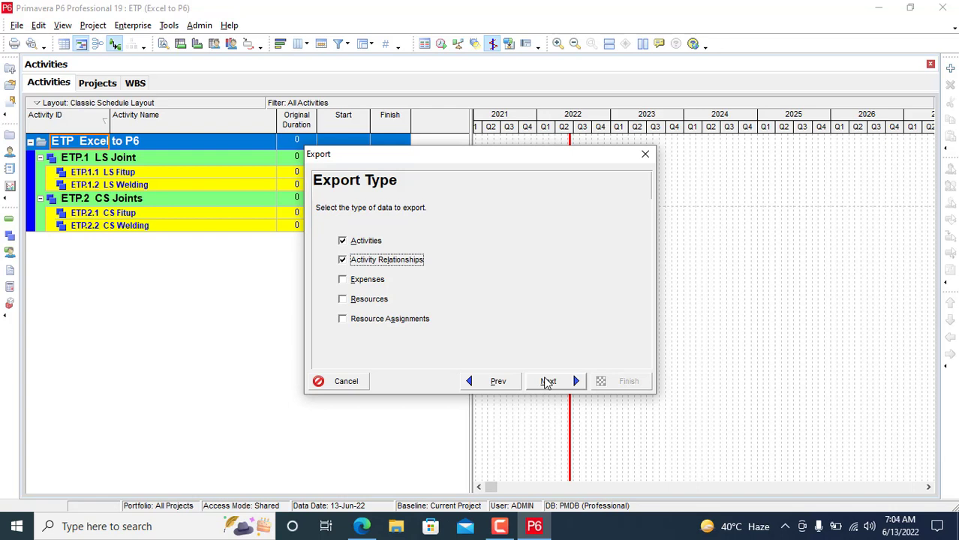
{"action": "left_click", "coordinate": [548, 383]}
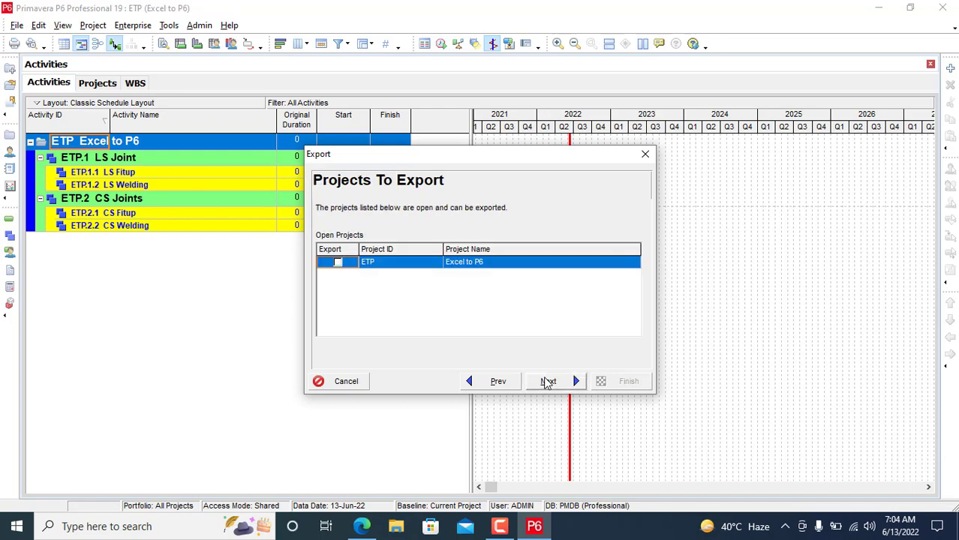
Step: Mark project ETP for export and move through the template and output-file pages
{"action": "left_click", "coordinate": [338, 262]}
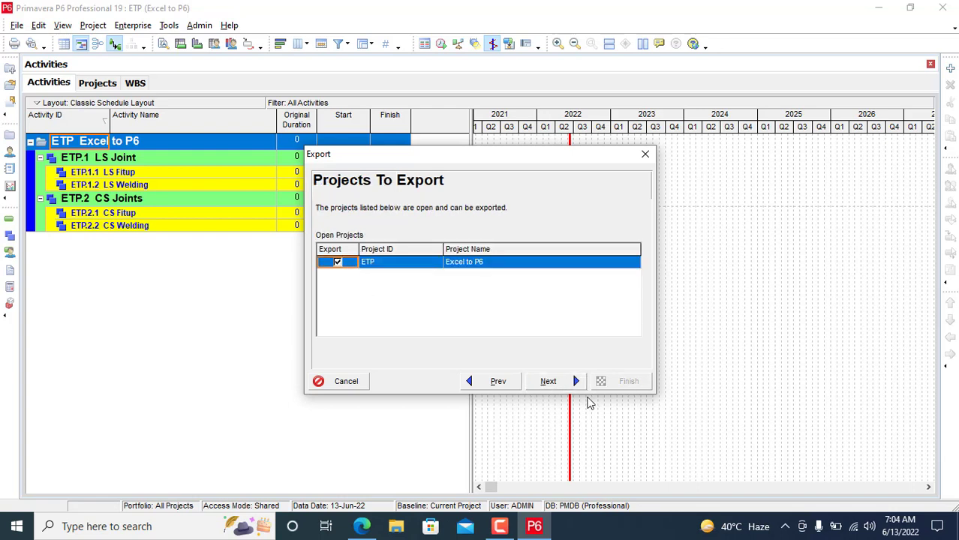
{"action": "left_click", "coordinate": [549, 383]}
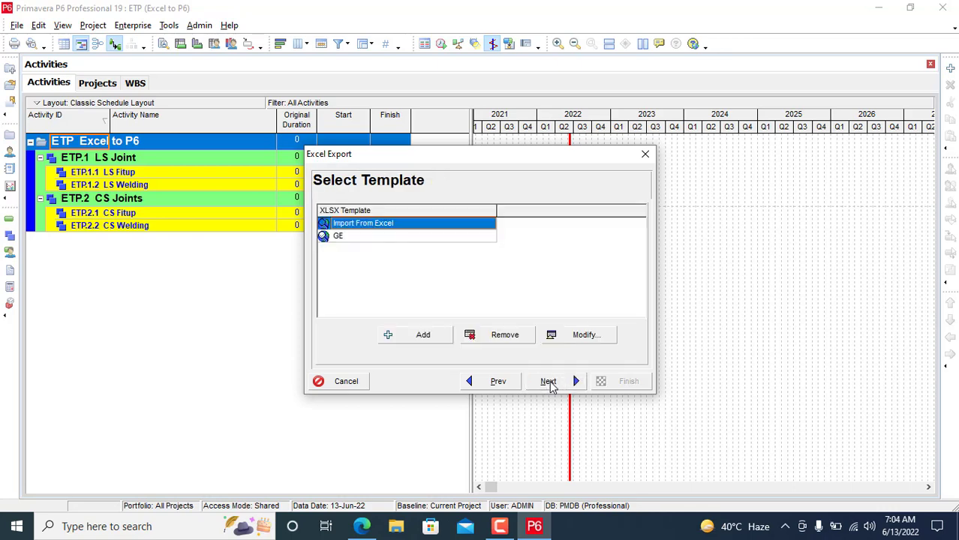
{"action": "left_click", "coordinate": [548, 383]}
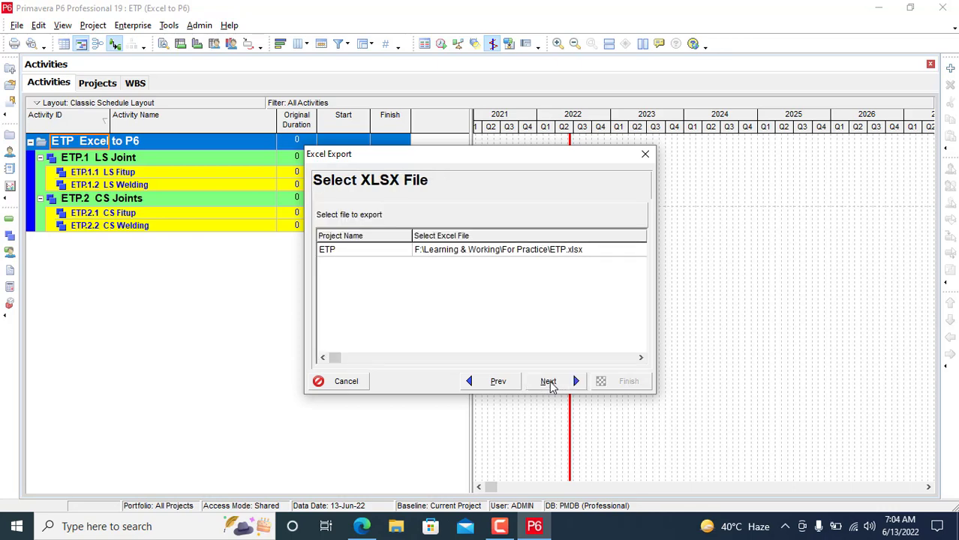
{"action": "left_click", "coordinate": [548, 382]}
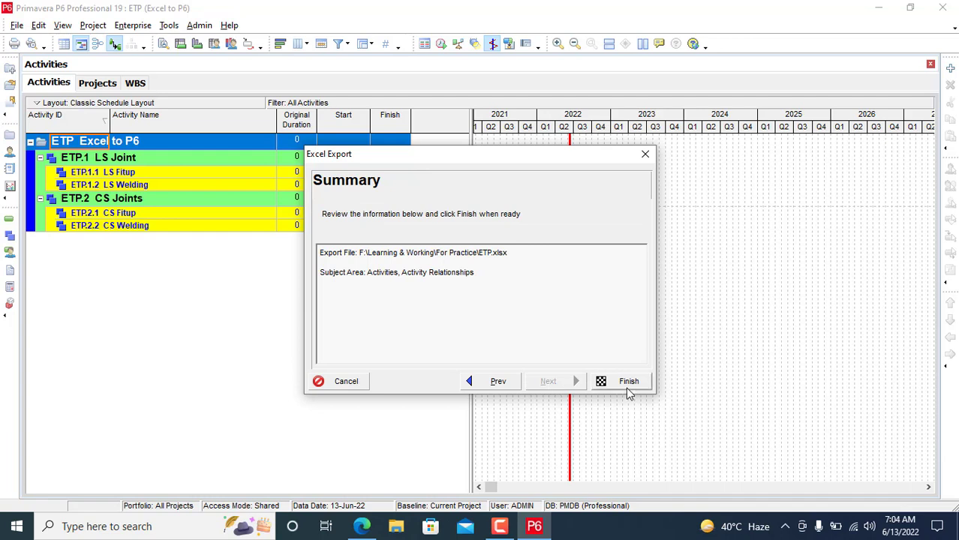
{"action": "left_click", "coordinate": [495, 383]}
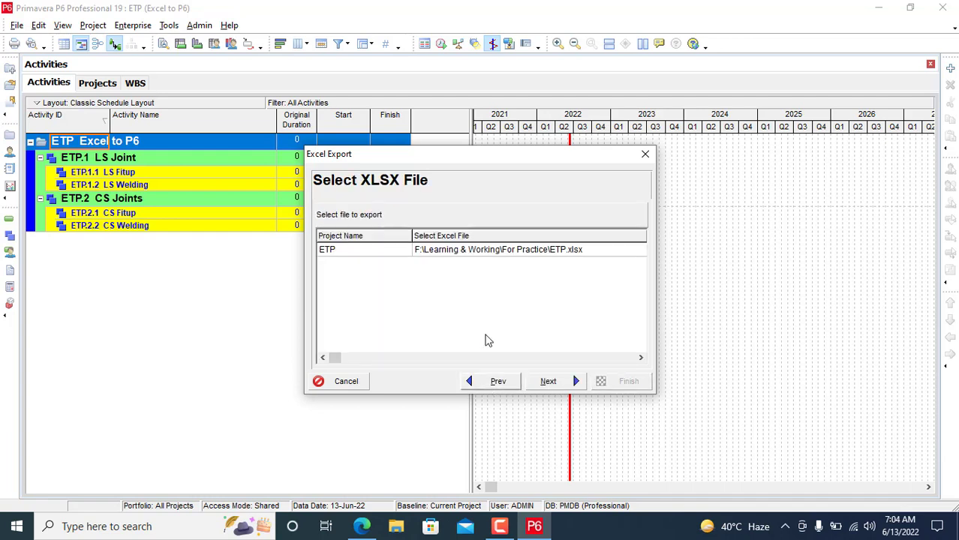
{"action": "left_click", "coordinate": [568, 257]}
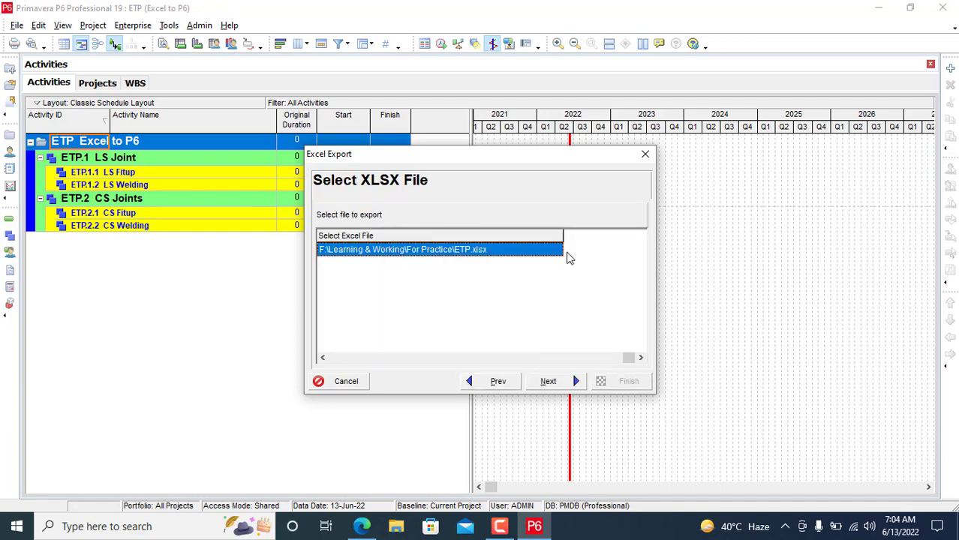
{"action": "left_click", "coordinate": [497, 383]}
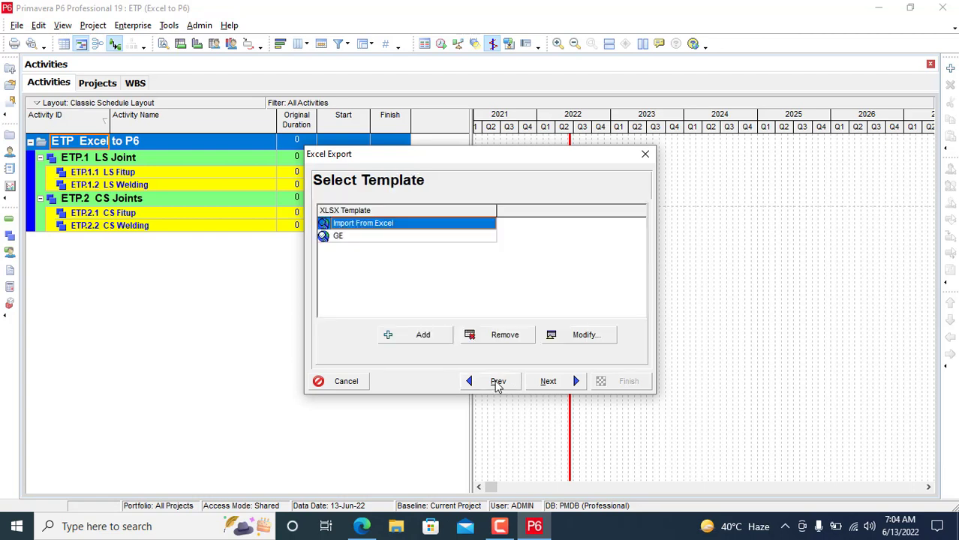
{"action": "left_click", "coordinate": [556, 384]}
{"action": "left_click", "coordinate": [556, 384]}
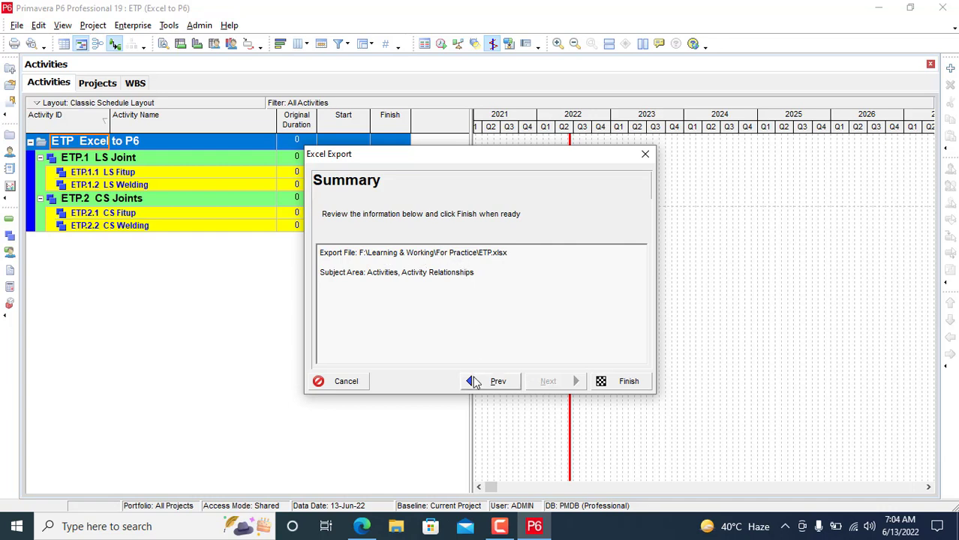
{"action": "left_click", "coordinate": [473, 381]}
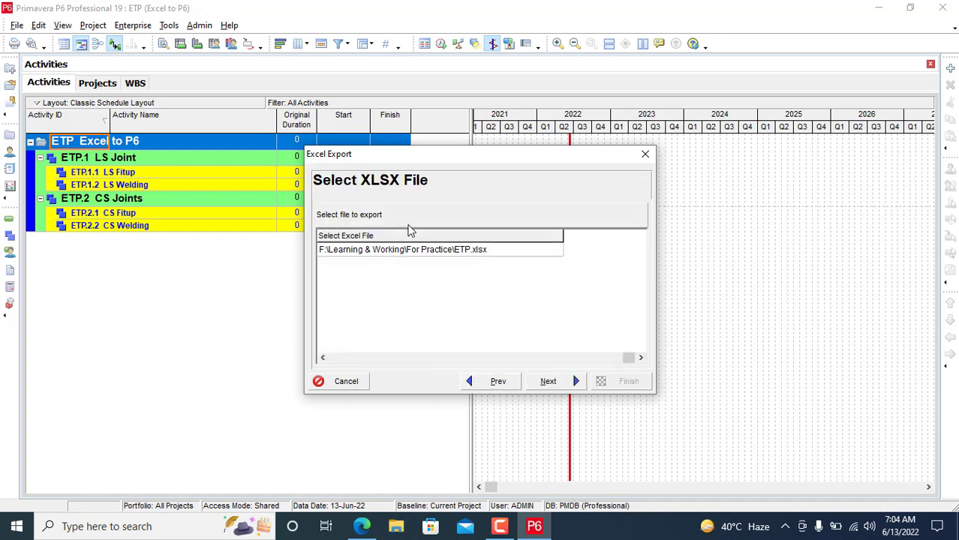
Step: Export to ETP.xlsx chosen via This PC, run the export, and minimize P6
{"action": "double_click", "coordinate": [401, 250]}
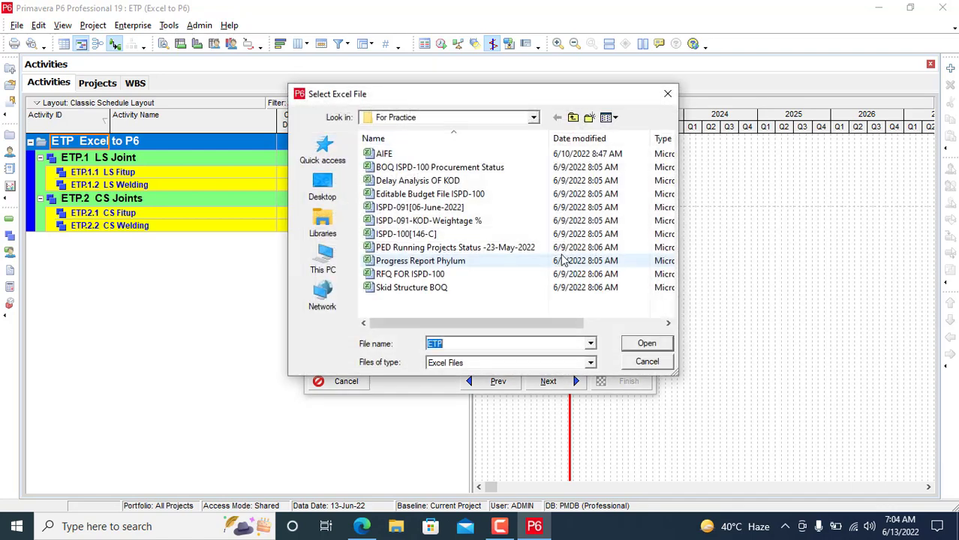
{"action": "left_click", "coordinate": [323, 188]}
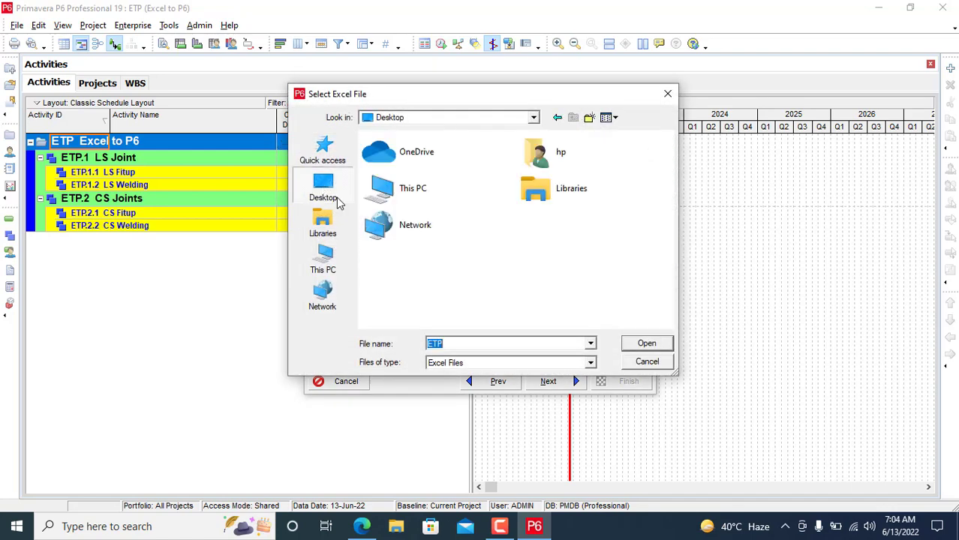
{"action": "left_click", "coordinate": [637, 350]}
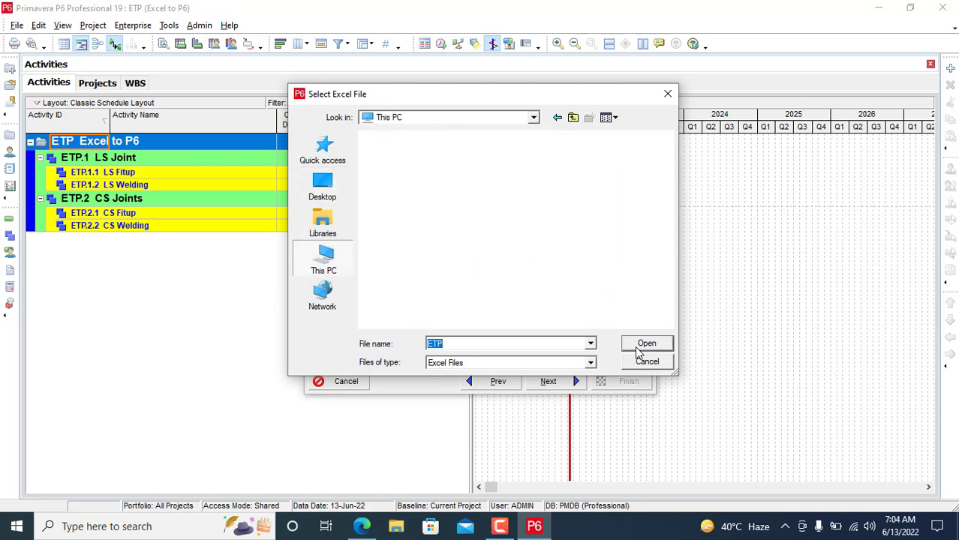
{"action": "left_click", "coordinate": [637, 349]}
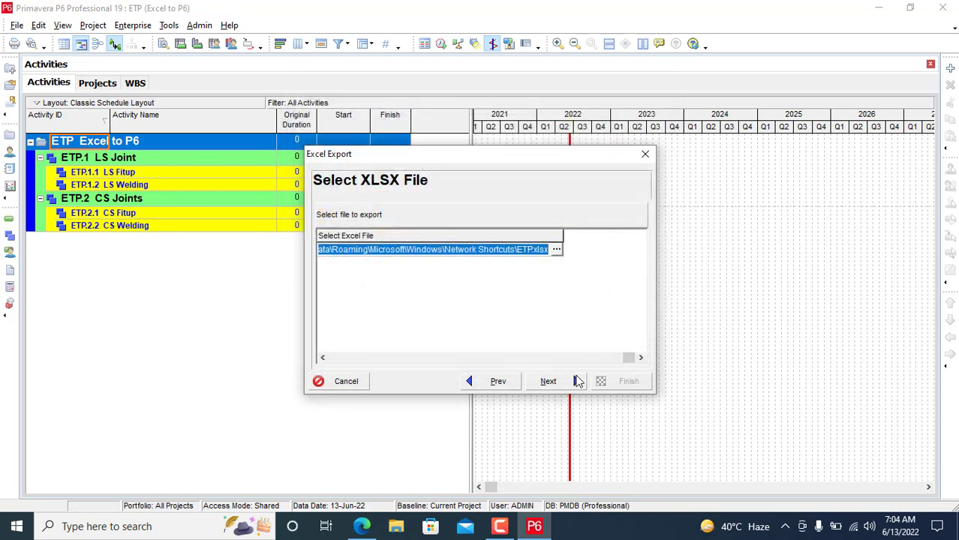
{"action": "left_click", "coordinate": [550, 382]}
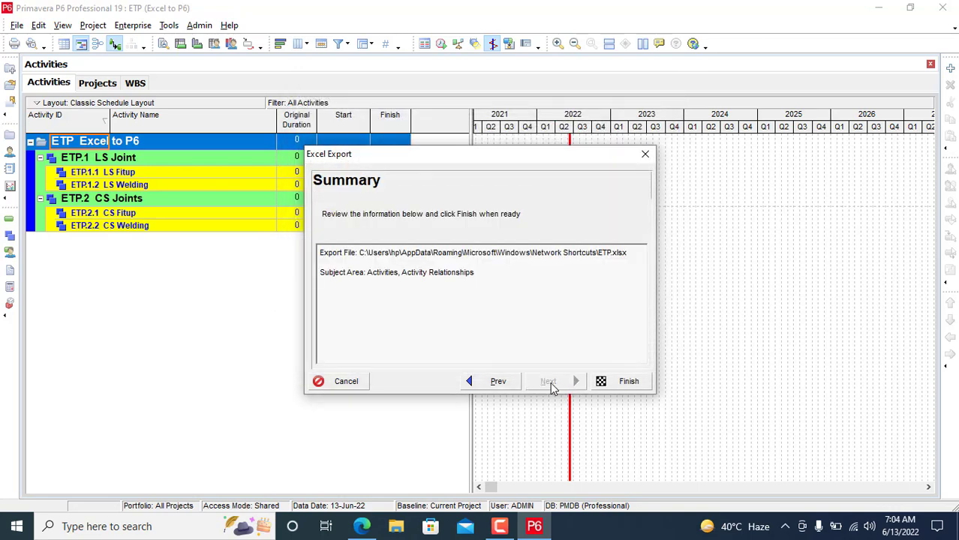
{"action": "left_click", "coordinate": [613, 381]}
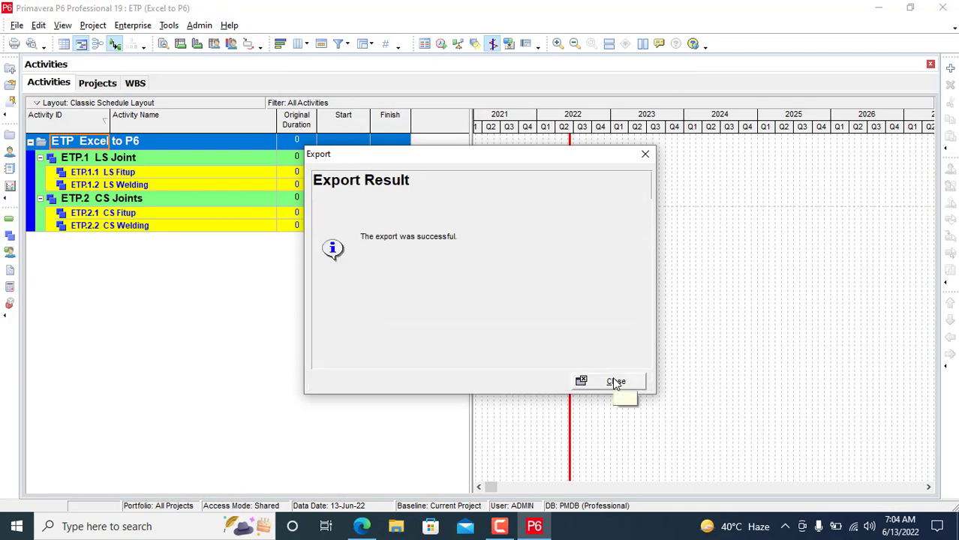
{"action": "left_click", "coordinate": [613, 379]}
{"action": "left_click", "coordinate": [877, 6]}
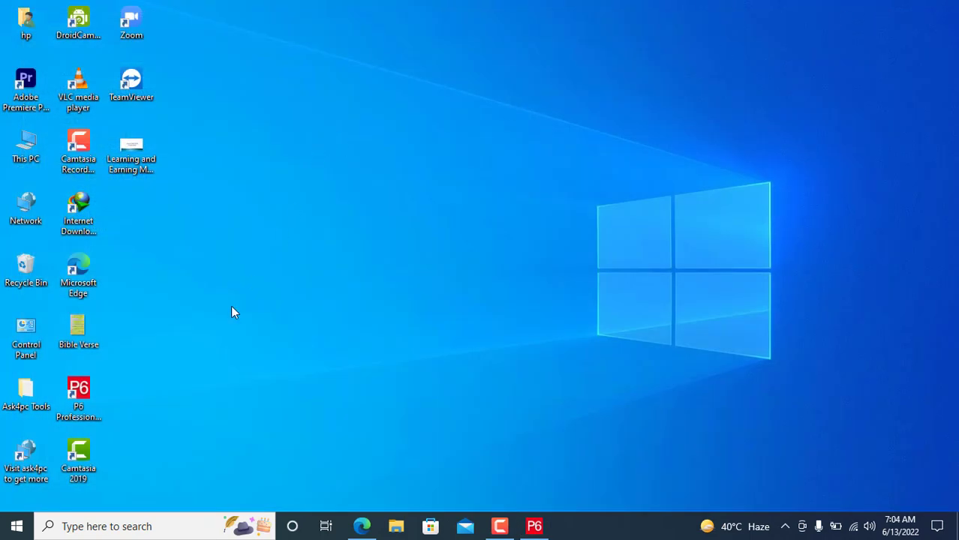
Step: Refresh the desktop twice and open This PC in File Explorer
{"action": "right_click", "coordinate": [412, 224]}
{"action": "left_click", "coordinate": [459, 266]}
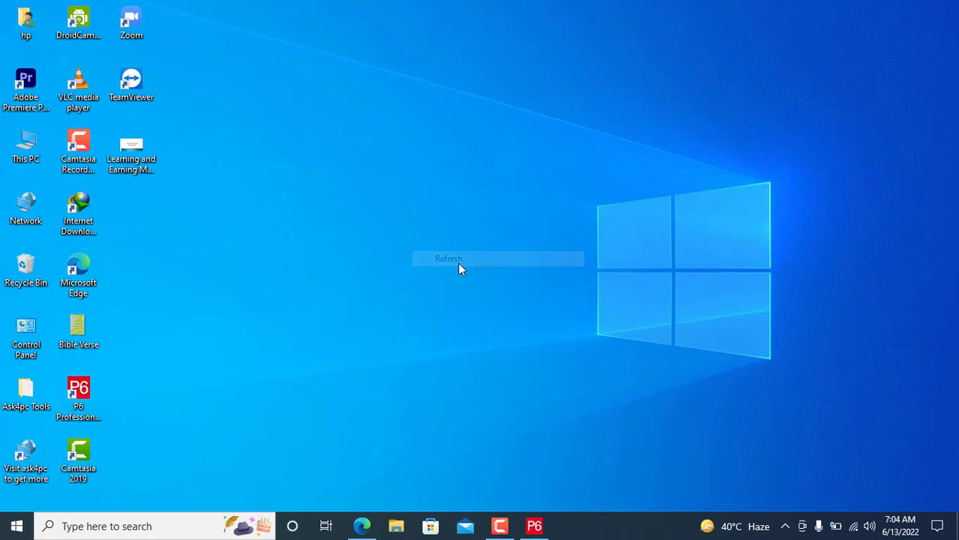
{"action": "right_click", "coordinate": [458, 263]}
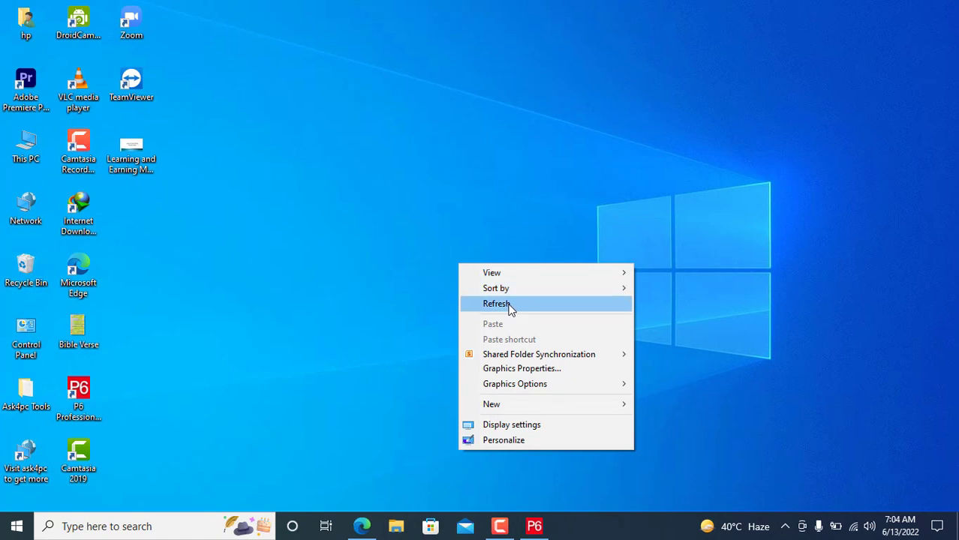
{"action": "left_click", "coordinate": [508, 304]}
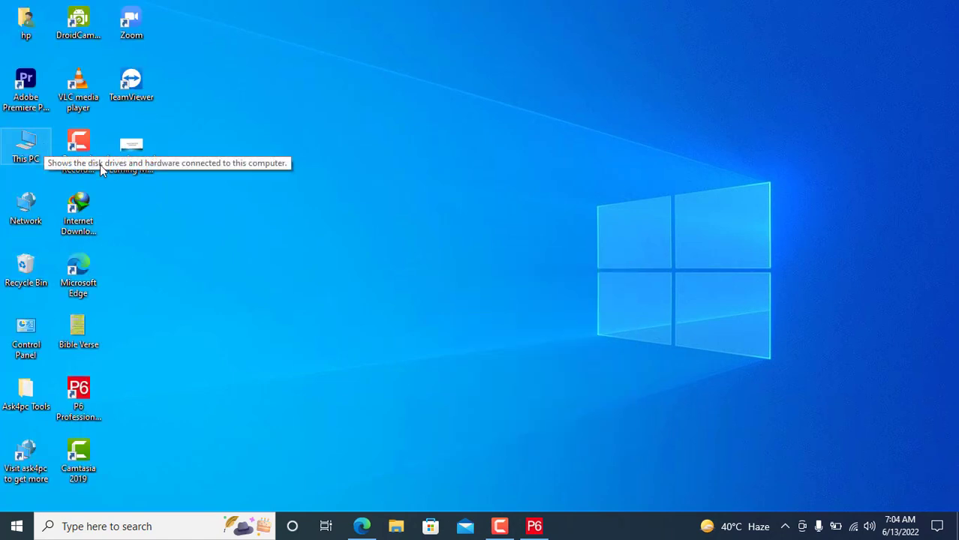
{"action": "double_click", "coordinate": [26, 150]}
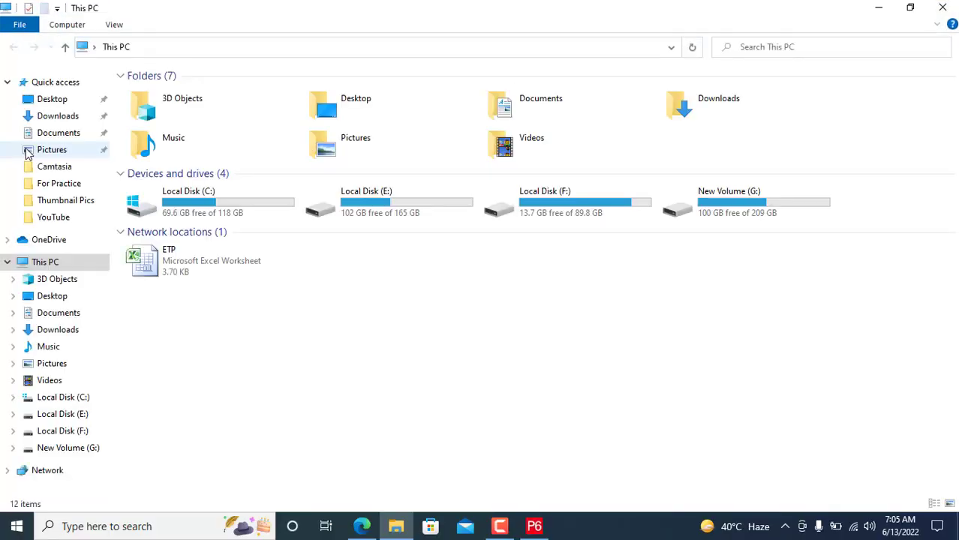
Step: Browse the Desktop, Downloads, Documents, Pictures, OneDrive and other folders, then return to This PC
{"action": "left_click", "coordinate": [58, 103]}
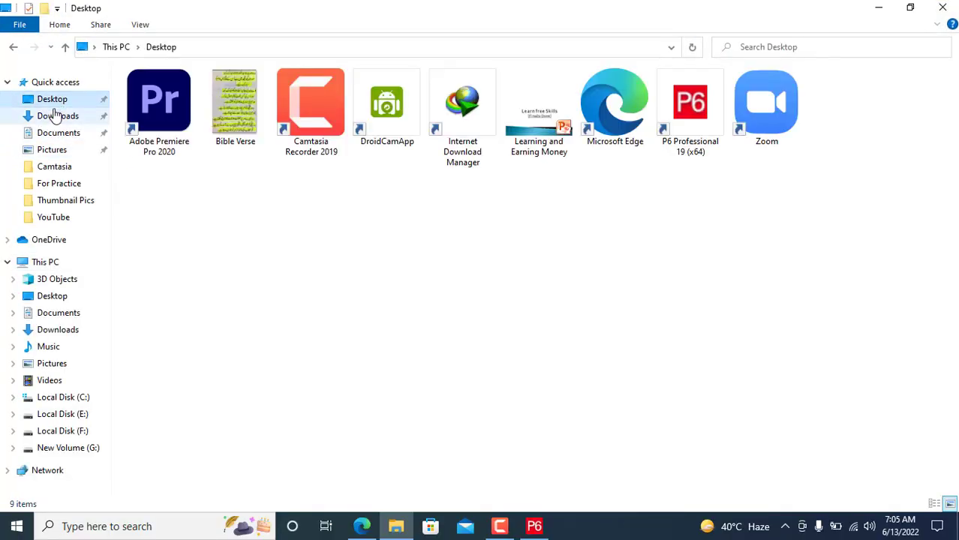
{"action": "left_click", "coordinate": [58, 118]}
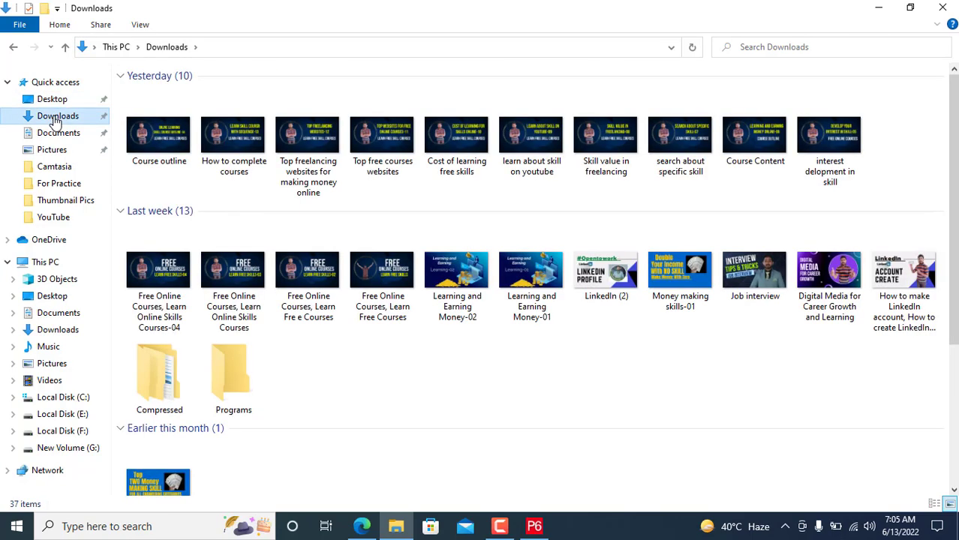
{"action": "left_click", "coordinate": [60, 99]}
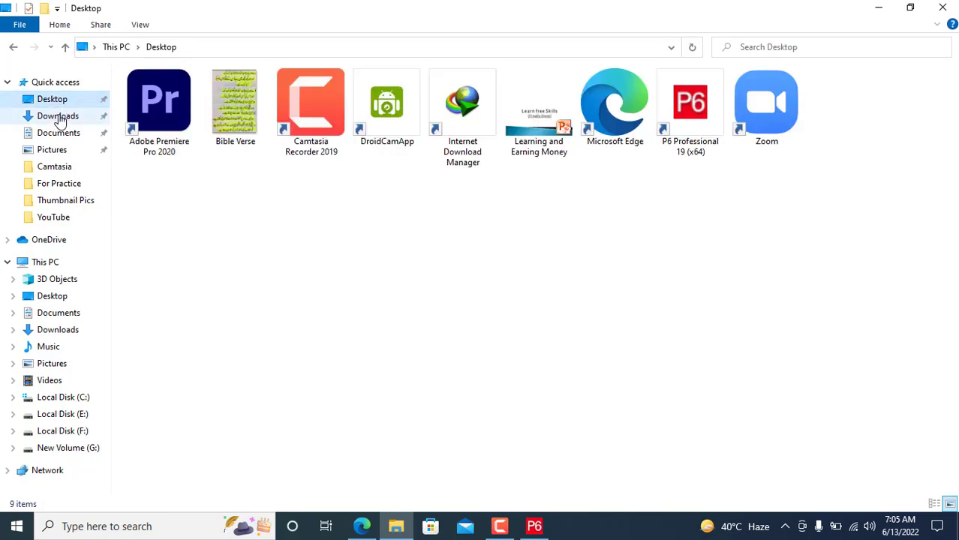
{"action": "left_click", "coordinate": [59, 118]}
{"action": "left_click", "coordinate": [58, 134]}
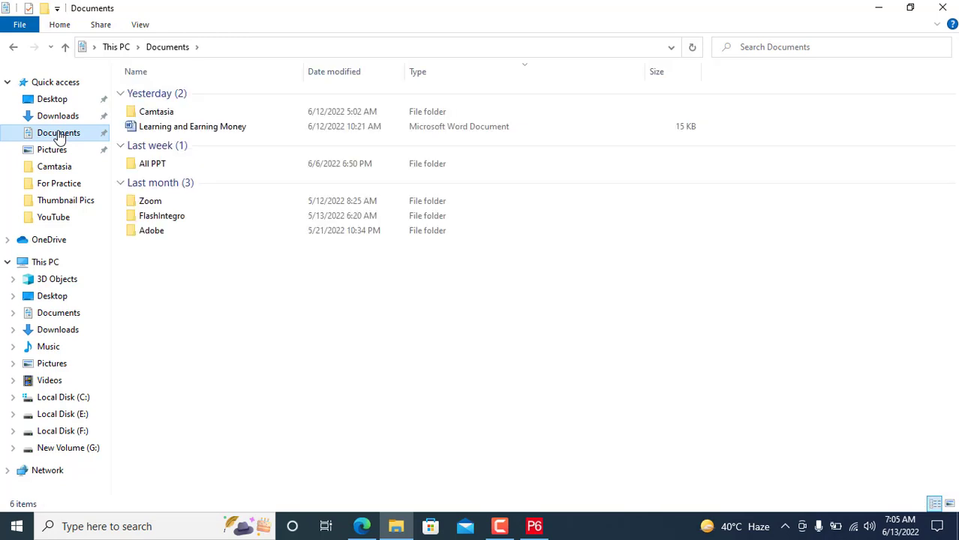
{"action": "left_click", "coordinate": [58, 154]}
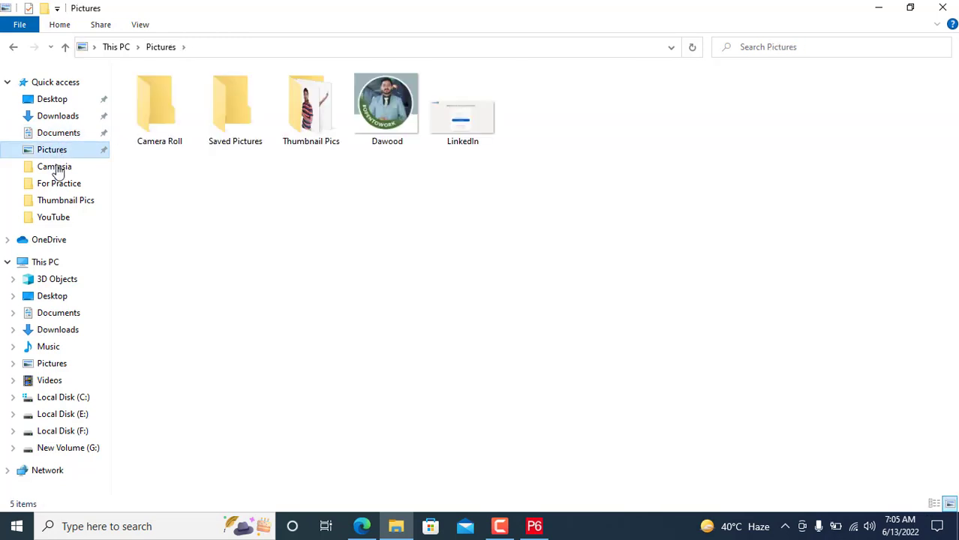
{"action": "left_click", "coordinate": [57, 168]}
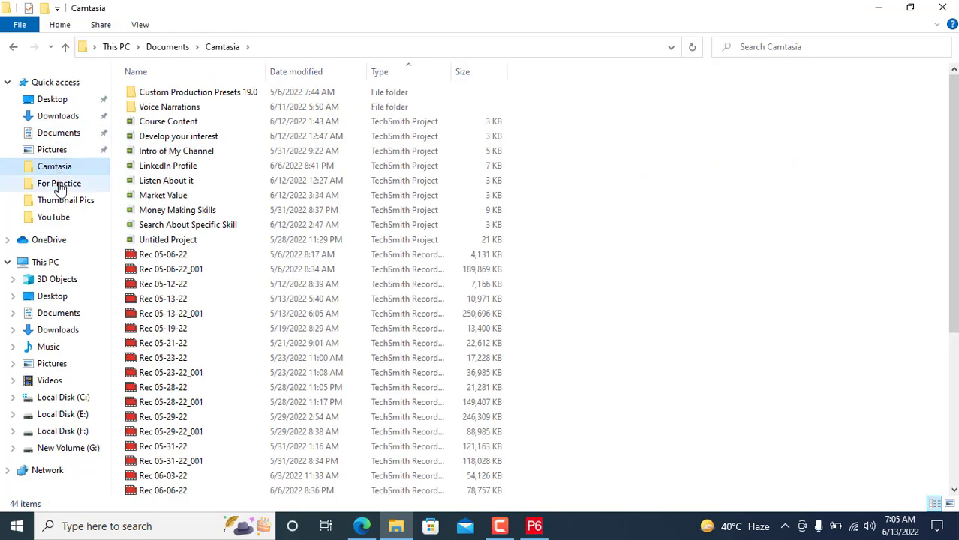
{"action": "left_click", "coordinate": [61, 188]}
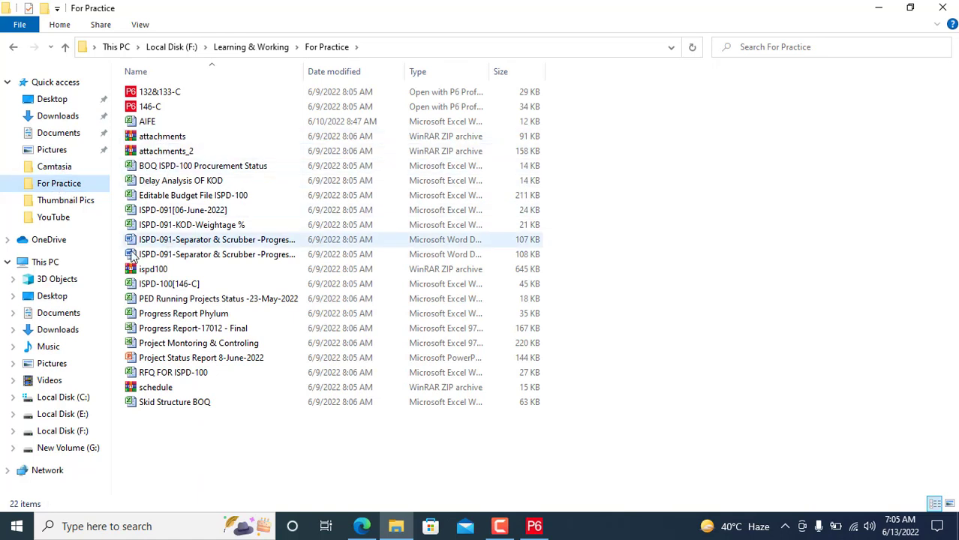
{"action": "left_click", "coordinate": [59, 204]}
{"action": "left_click", "coordinate": [57, 225]}
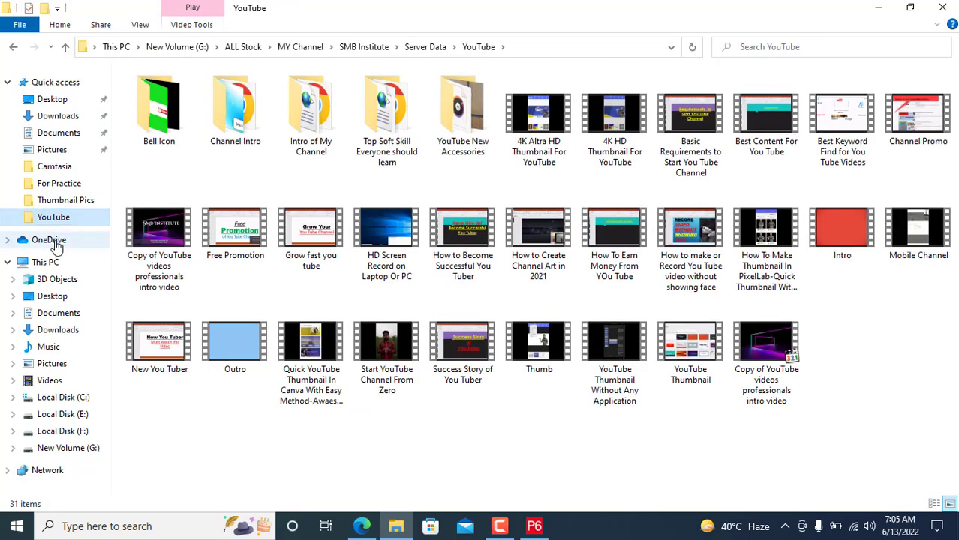
{"action": "left_click", "coordinate": [56, 241]}
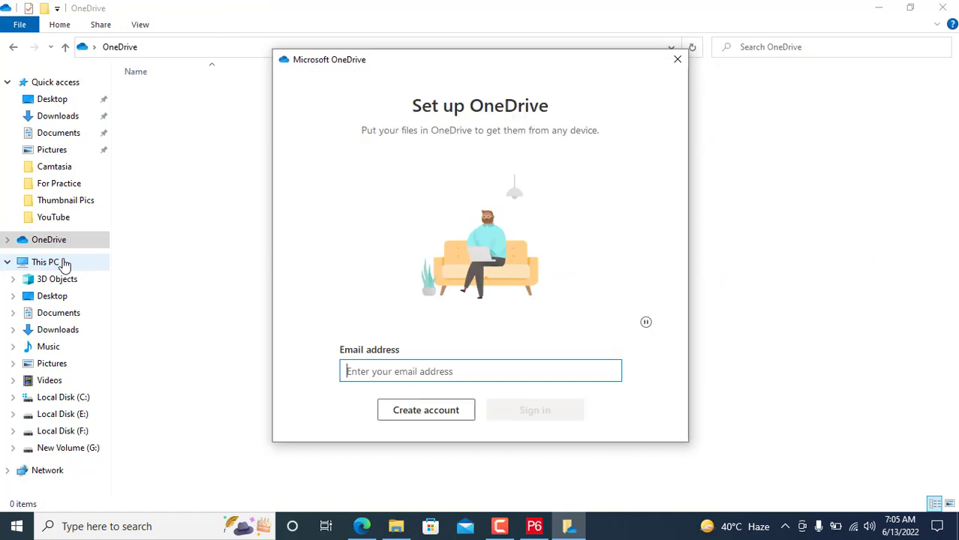
{"action": "left_click", "coordinate": [677, 63]}
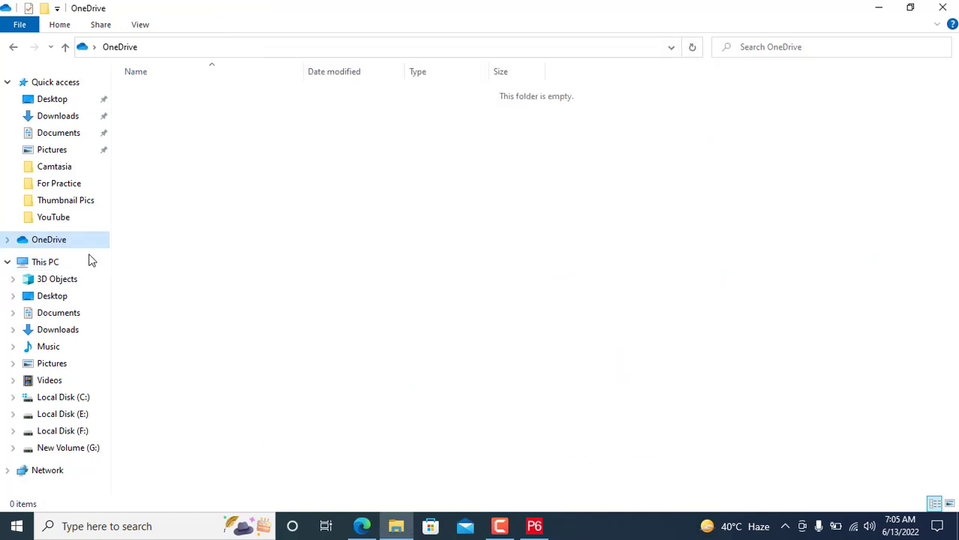
{"action": "left_click", "coordinate": [66, 266]}
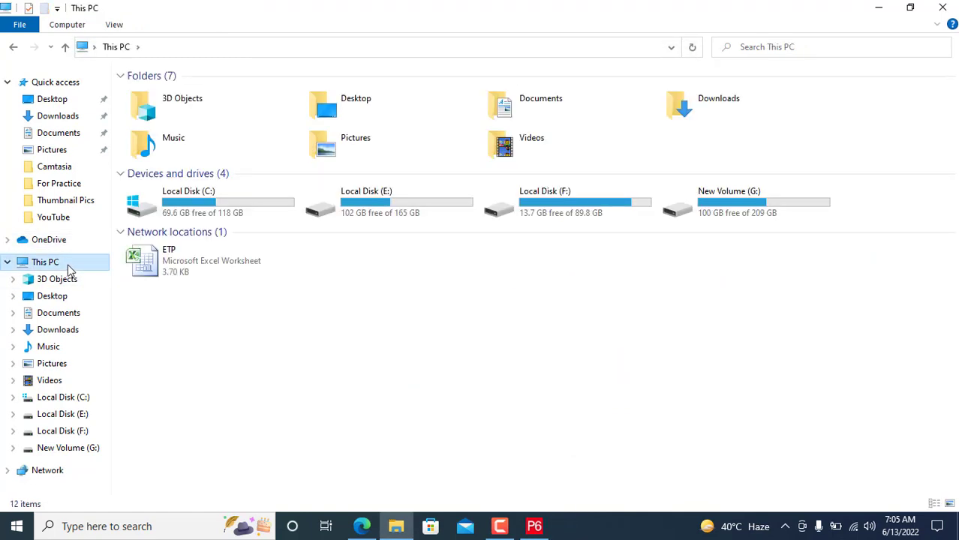
Step: Copy the ETP Excel worksheet, then restore the This PC window from the taskbar
{"action": "left_click", "coordinate": [189, 269]}
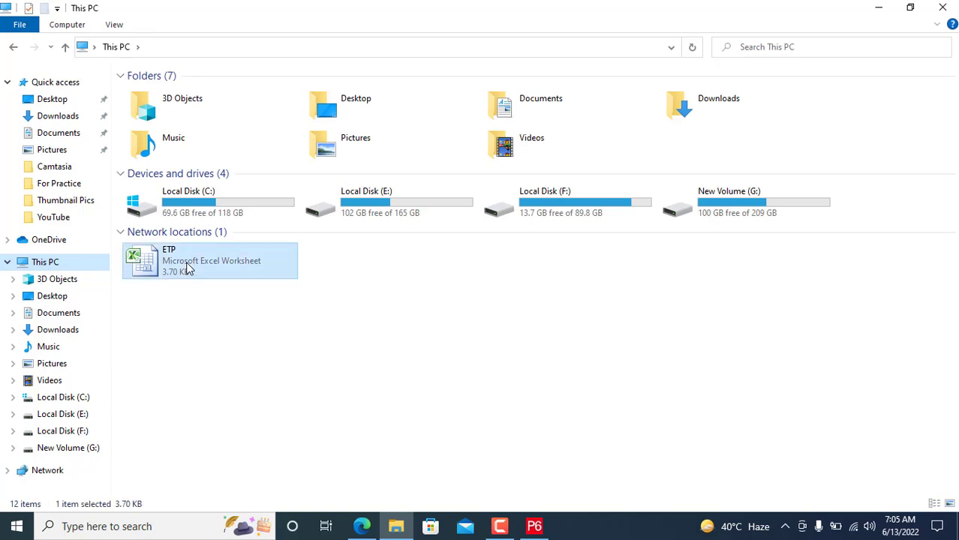
{"action": "right_click", "coordinate": [188, 269]}
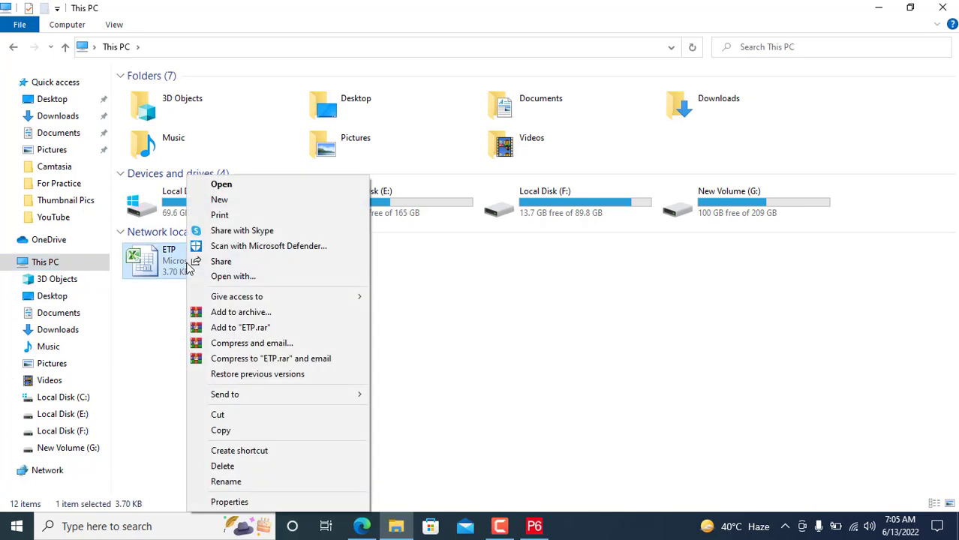
{"action": "left_click", "coordinate": [219, 433]}
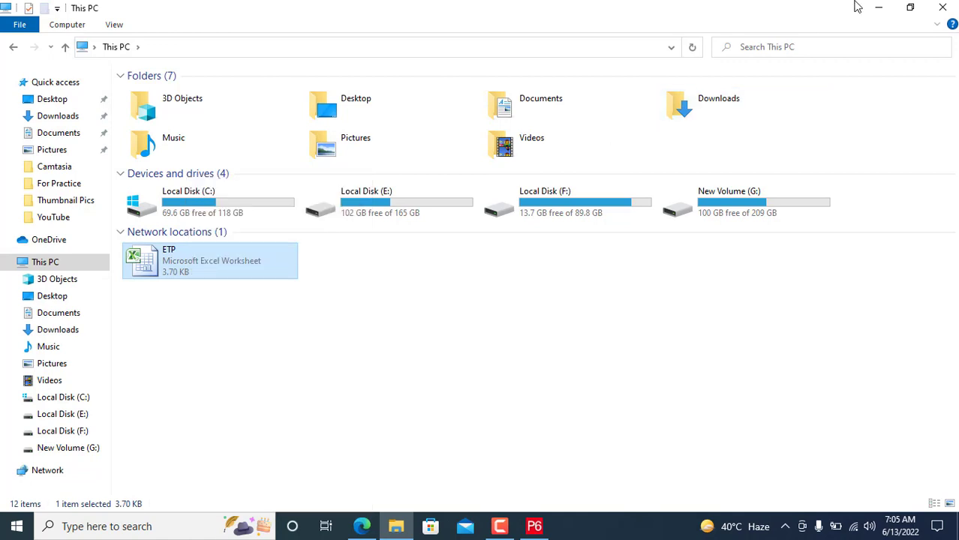
{"action": "left_click", "coordinate": [879, 7]}
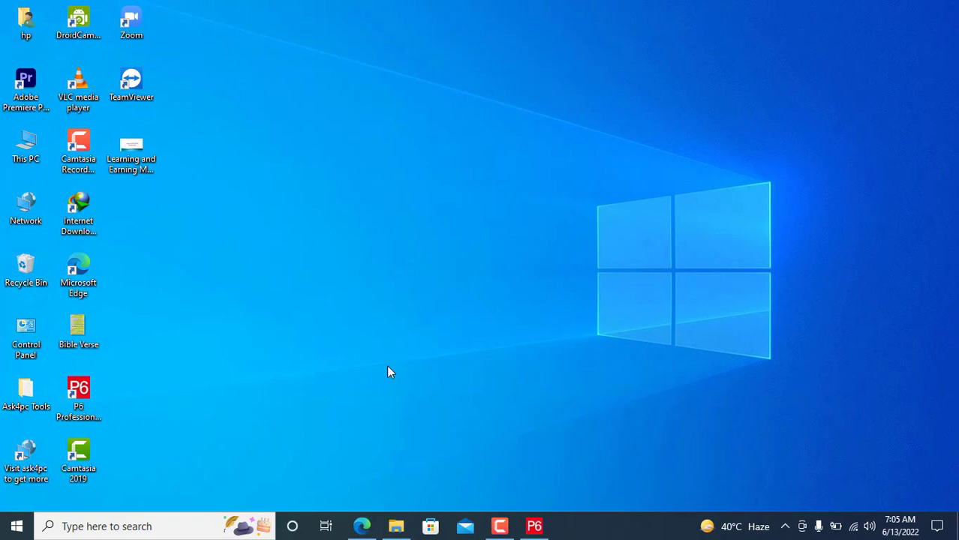
{"action": "left_click", "coordinate": [362, 526]}
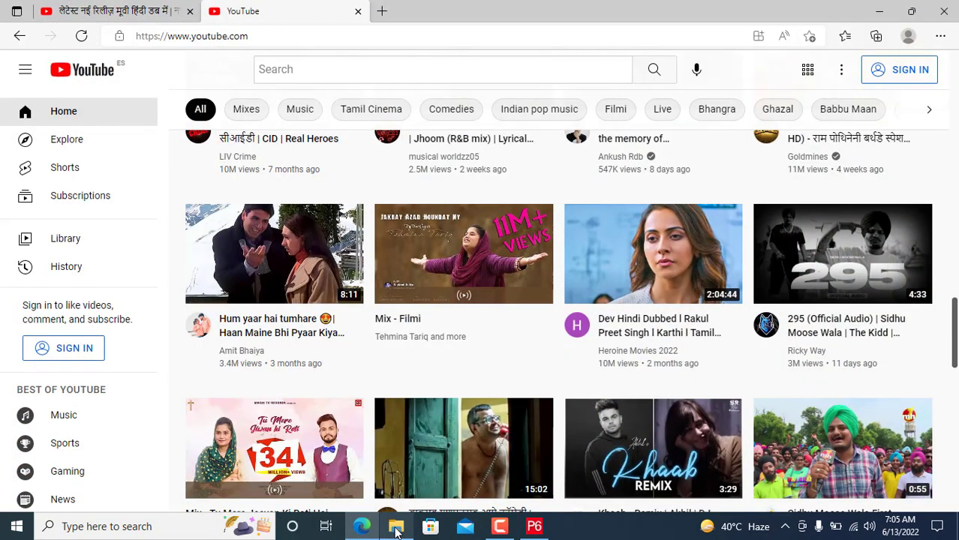
{"action": "mouse_move", "coordinate": [396, 532]}
{"action": "left_click", "coordinate": [397, 452]}
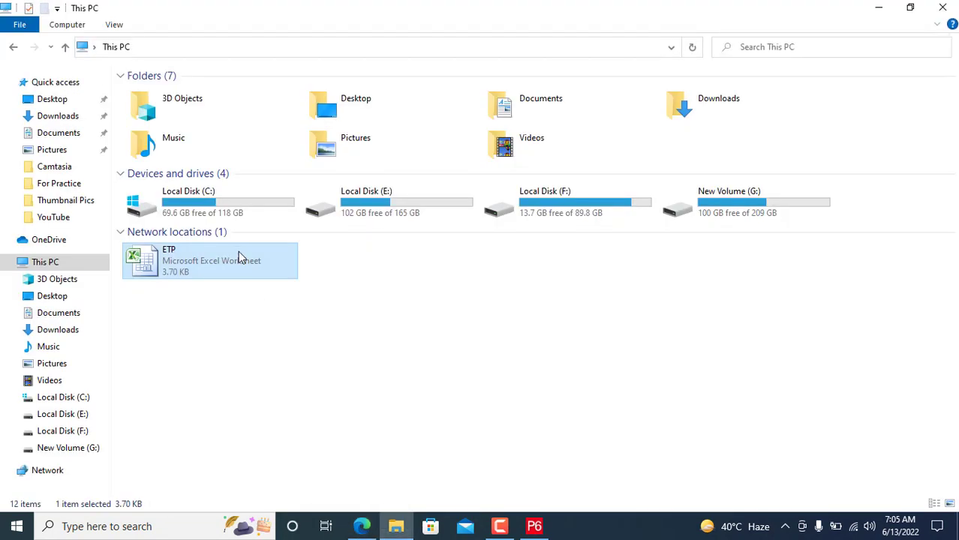
Step: Open the ETP workbook and autofit columns A and B
{"action": "double_click", "coordinate": [233, 270]}
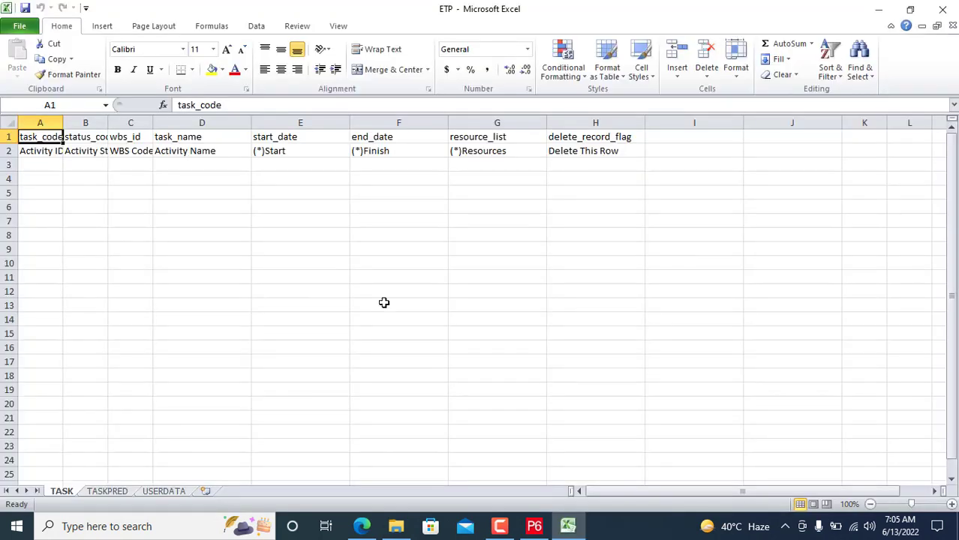
{"action": "double_click", "coordinate": [62, 123]}
{"action": "double_click", "coordinate": [112, 124]}
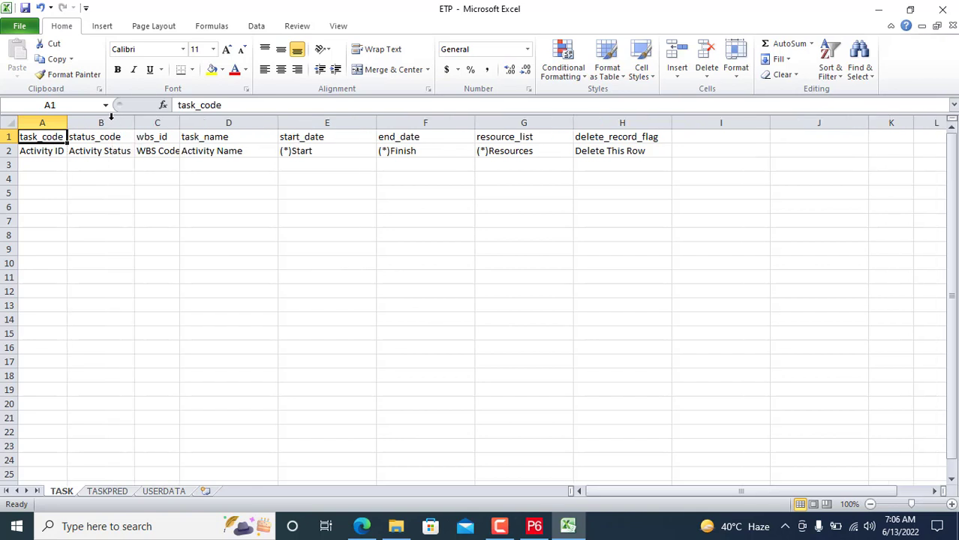
Step: Enter ETP 1024 in A3 and fill the series down to ETP 1041 in A20
{"action": "left_click", "coordinate": [58, 165]}
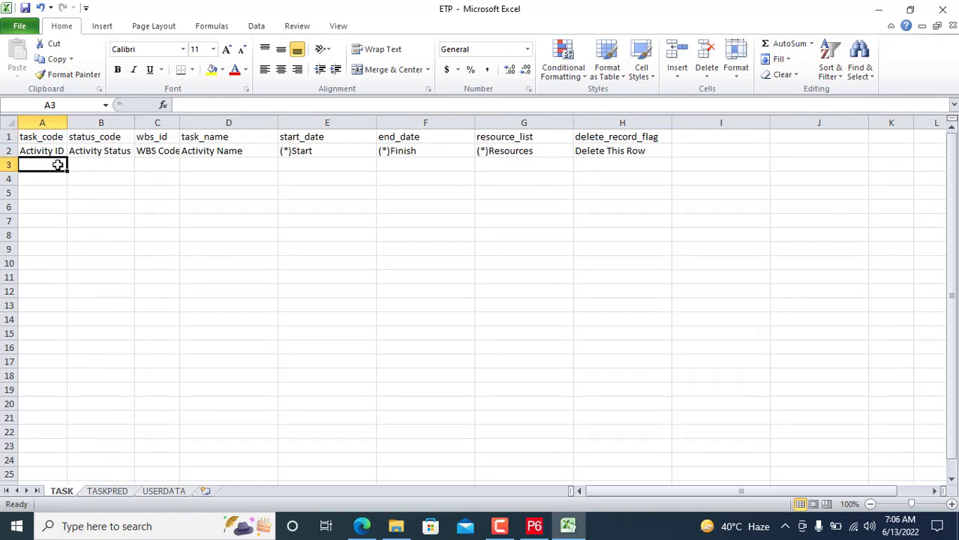
{"action": "type", "text": "10"}
{"action": "key", "text": "BackSpace"}
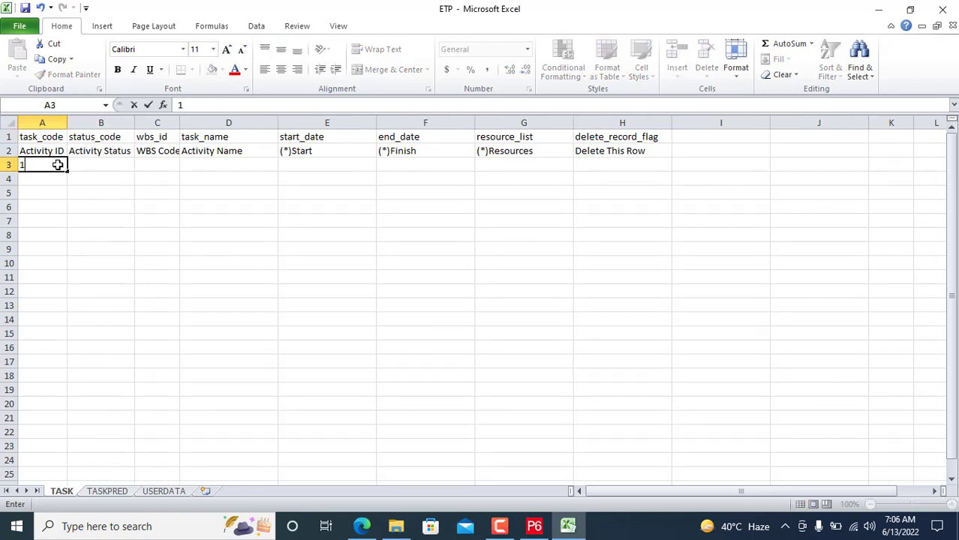
{"action": "key", "text": "BackSpace"}
{"action": "type", "text": "ETP 1024"}
{"action": "key", "text": "Return"}
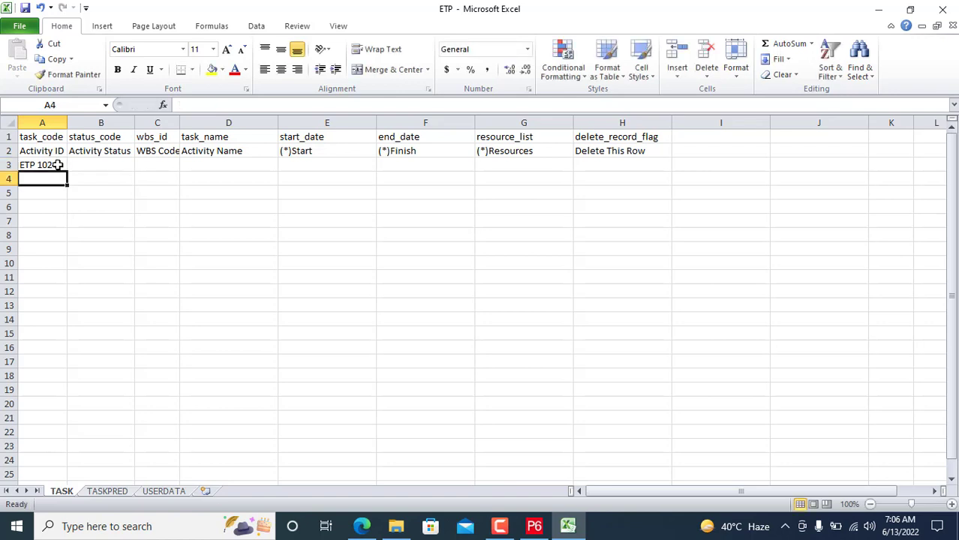
{"action": "left_click", "coordinate": [58, 165]}
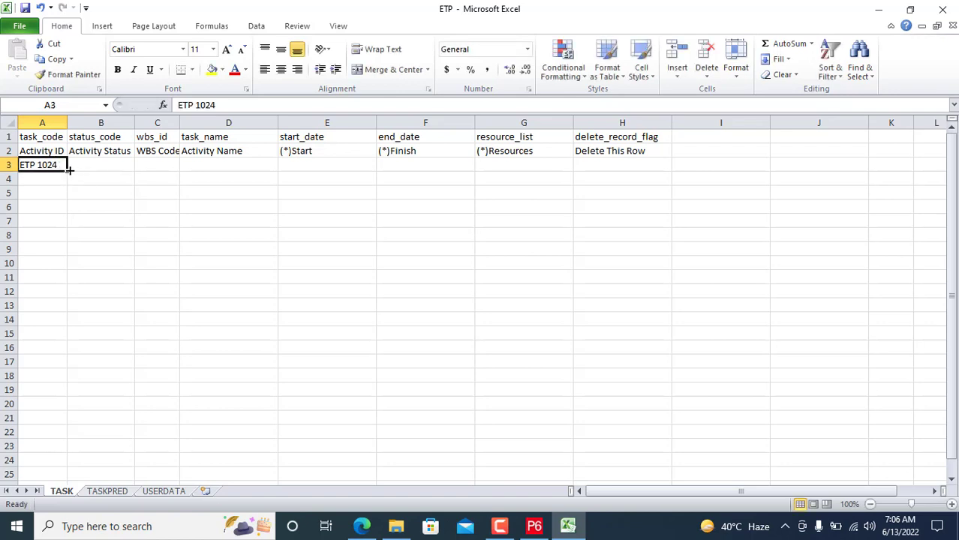
{"action": "left_click_drag", "start_coordinate": [68, 169], "coordinate": [55, 411]}
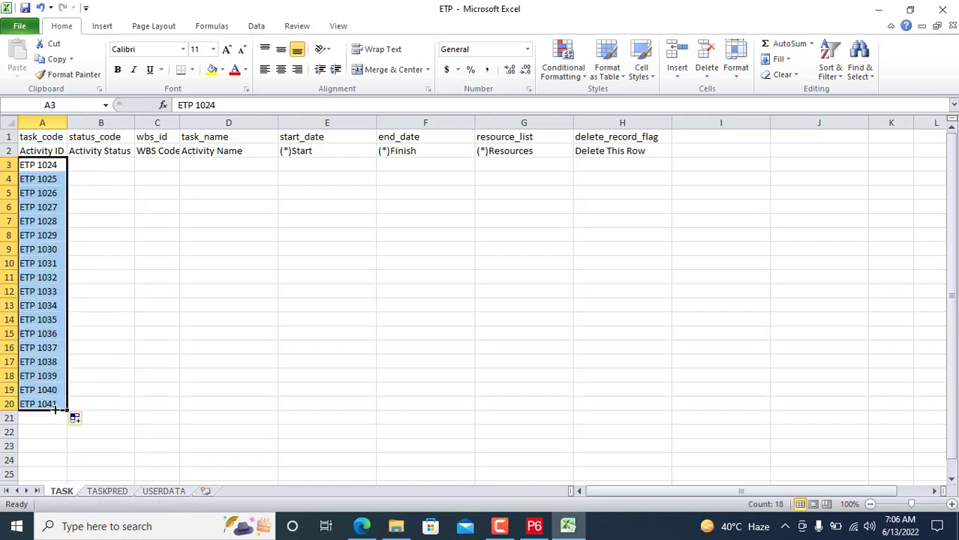
{"action": "left_click", "coordinate": [117, 391]}
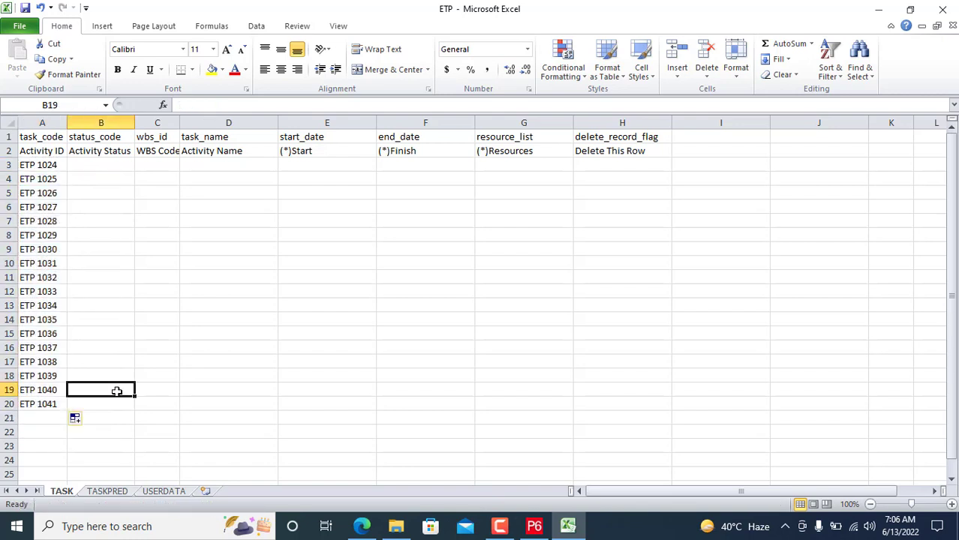
{"action": "left_click", "coordinate": [256, 169]}
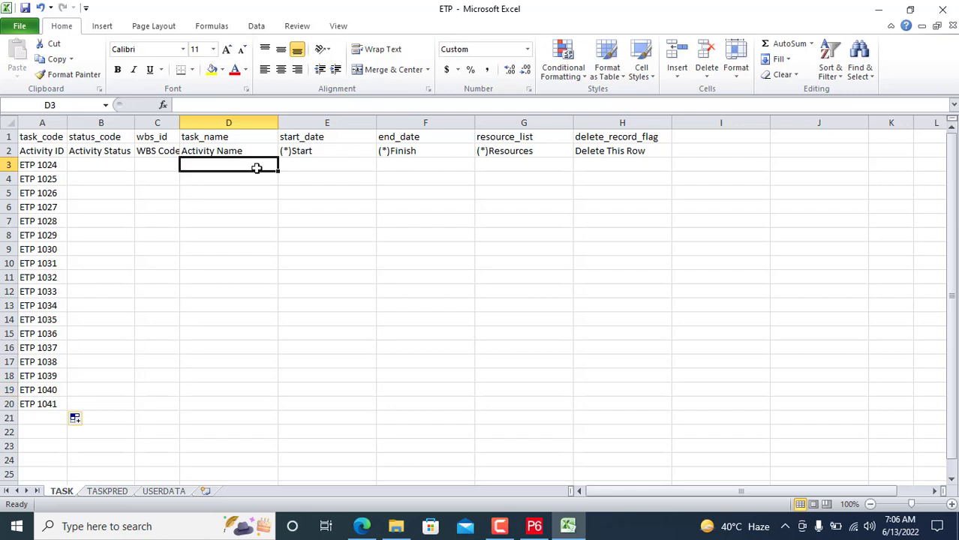
Step: Enter the activity name LS-01 Fitup in cell D3
{"action": "type", "text": "Co"}
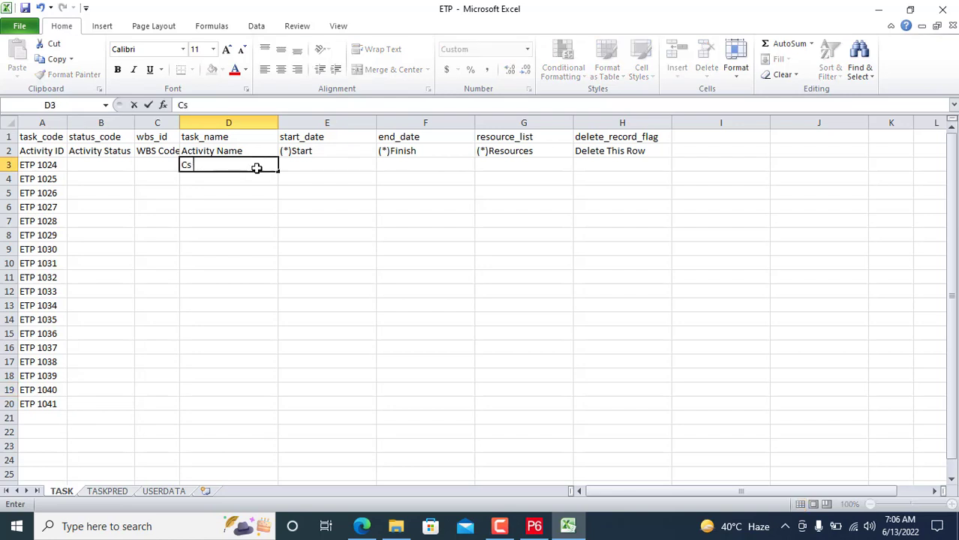
{"action": "key", "text": "BackSpace"}
{"action": "type", "text": "C"}
{"action": "key", "text": "BackSpace"}
{"action": "key", "text": "BackSpace"}
{"action": "type", "text": "LS"}
{"action": "key", "text": "BackSpace"}
{"action": "type", "text": "S-01"}
{"action": "type", "text": "Fit"}
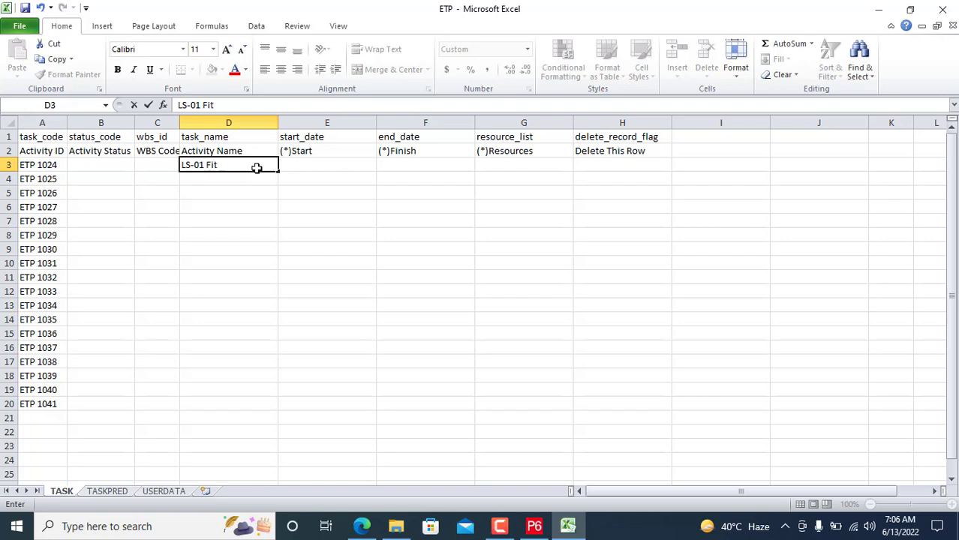
{"action": "type", "text": "up"}
{"action": "left_click", "coordinate": [225, 192]}
{"action": "double_click", "coordinate": [251, 166]}
{"action": "key", "text": "Return"}
Step: Copy LS-01 Fitup down to D6 and change D4 to LS-02 Fitup
{"action": "left_click", "coordinate": [272, 162]}
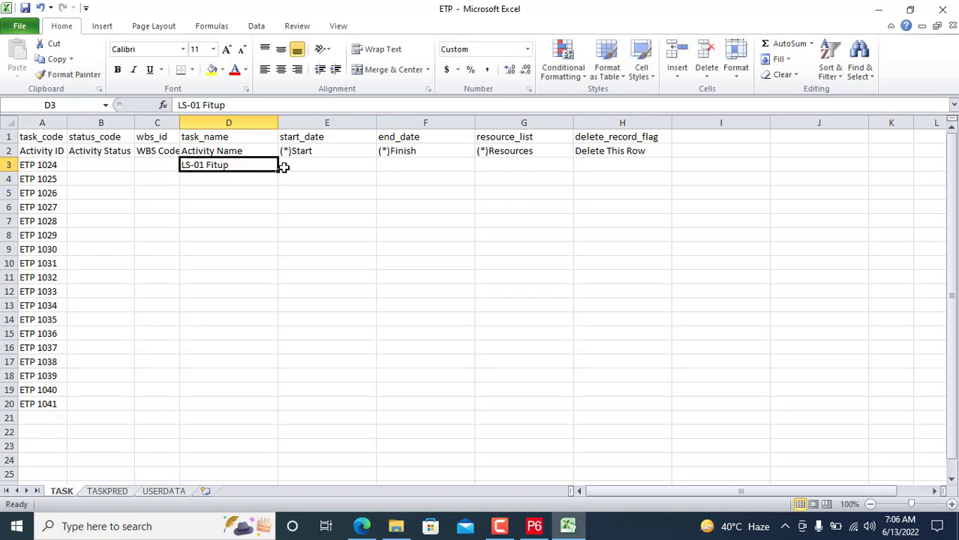
{"action": "left_click_drag", "start_coordinate": [278, 172], "coordinate": [271, 208]}
{"action": "left_click", "coordinate": [221, 193]}
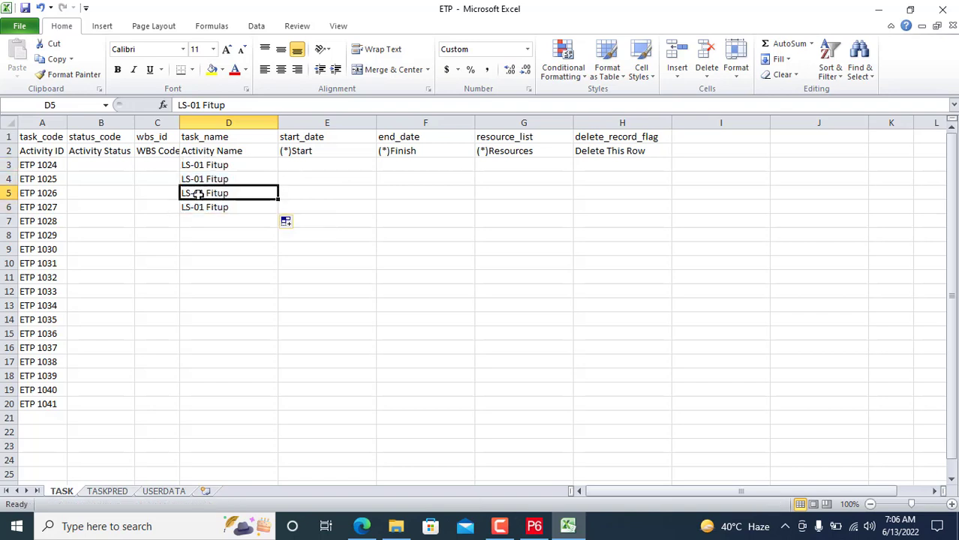
{"action": "double_click", "coordinate": [202, 193]}
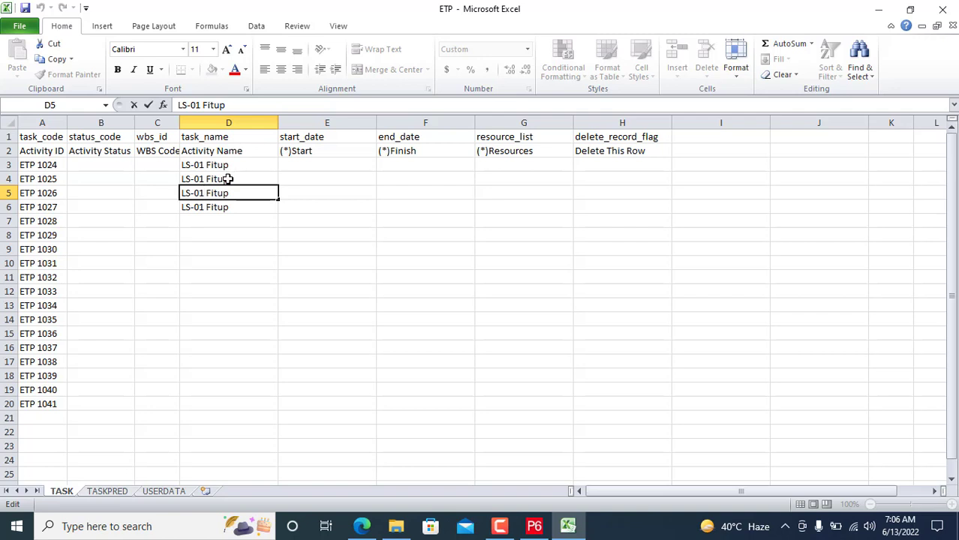
{"action": "left_click", "coordinate": [213, 179]}
{"action": "double_click", "coordinate": [212, 179]}
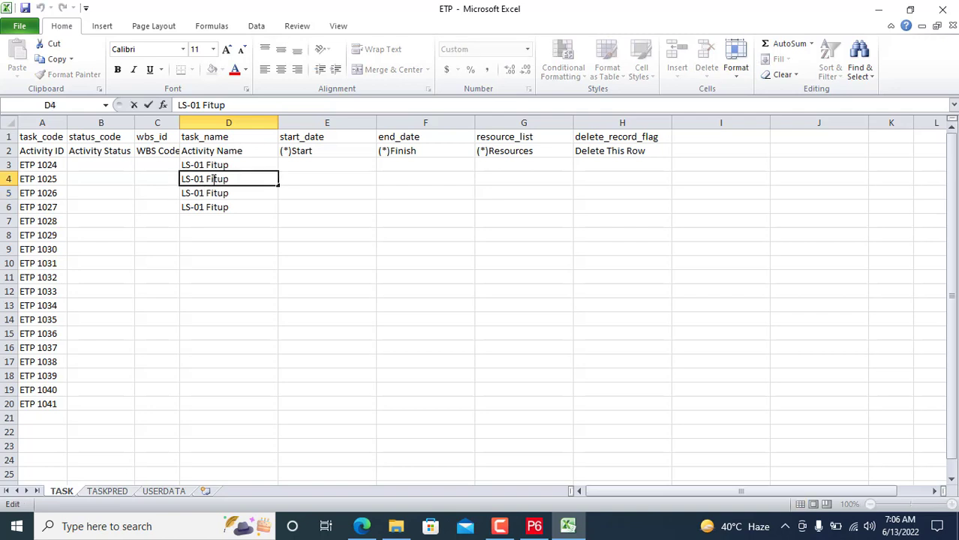
{"action": "key", "text": "Left"}
{"action": "key", "text": "Left"}
{"action": "key", "text": "Left"}
{"action": "key", "text": "BackSpace"}
{"action": "type", "text": "2"}
{"action": "key", "text": "Return"}
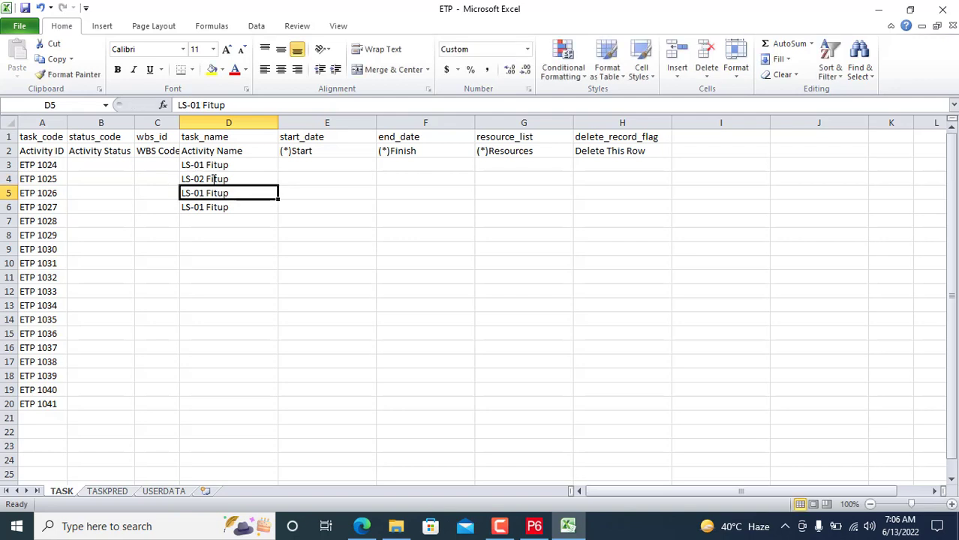
{"action": "type", "text": "2"}
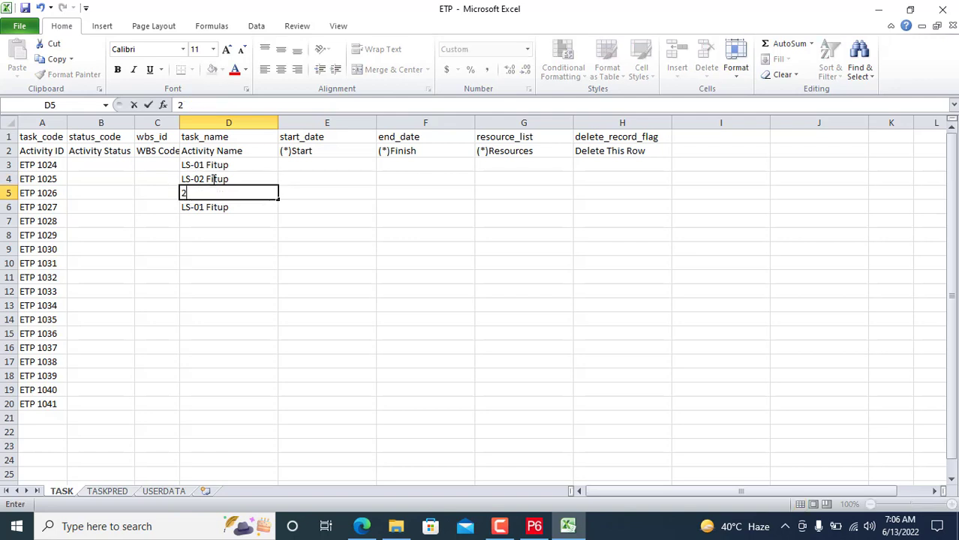
{"action": "key", "text": "Escape"}
{"action": "left_click", "coordinate": [251, 239]}
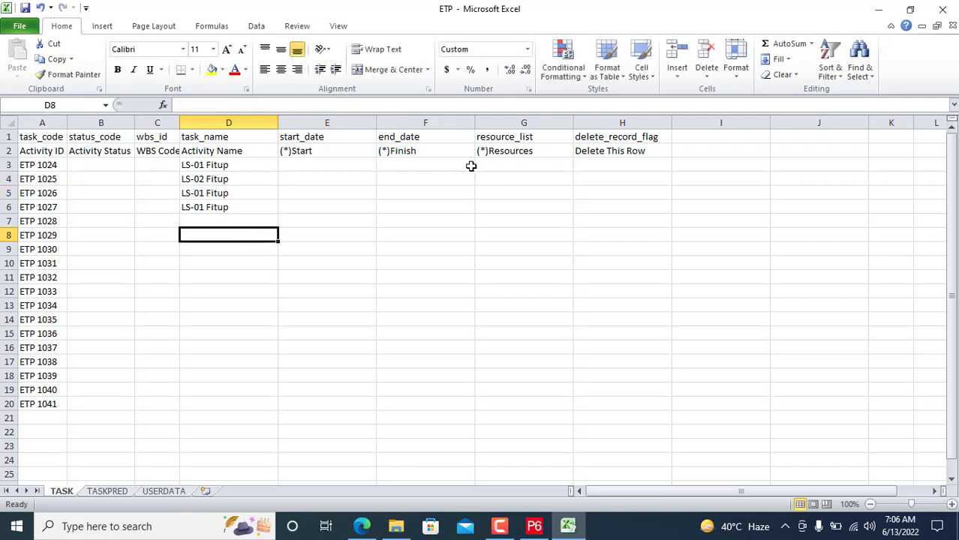
{"action": "left_click", "coordinate": [329, 223]}
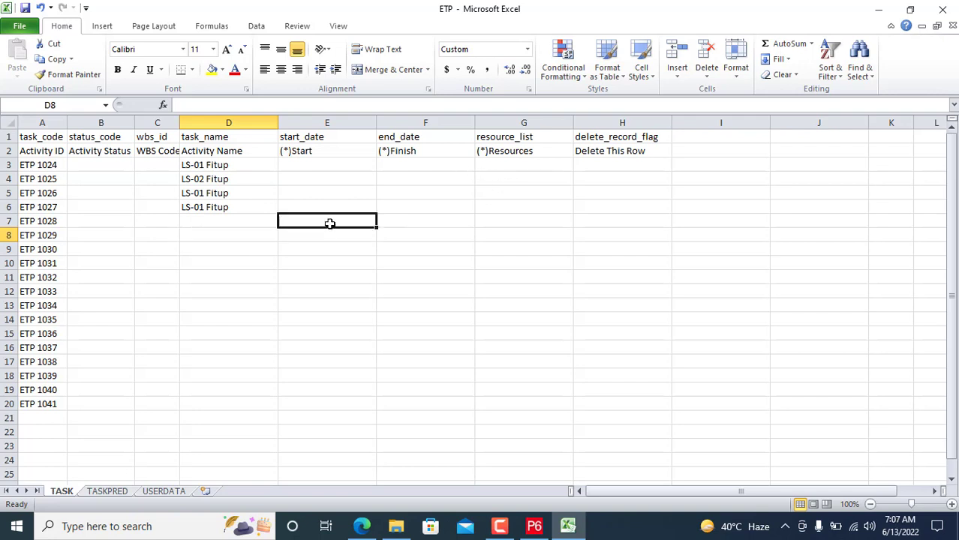
Step: Autofit column C so the WBS Code header fits
{"action": "left_click", "coordinate": [352, 165]}
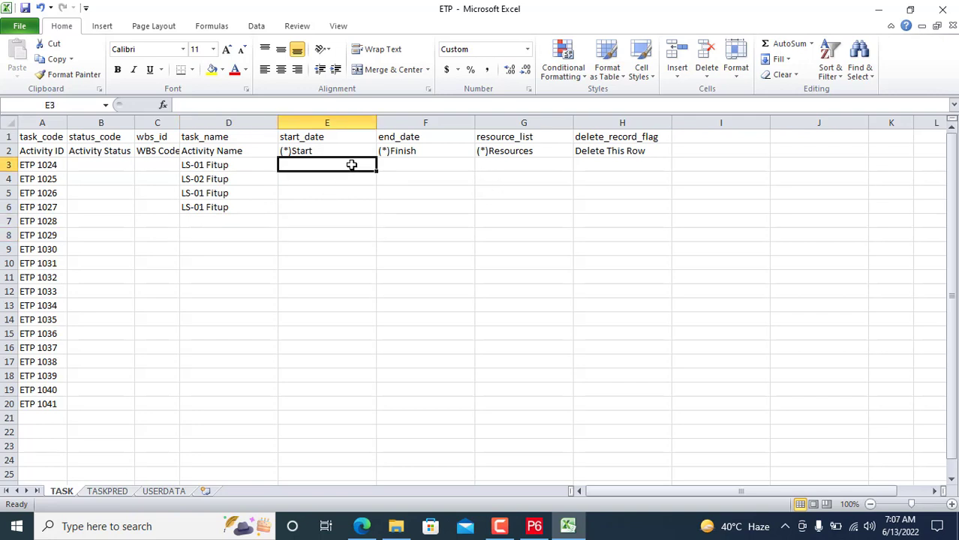
{"action": "left_click", "coordinate": [399, 162]}
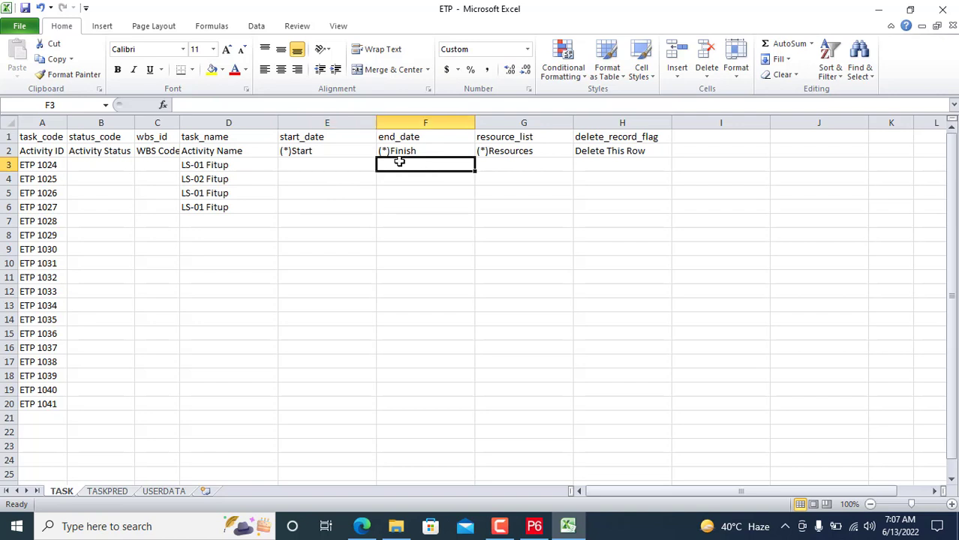
{"action": "double_click", "coordinate": [180, 122]}
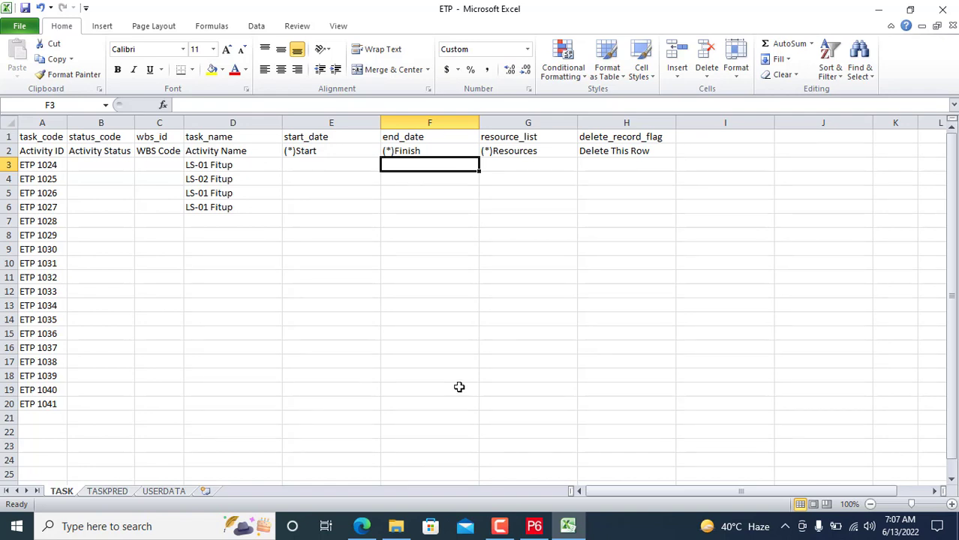
Step: Save the filled-in ETP workbook and close Excel
{"action": "left_click", "coordinate": [20, 29]}
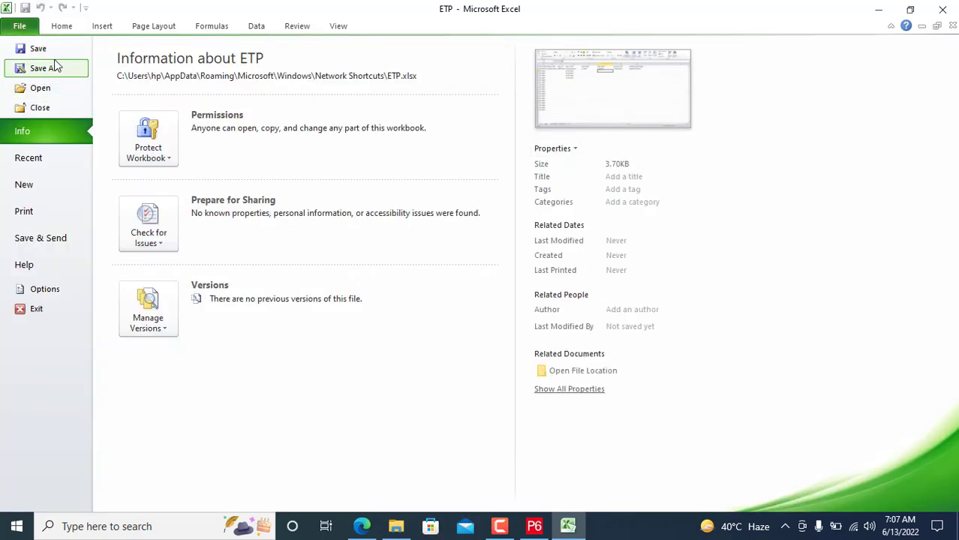
{"action": "left_click", "coordinate": [58, 52]}
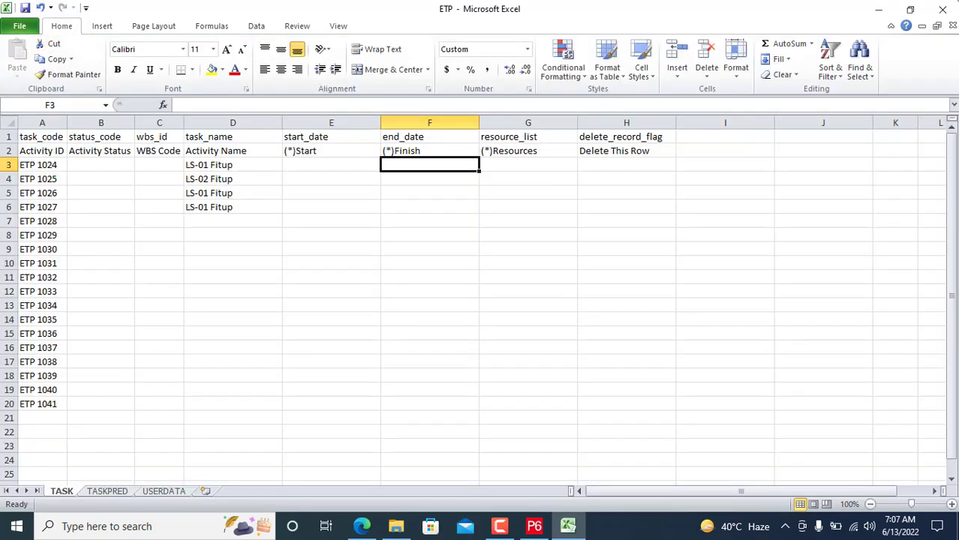
{"action": "left_click", "coordinate": [946, 11]}
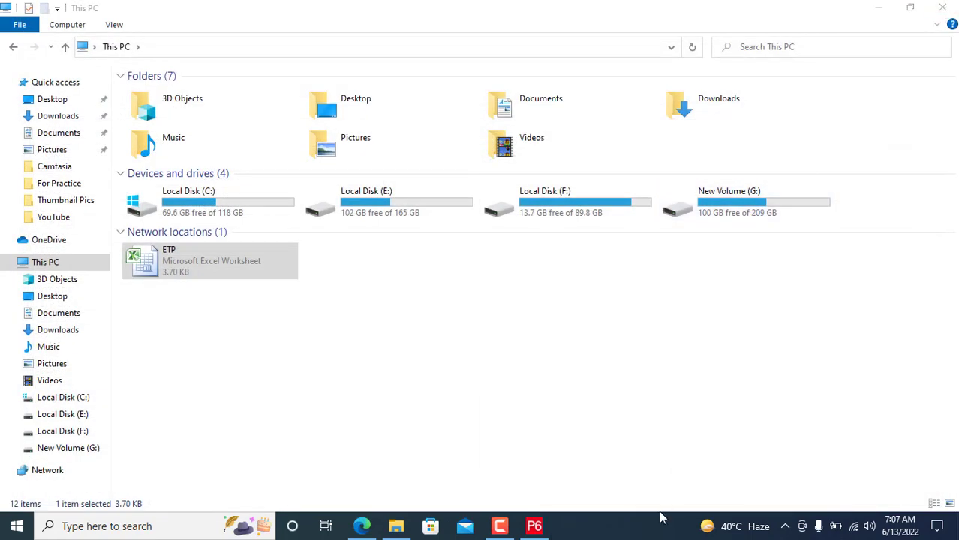
Step: Back in P6, start a Spreadsheet (XLSX) export of the project, then cancel it
{"action": "left_click", "coordinate": [532, 527]}
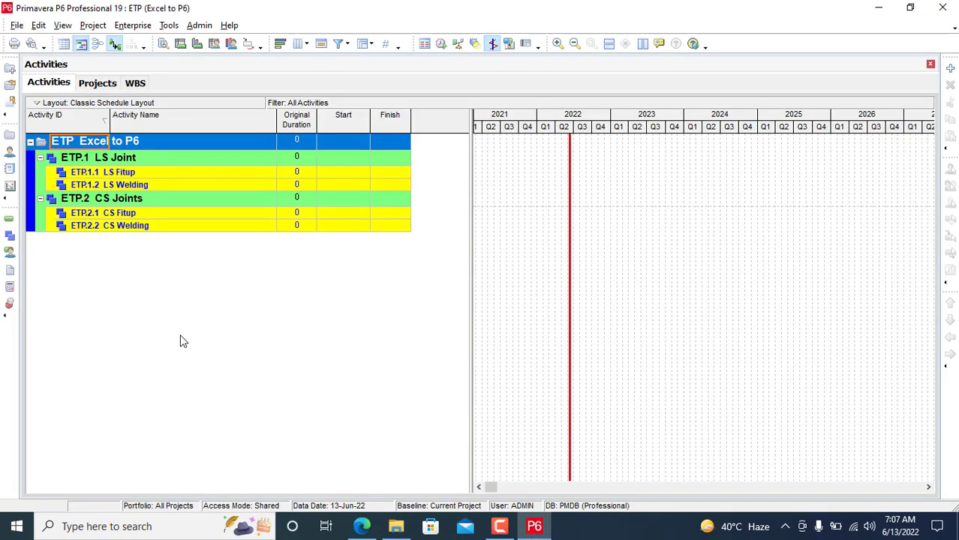
{"action": "left_click", "coordinate": [11, 26]}
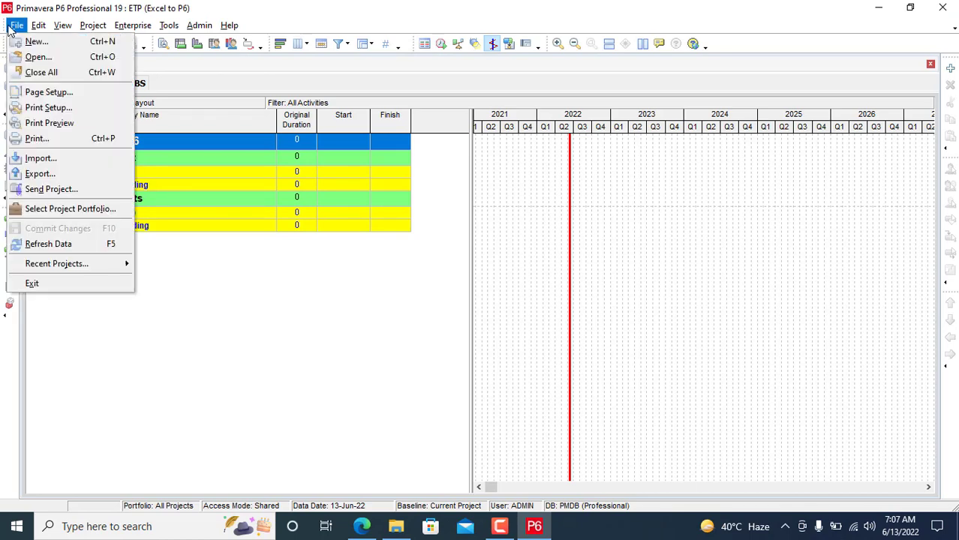
{"action": "left_click", "coordinate": [39, 174]}
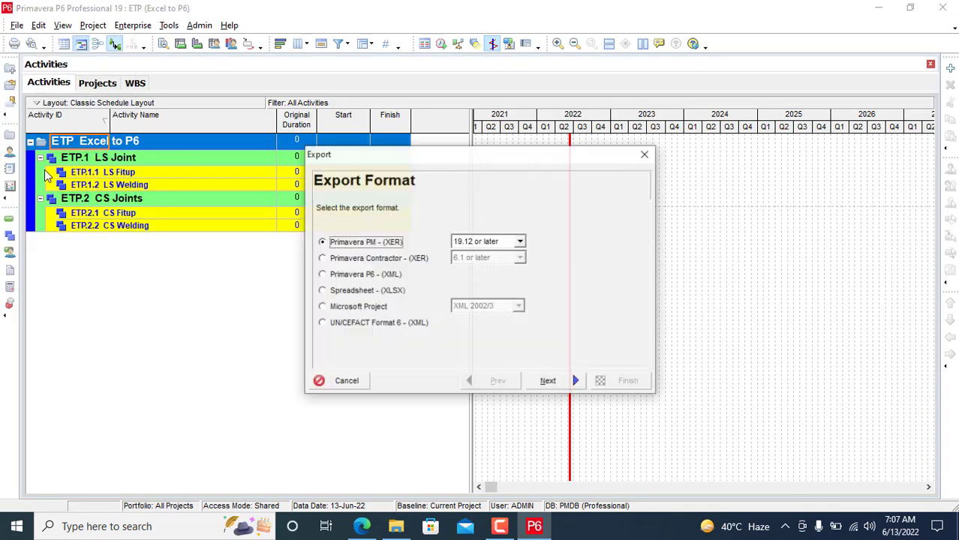
{"action": "left_click", "coordinate": [379, 296]}
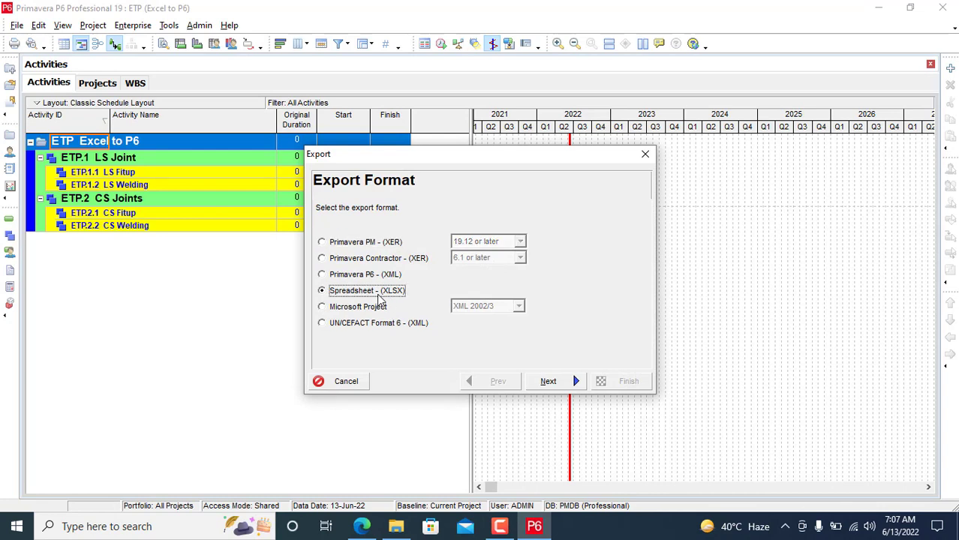
{"action": "left_click", "coordinate": [552, 382]}
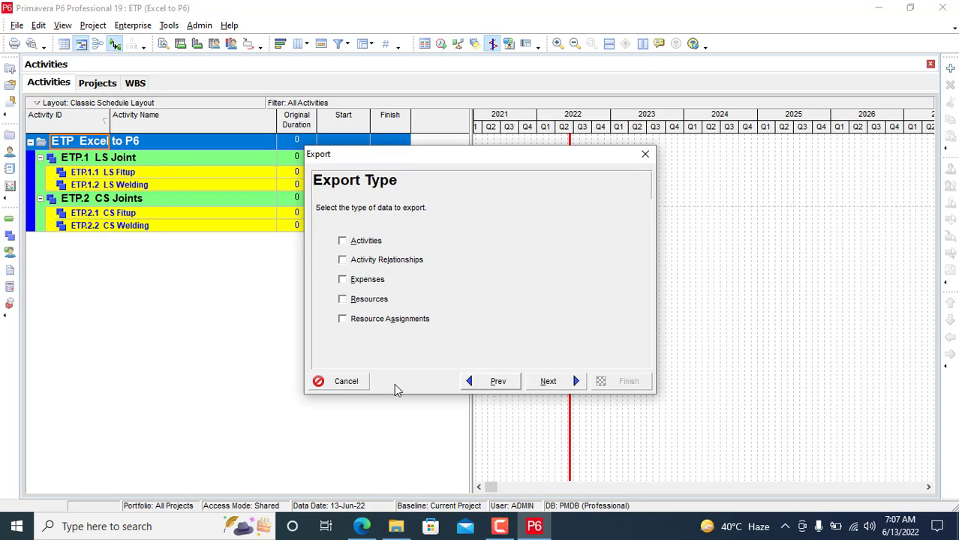
{"action": "left_click", "coordinate": [343, 384]}
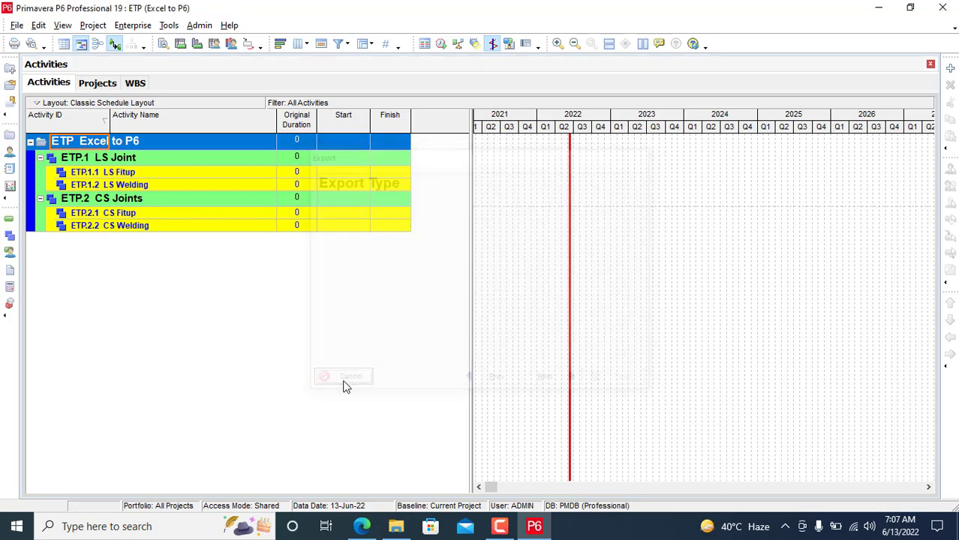
Step: Start a Spreadsheet (XLSX) import in P6
{"action": "left_click", "coordinate": [17, 25]}
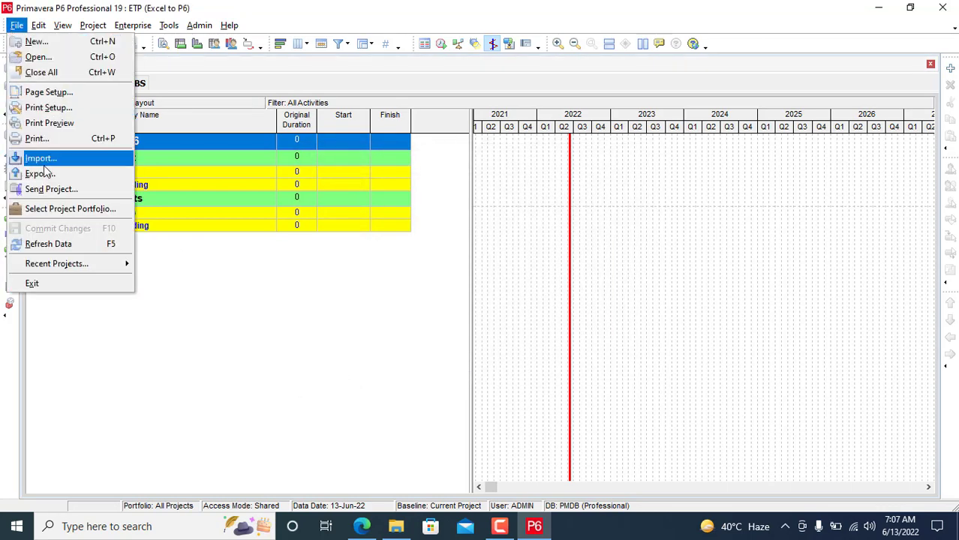
{"action": "left_click", "coordinate": [42, 159]}
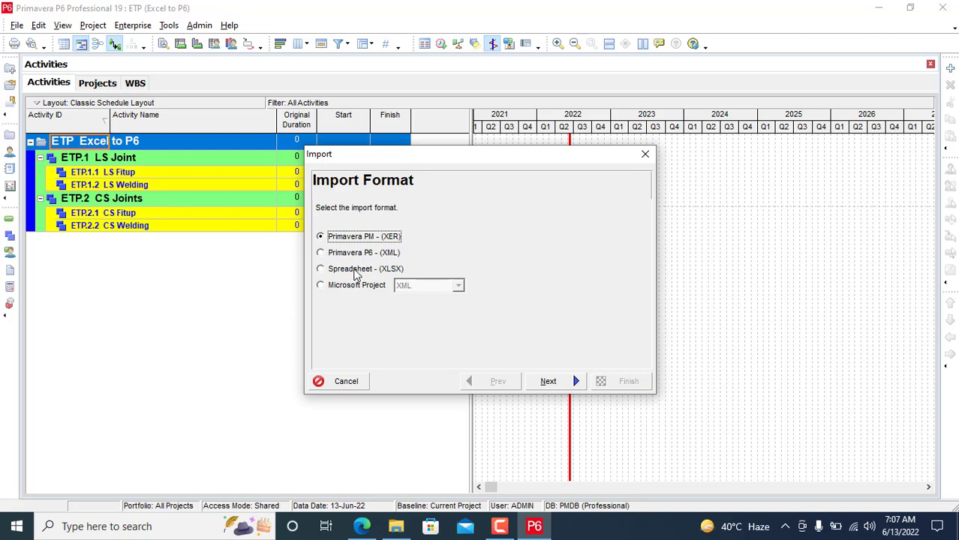
{"action": "left_click", "coordinate": [352, 270]}
{"action": "left_click", "coordinate": [547, 383]}
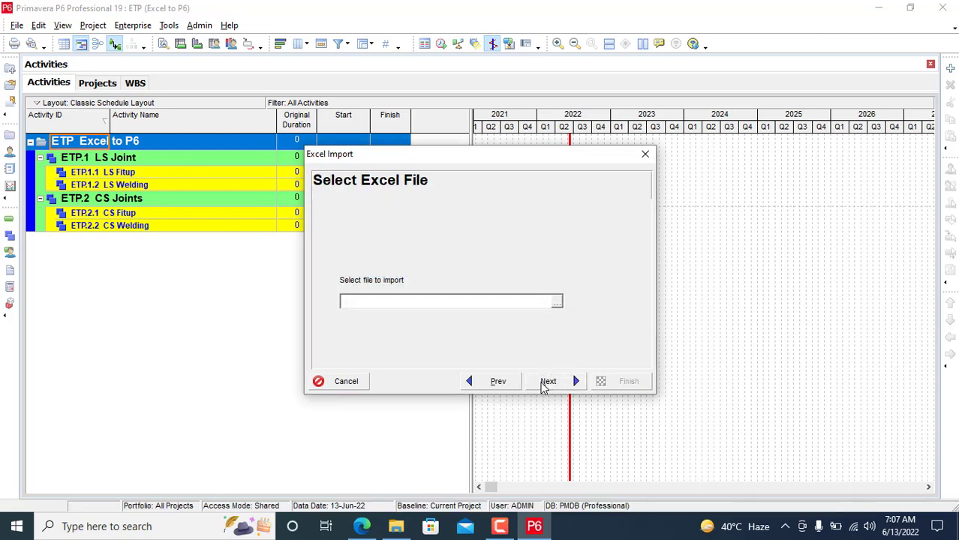
Step: Browse under This PC and choose the ETP workbook as the import file
{"action": "left_click", "coordinate": [556, 303]}
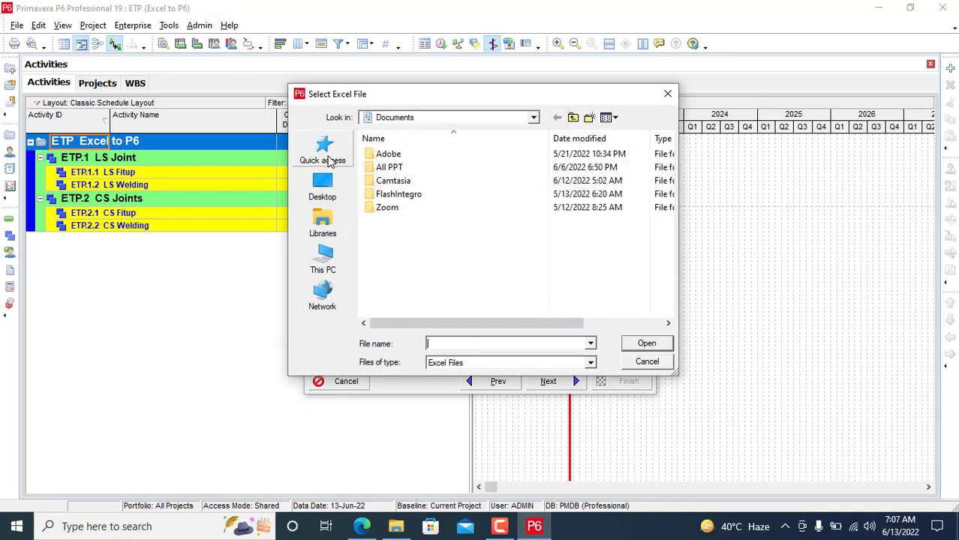
{"action": "left_click", "coordinate": [320, 193]}
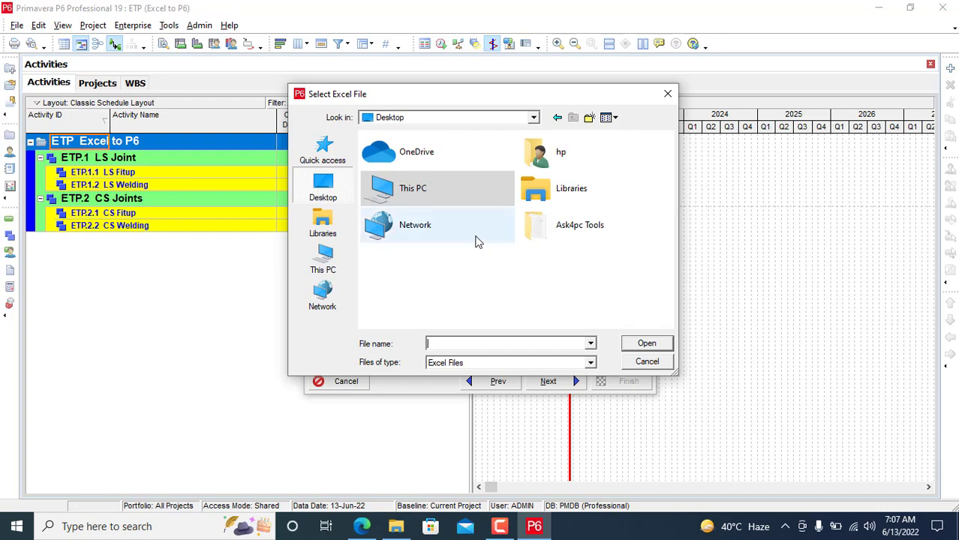
{"action": "left_click", "coordinate": [327, 221]}
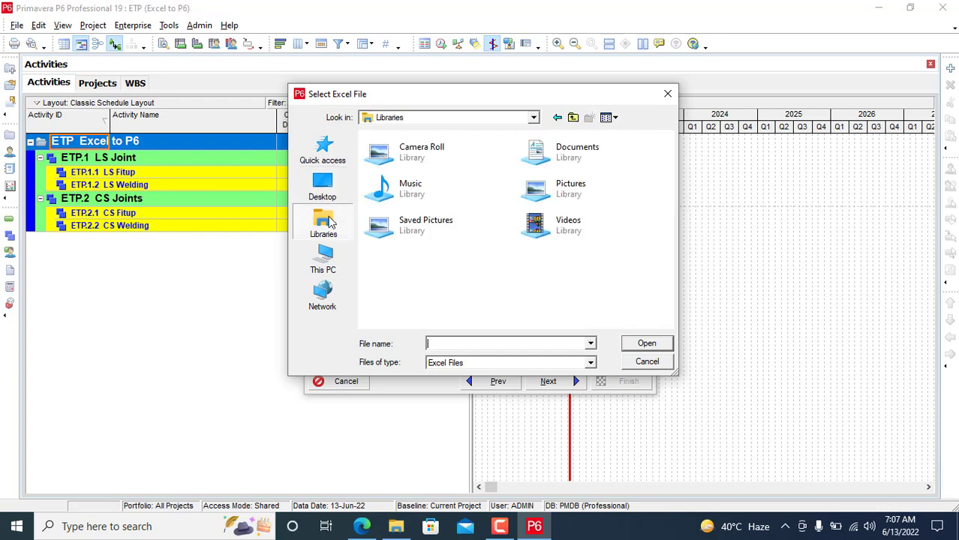
{"action": "left_click", "coordinate": [323, 259]}
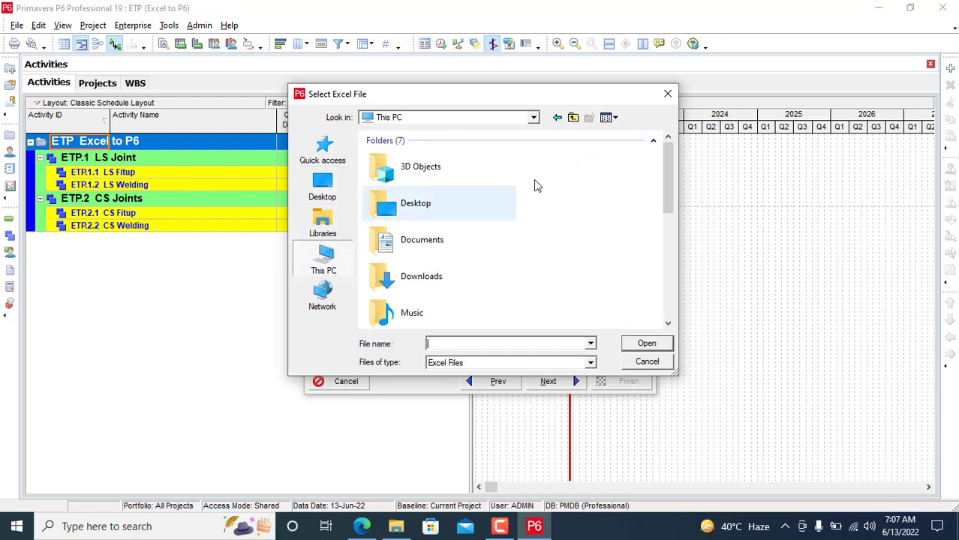
{"action": "double_click", "coordinate": [442, 240]}
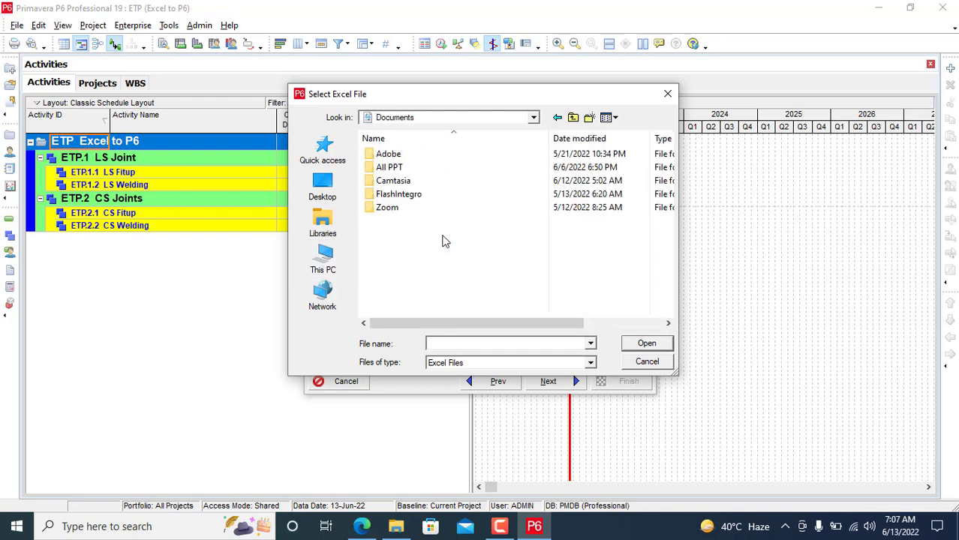
{"action": "left_click", "coordinate": [322, 258]}
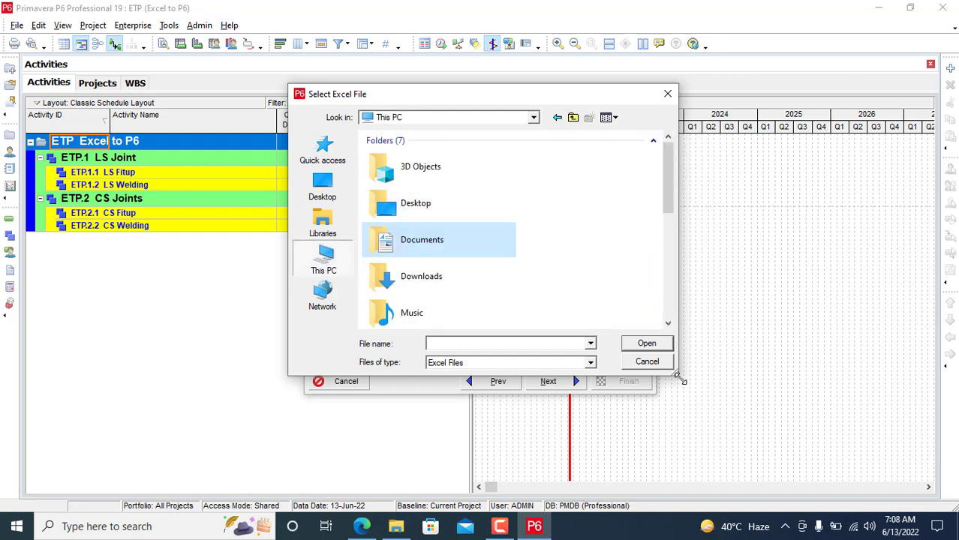
{"action": "left_click_drag", "start_coordinate": [679, 378], "coordinate": [833, 398]}
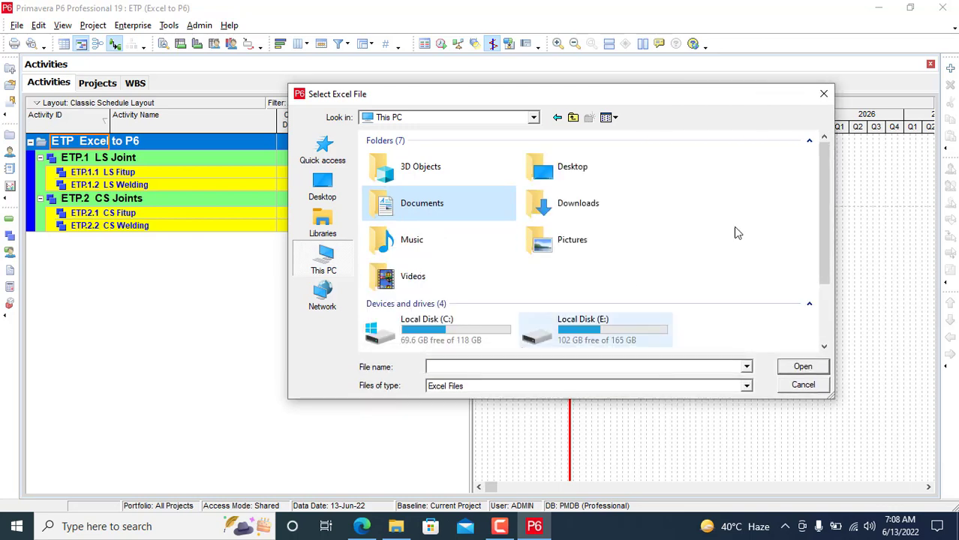
{"action": "left_click_drag", "start_coordinate": [816, 219], "coordinate": [822, 321]}
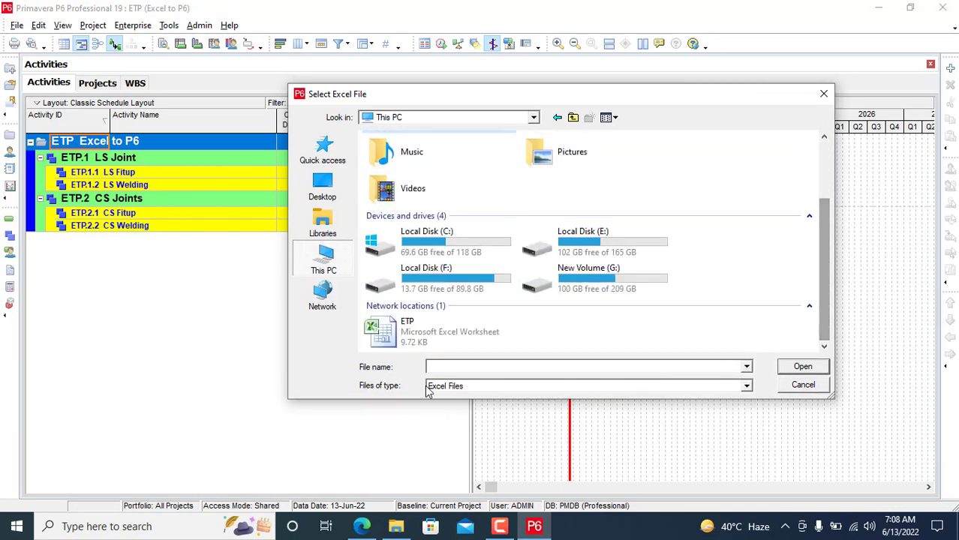
{"action": "left_click", "coordinate": [455, 323]}
{"action": "left_click", "coordinate": [802, 367]}
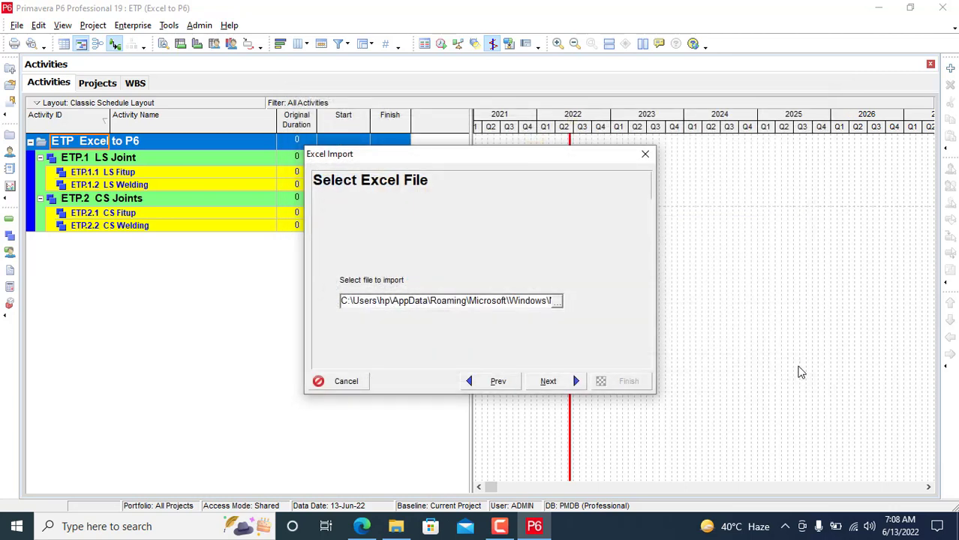
Step: Choose Activities and Activity Relationships as the data to import
{"action": "left_click", "coordinate": [556, 381]}
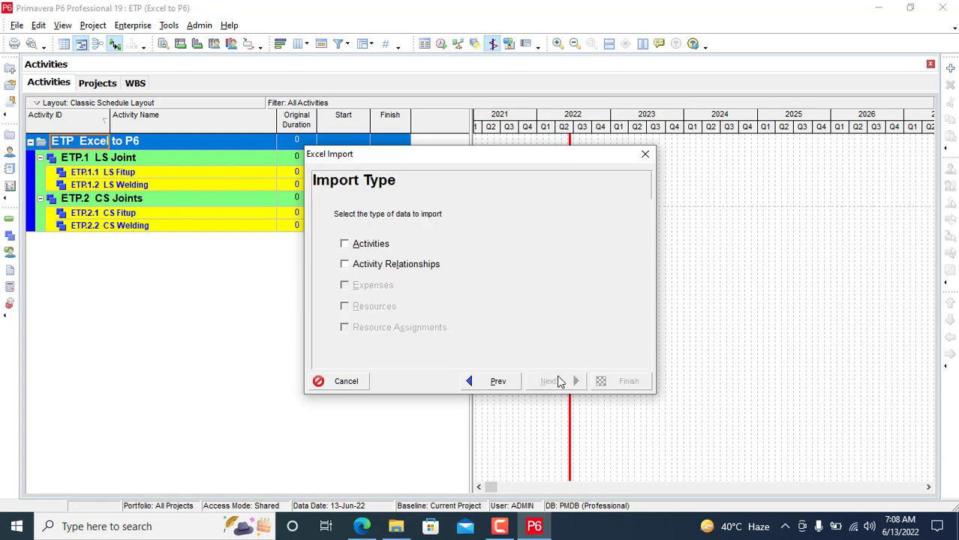
{"action": "left_click", "coordinate": [379, 247]}
{"action": "left_click", "coordinate": [358, 268]}
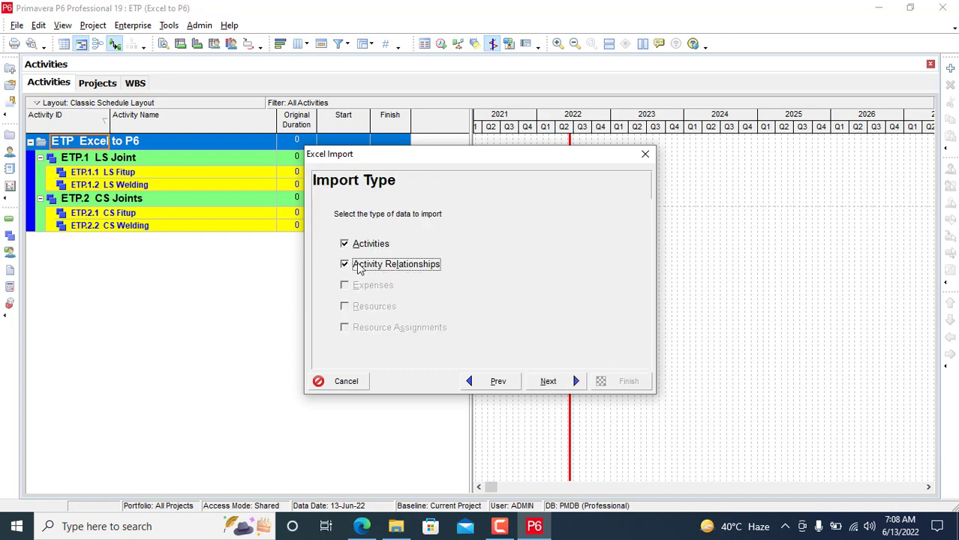
{"action": "left_click", "coordinate": [555, 384]}
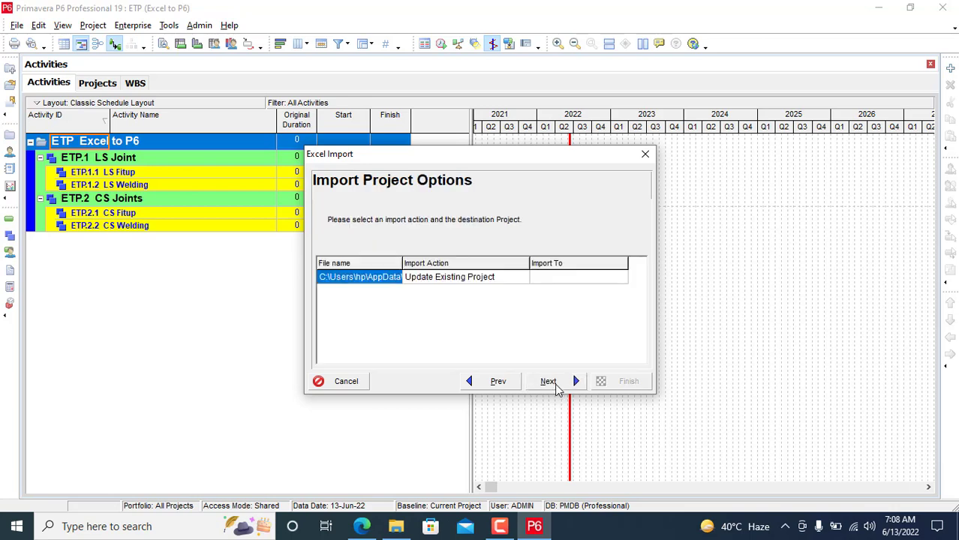
Step: Import into existing project ETP with Update Existing Project and run the import
{"action": "left_click", "coordinate": [556, 384]}
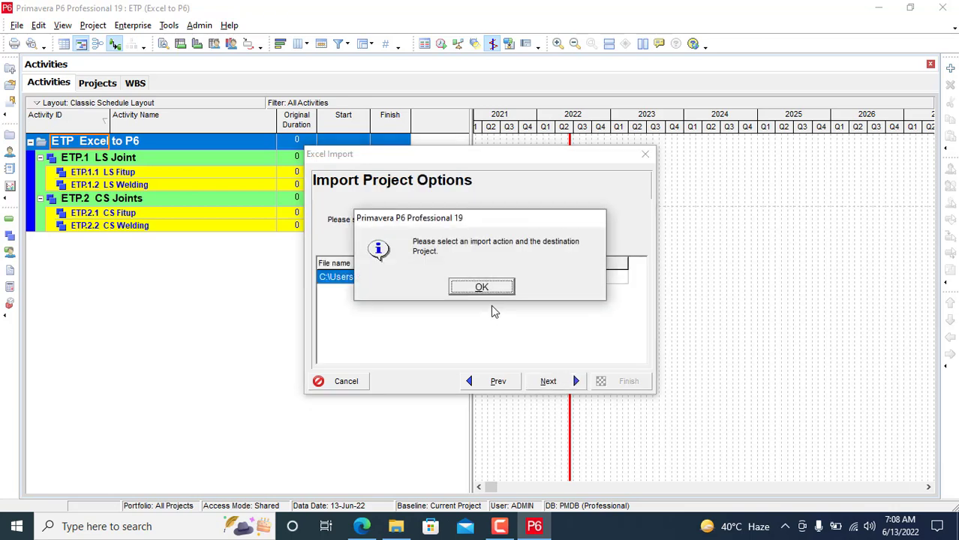
{"action": "left_click", "coordinate": [497, 289]}
{"action": "left_click", "coordinate": [472, 277]}
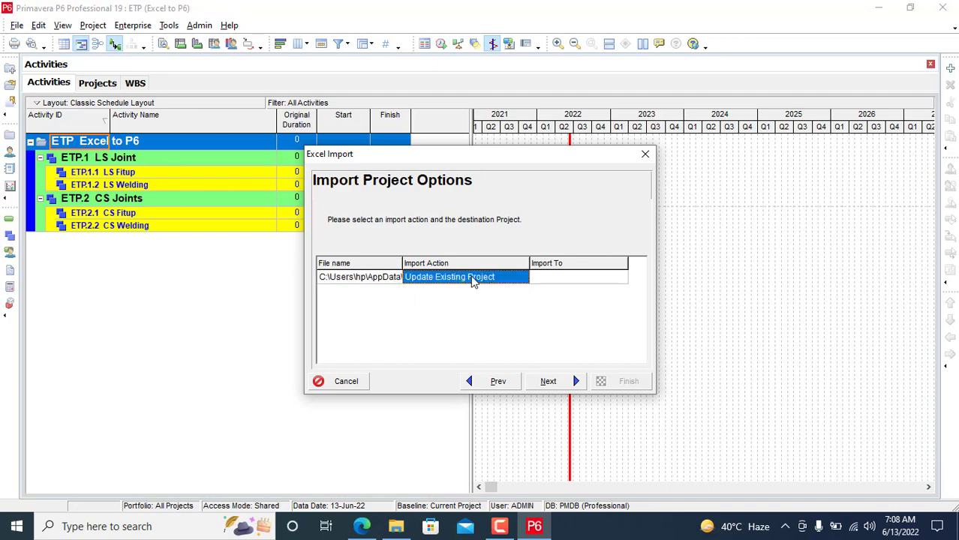
{"action": "left_click", "coordinate": [546, 384]}
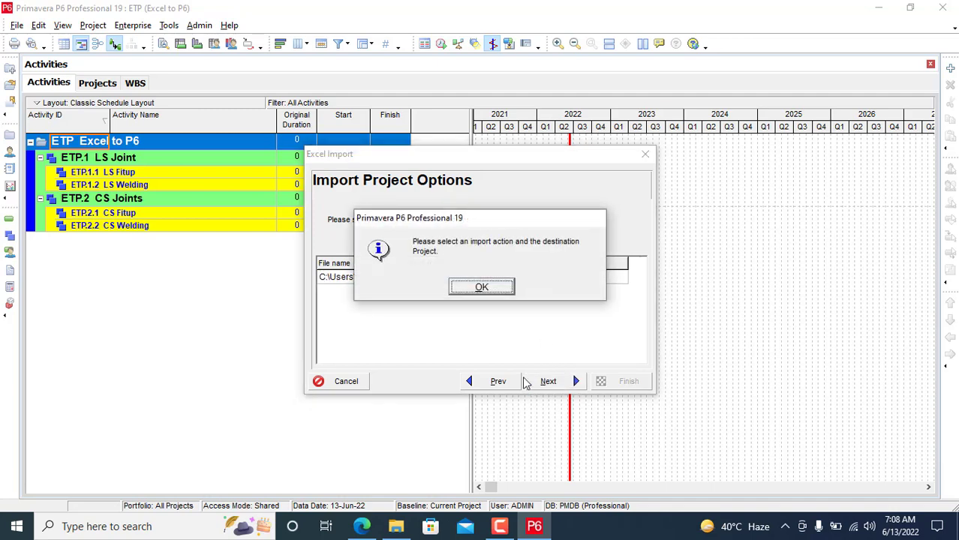
{"action": "left_click", "coordinate": [483, 289]}
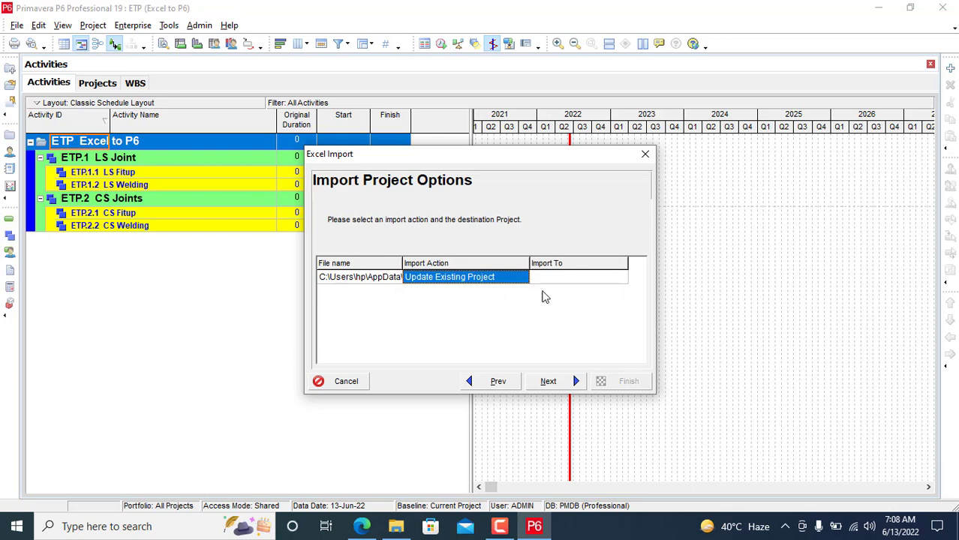
{"action": "left_click", "coordinate": [558, 281]}
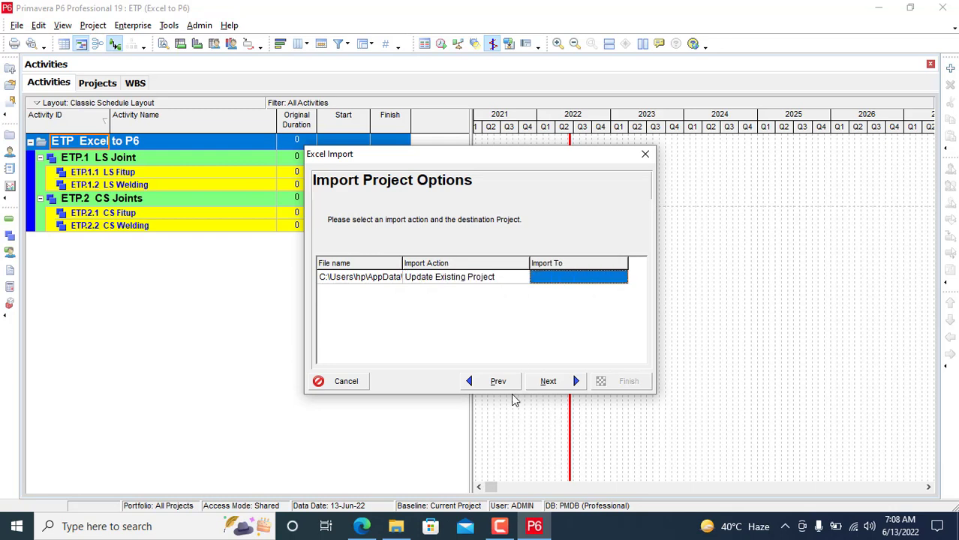
{"action": "left_click", "coordinate": [547, 382]}
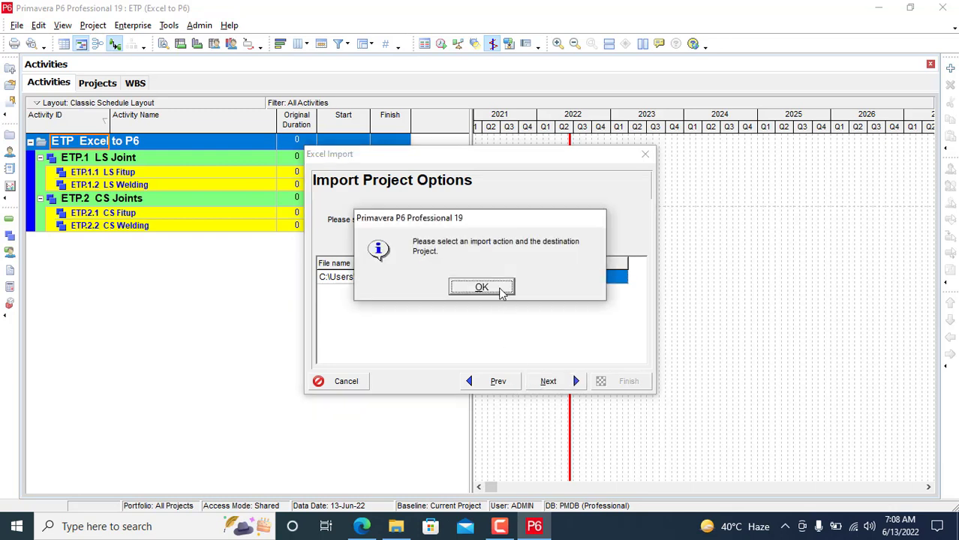
{"action": "left_click", "coordinate": [482, 288]}
{"action": "left_click", "coordinate": [620, 277]}
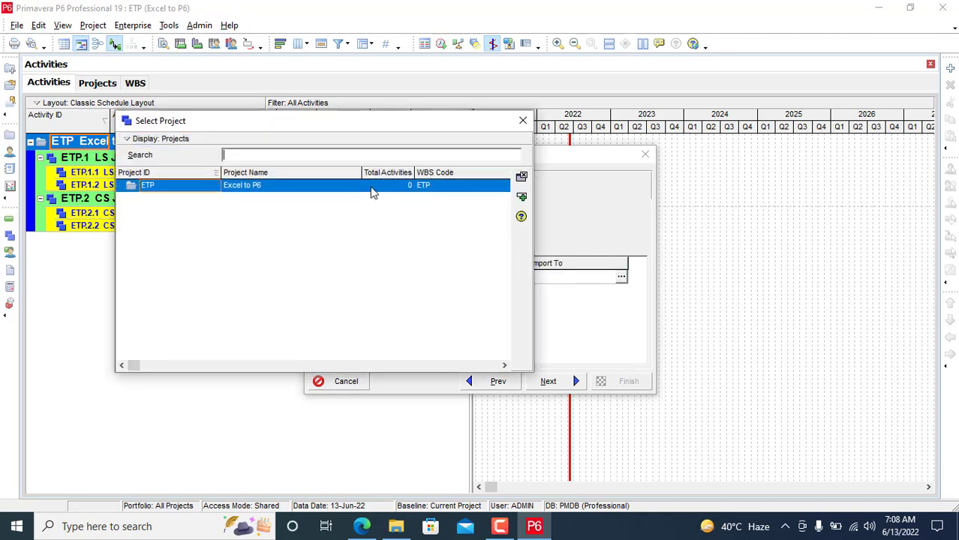
{"action": "left_click", "coordinate": [373, 191]}
{"action": "left_click", "coordinate": [304, 193]}
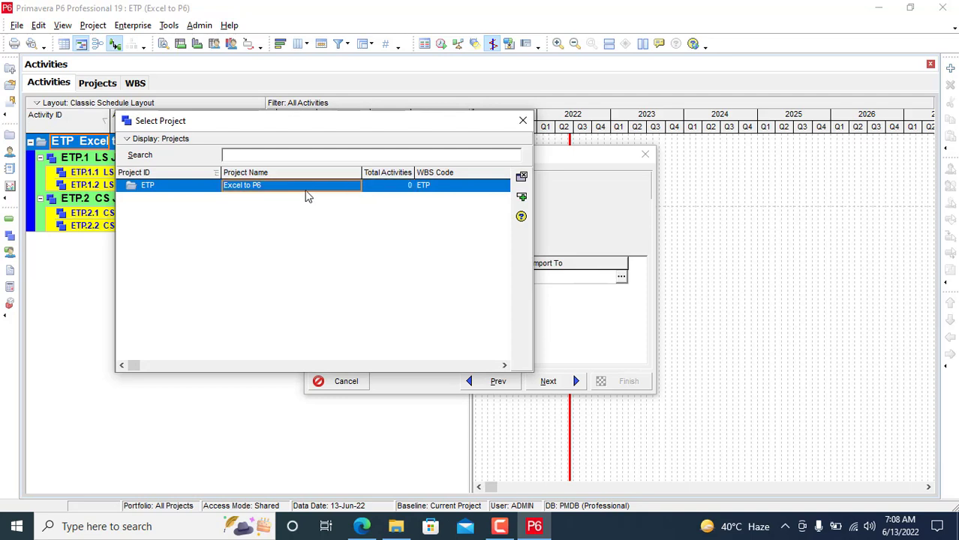
{"action": "left_click", "coordinate": [522, 196]}
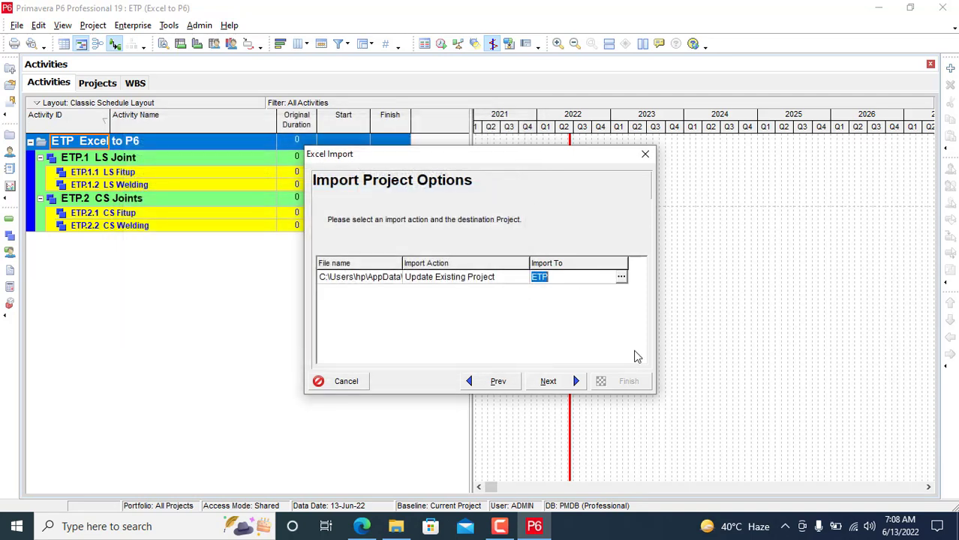
{"action": "left_click", "coordinate": [550, 383]}
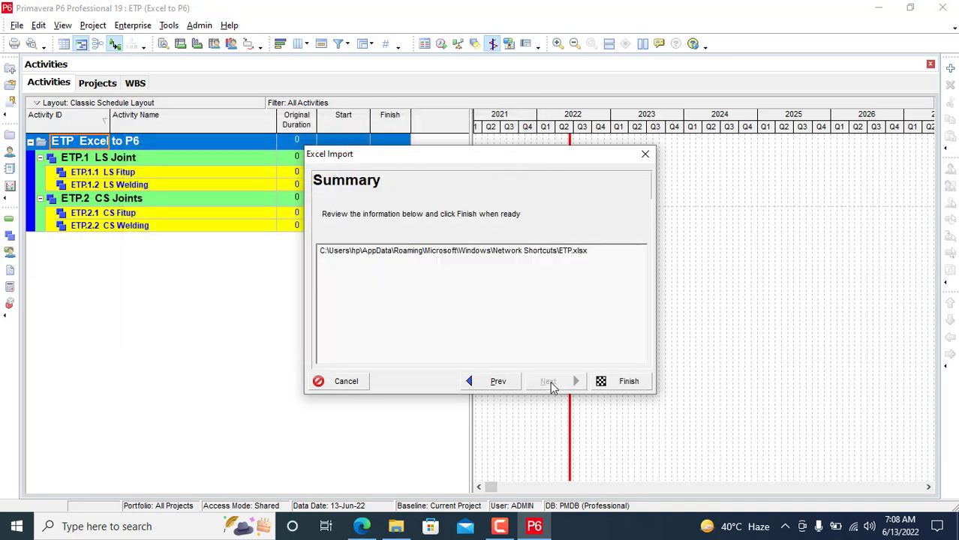
{"action": "left_click", "coordinate": [614, 382]}
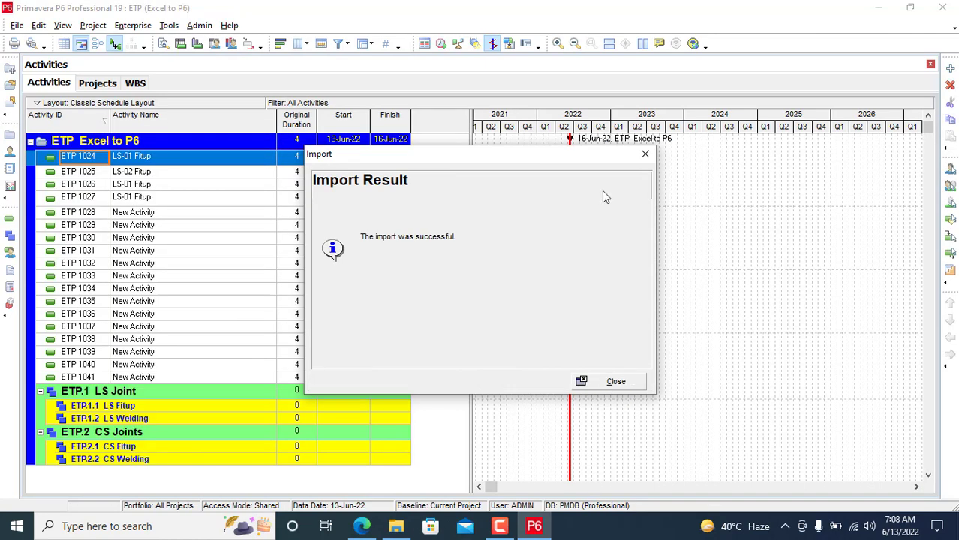
Step: Delete the placeholder New Activity rows ETP 1028–1041
{"action": "left_click", "coordinate": [645, 155]}
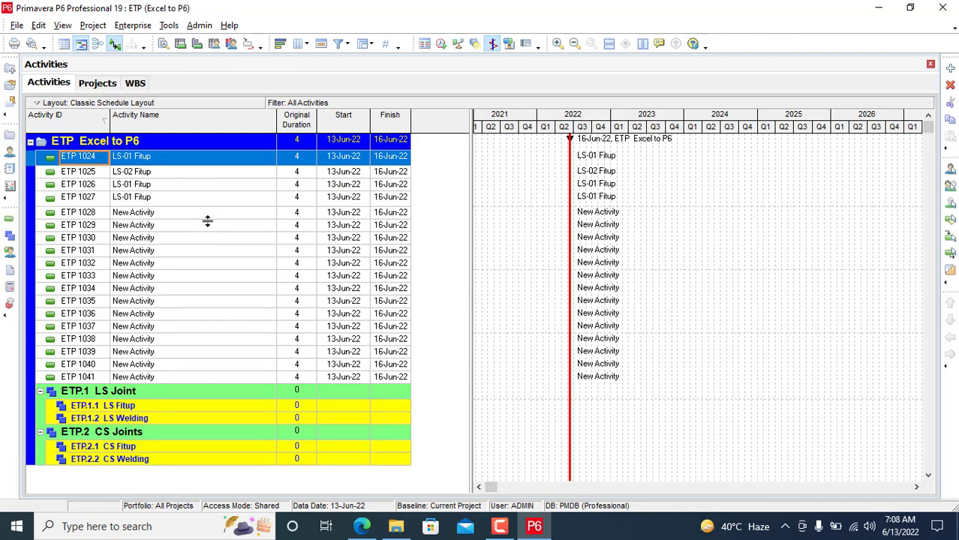
{"action": "left_click", "coordinate": [186, 214]}
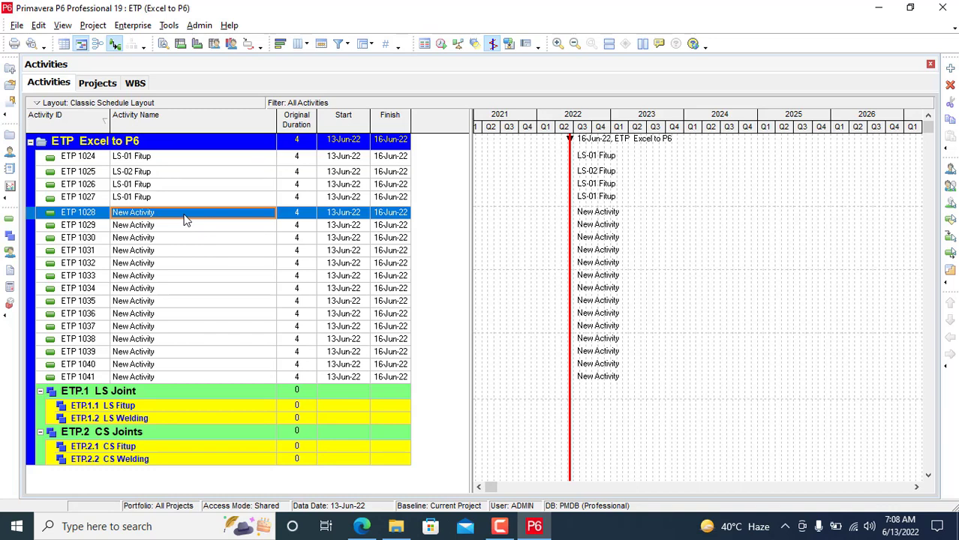
{"action": "key", "text": "shift+Down"}
{"action": "key", "text": "shift+Down"}
{"action": "key", "text": "shift+Down"}
{"action": "key", "text": "shift+Down"}
{"action": "key", "text": "shift+Down"}
{"action": "key", "text": "shift+Down"}
{"action": "key", "text": "shift+Down"}
{"action": "key", "text": "shift+Down"}
{"action": "key", "text": "shift+Down"}
{"action": "key", "text": "shift+Down"}
{"action": "key", "text": "shift+Down"}
{"action": "key", "text": "shift+Down"}
{"action": "key", "text": "shift+Down"}
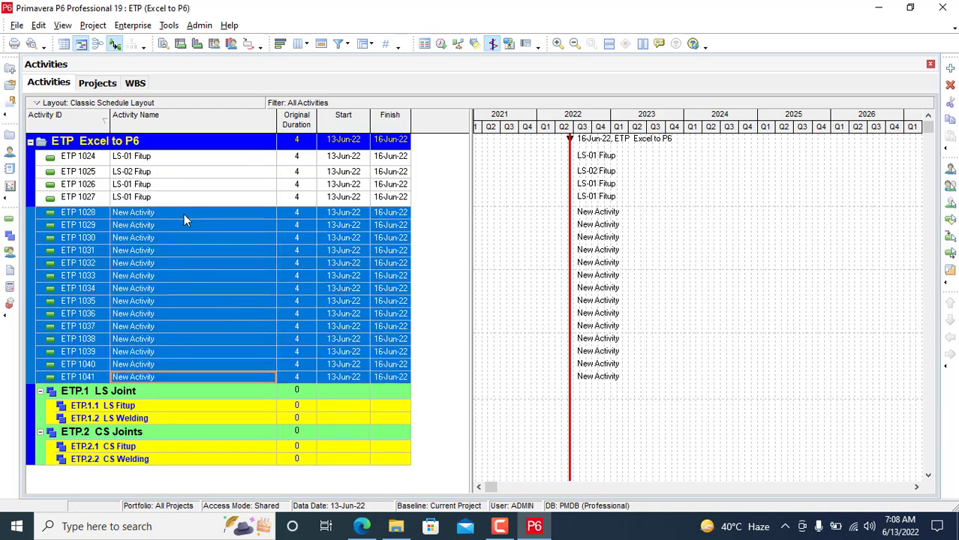
{"action": "left_click", "coordinate": [950, 87]}
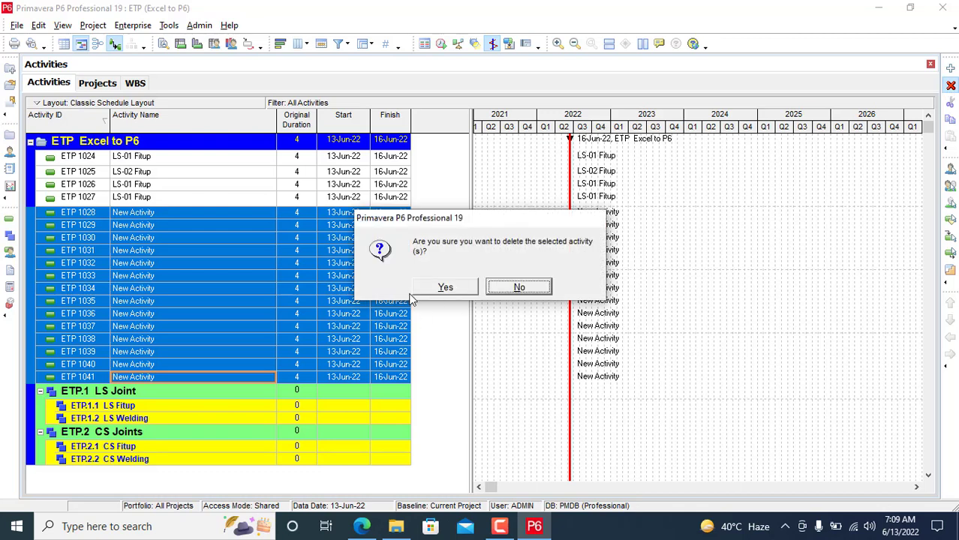
{"action": "left_click", "coordinate": [443, 288]}
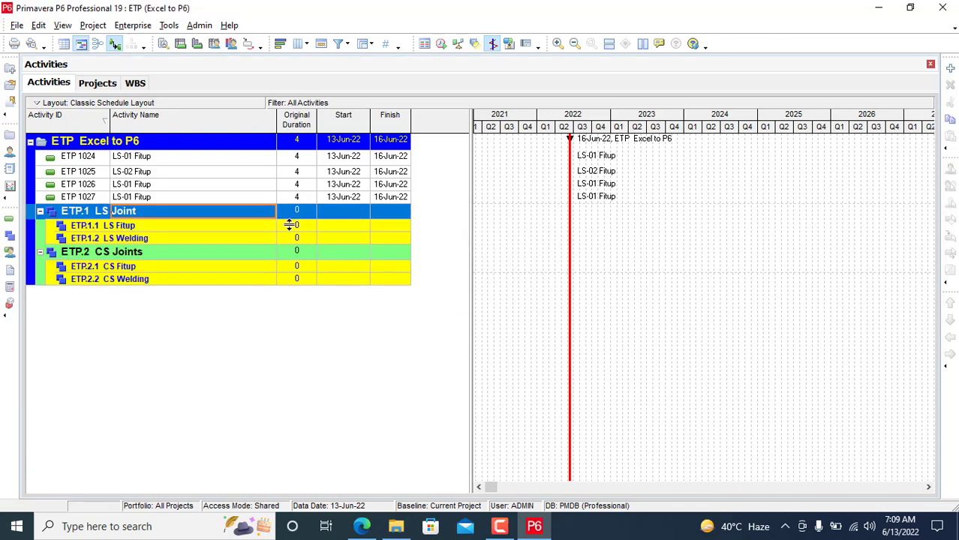
Step: Cut activities ETP 1024–1027 and select LS Fitup as their destination
{"action": "left_click", "coordinate": [150, 159]}
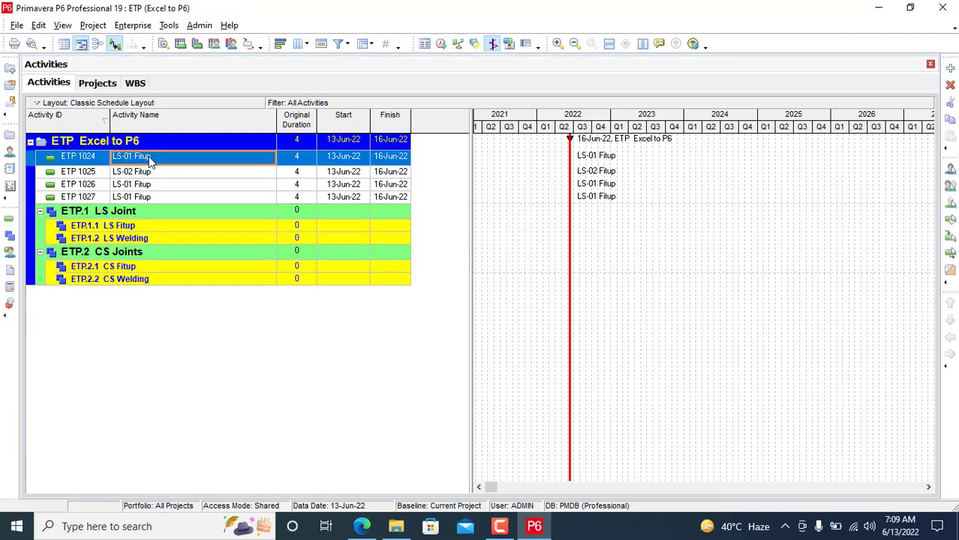
{"action": "key", "text": "shift+Down"}
{"action": "key", "text": "shift+Down"}
{"action": "key", "text": "shift+Down"}
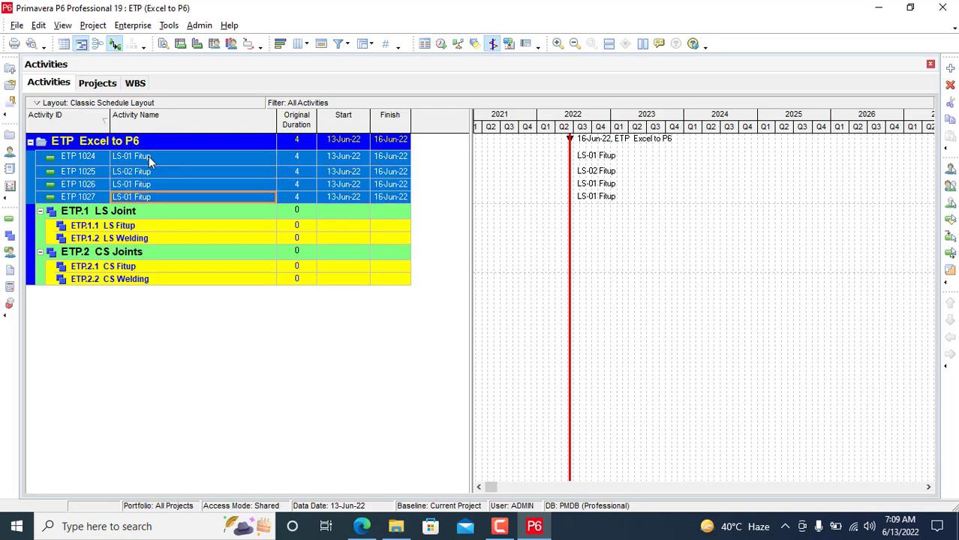
{"action": "left_click", "coordinate": [950, 107]}
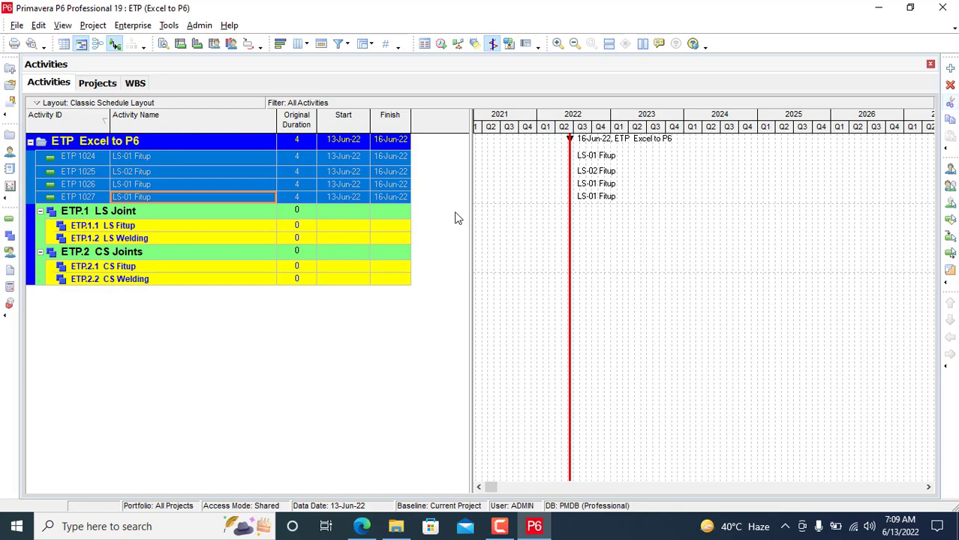
{"action": "left_click", "coordinate": [208, 227]}
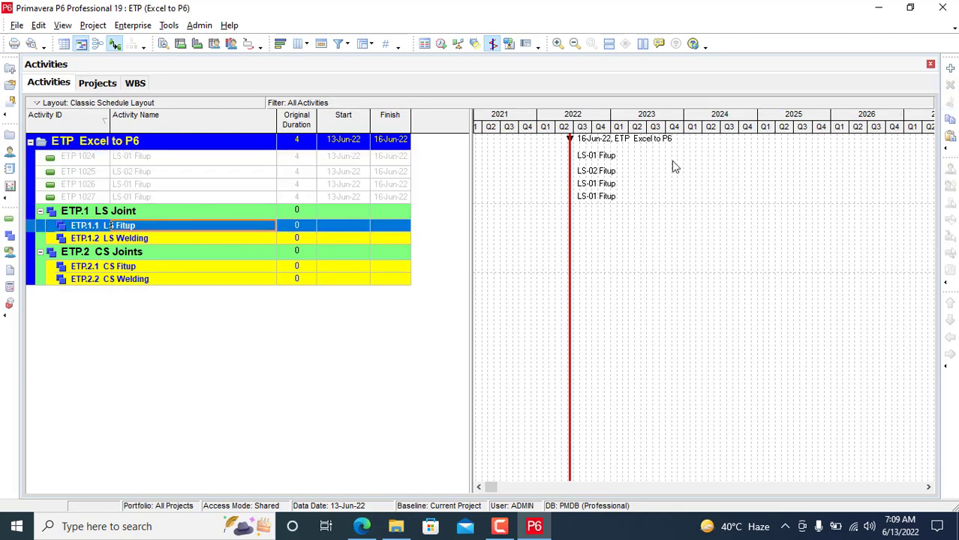
Step: Paste the four Fitup activities under LS Fitup and reselect them
{"action": "key", "text": "ctrl+v"}
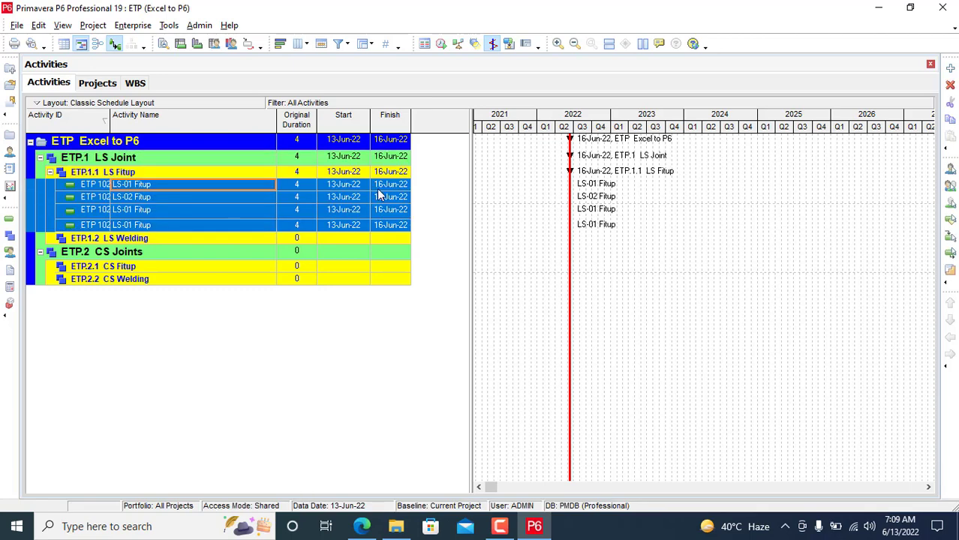
{"action": "left_click", "coordinate": [231, 239]}
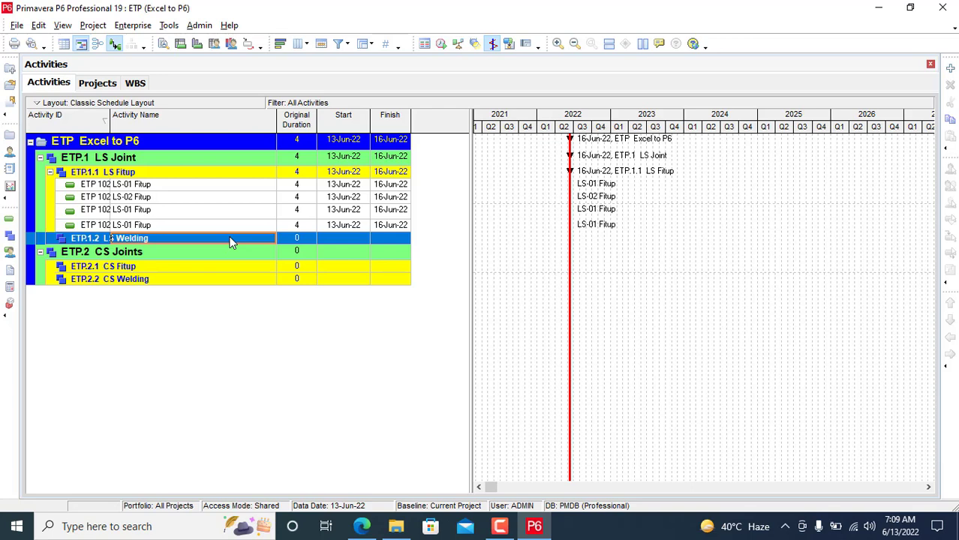
{"action": "left_click", "coordinate": [232, 186]}
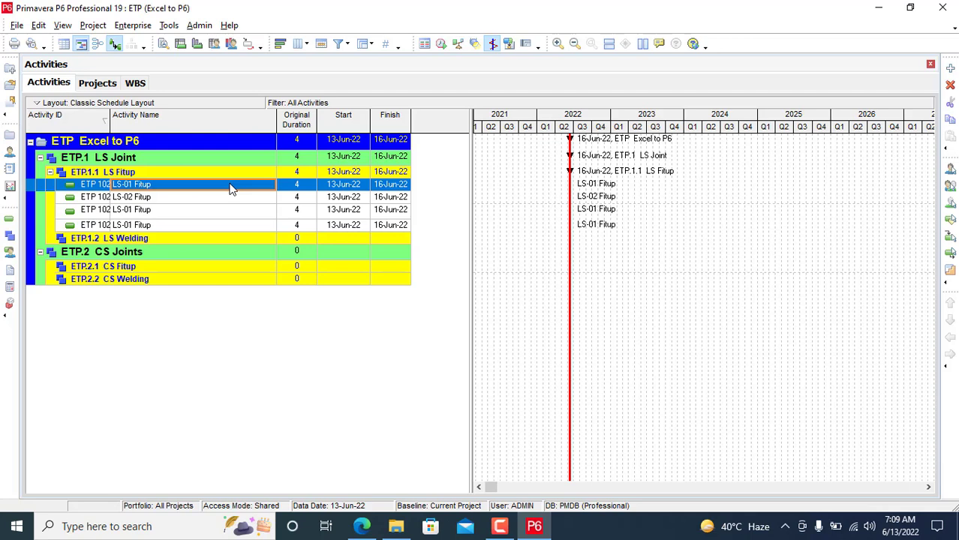
{"action": "key", "text": "shift+Down"}
{"action": "key", "text": "shift+Down"}
{"action": "key", "text": "shift+Down"}
{"action": "key", "text": "shift+Down"}
{"action": "key", "text": "shift+Up"}
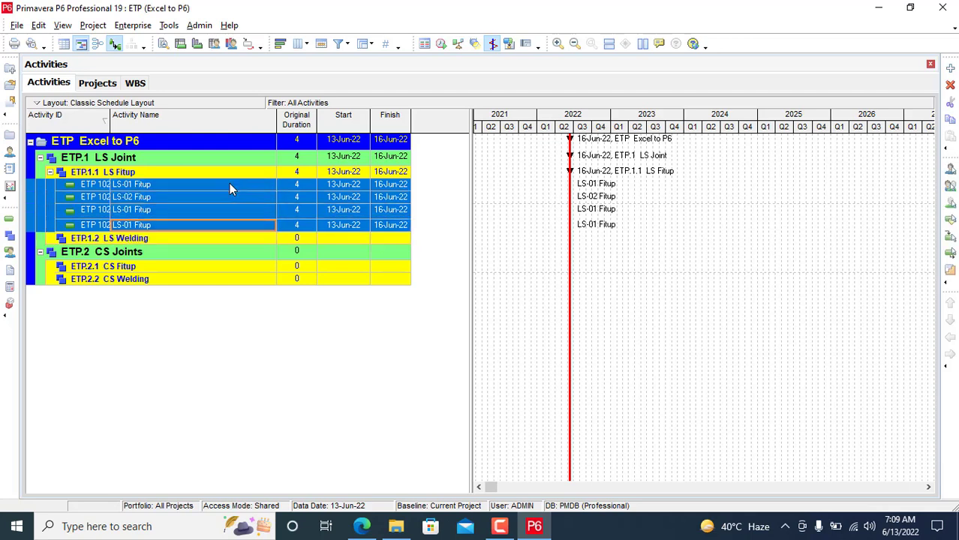
Step: Paste renumbered copies of the four activities under LS Welding
{"action": "left_click", "coordinate": [173, 238]}
{"action": "key", "text": "ctrl+v"}
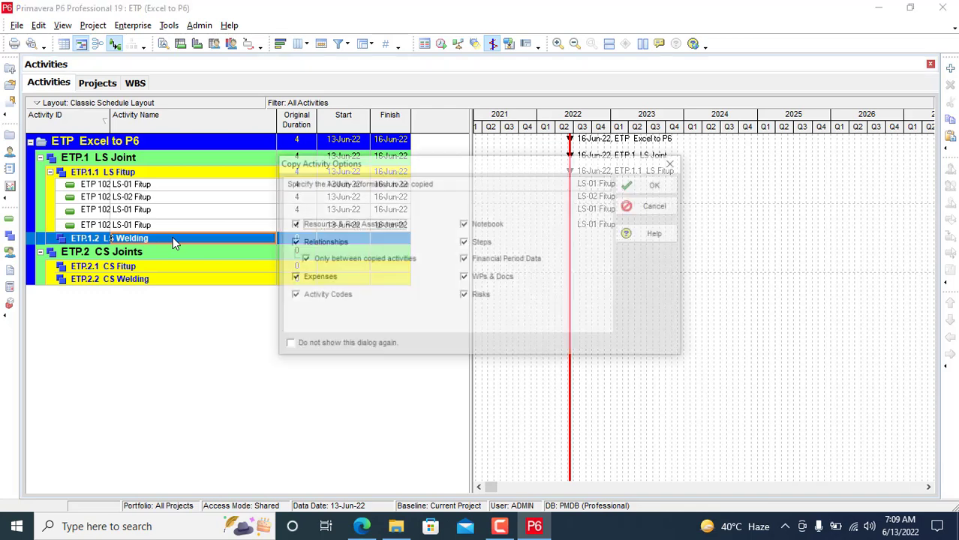
{"action": "left_click", "coordinate": [653, 187]}
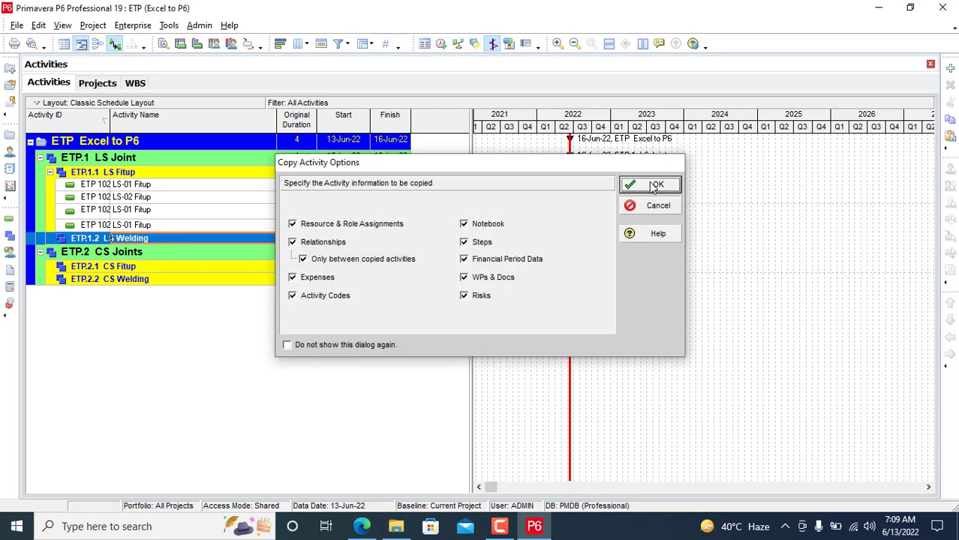
{"action": "left_click", "coordinate": [642, 173]}
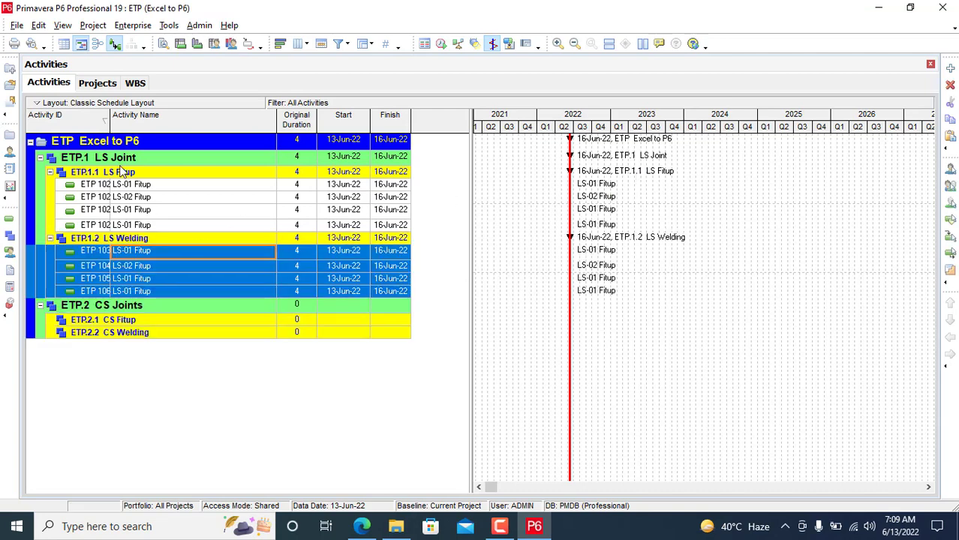
Step: Widen the Activity ID column and rename ETP 1037 to LS-01 Welding
{"action": "left_click_drag", "start_coordinate": [109, 114], "coordinate": [137, 116]}
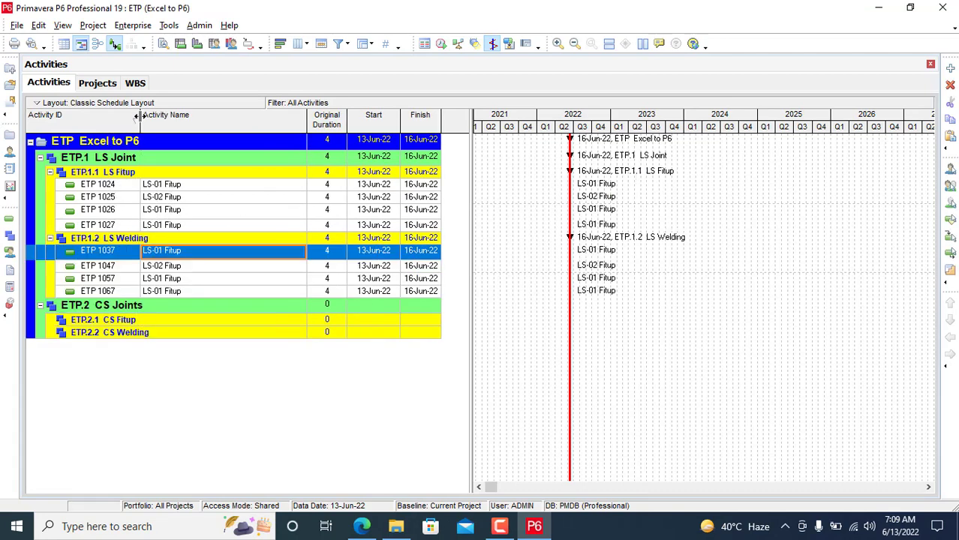
{"action": "left_click", "coordinate": [191, 268]}
{"action": "left_click", "coordinate": [200, 254]}
{"action": "left_click", "coordinate": [201, 253]}
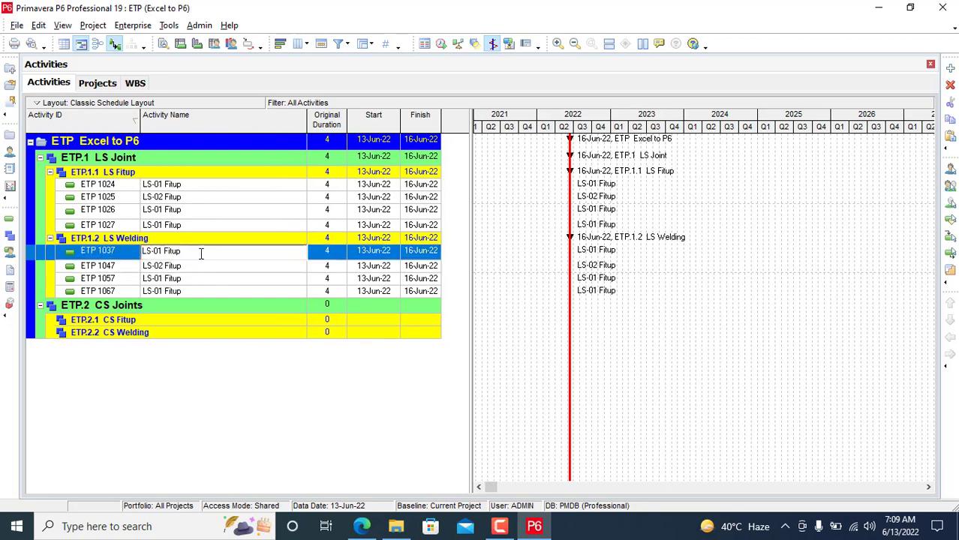
{"action": "key", "text": "Left"}
{"action": "key", "text": "Left"}
{"action": "key", "text": "Left"}
{"action": "key", "text": "Left"}
{"action": "key", "text": "BackSpace"}
{"action": "key", "text": "BackSpace"}
{"action": "key", "text": "BackSpace"}
{"action": "key", "text": "BackSpace"}
{"action": "key", "text": "BackSpace"}
{"action": "type", "text": "Welding"}
{"action": "left_click", "coordinate": [180, 271]}
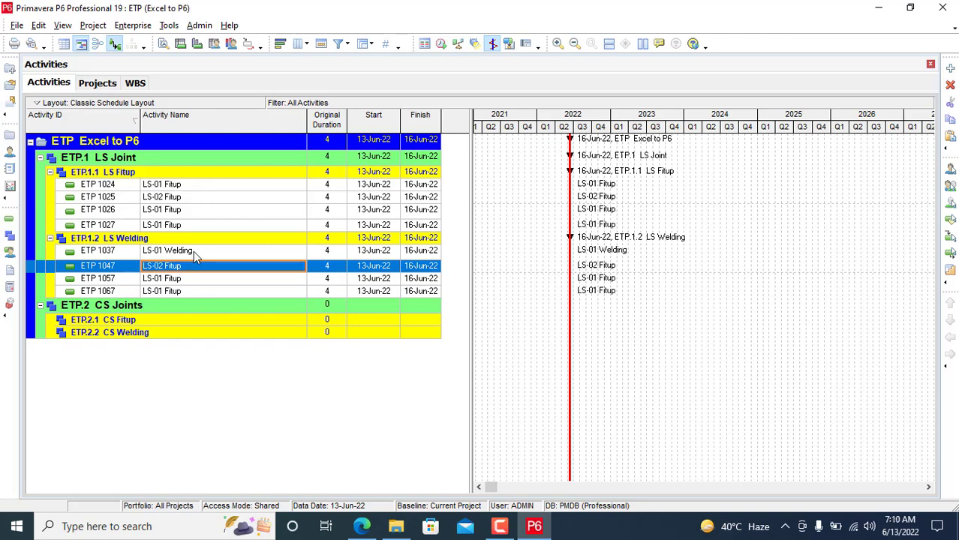
Step: Fill LS-01 Welding down to ETP 1047, 1057 and 1067
{"action": "left_click", "coordinate": [194, 251]}
{"action": "key", "text": "shift+Down"}
{"action": "key", "text": "shift+Down"}
{"action": "key", "text": "shift+Down"}
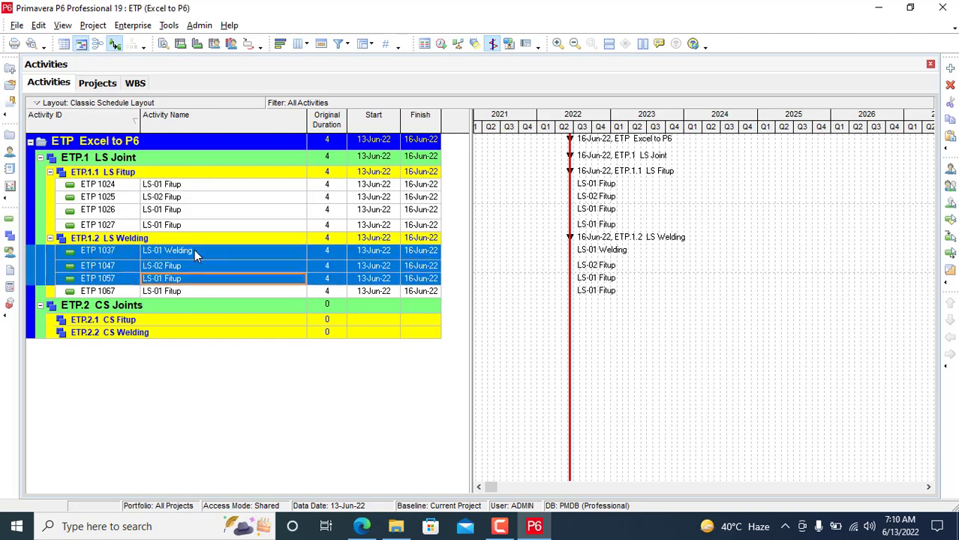
{"action": "key", "text": "ctrl+e"}
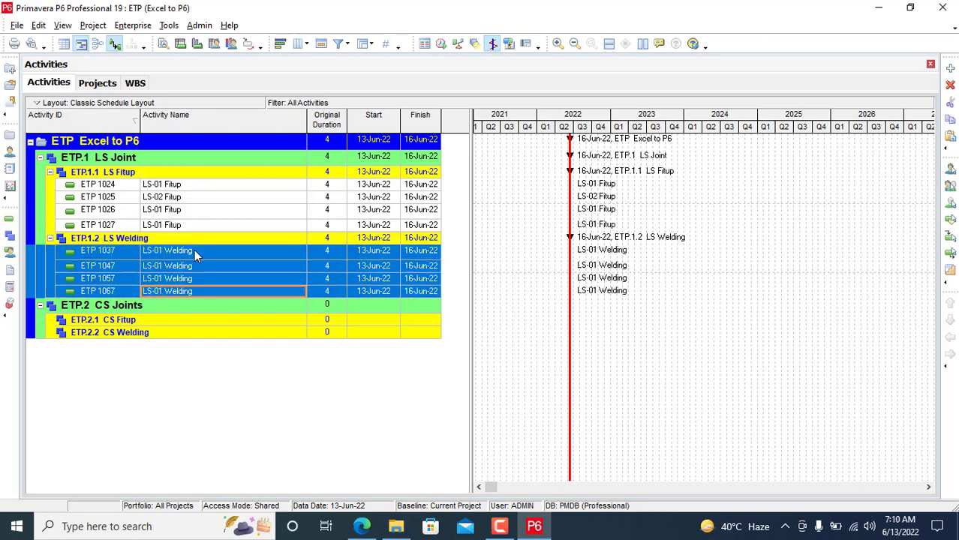
{"action": "left_click", "coordinate": [194, 252]}
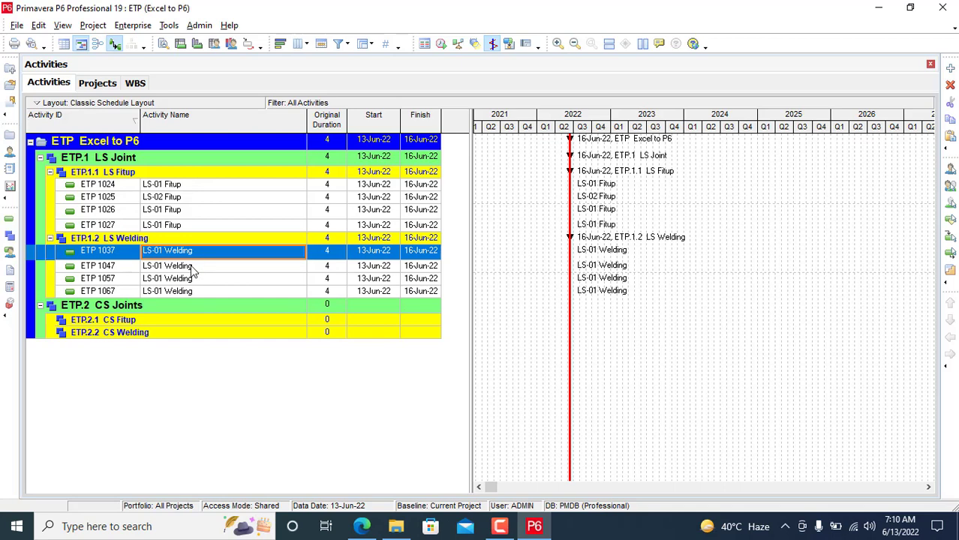
{"action": "left_click", "coordinate": [192, 267]}
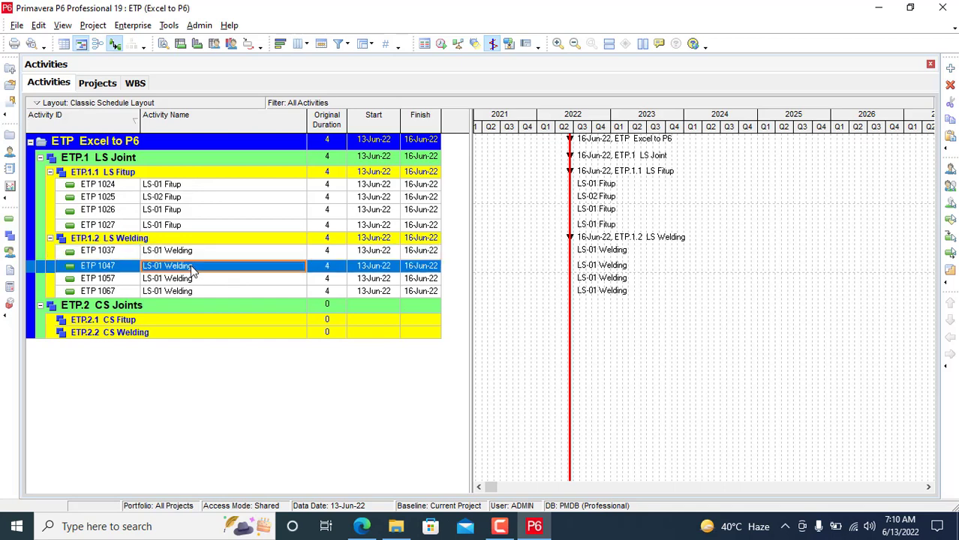